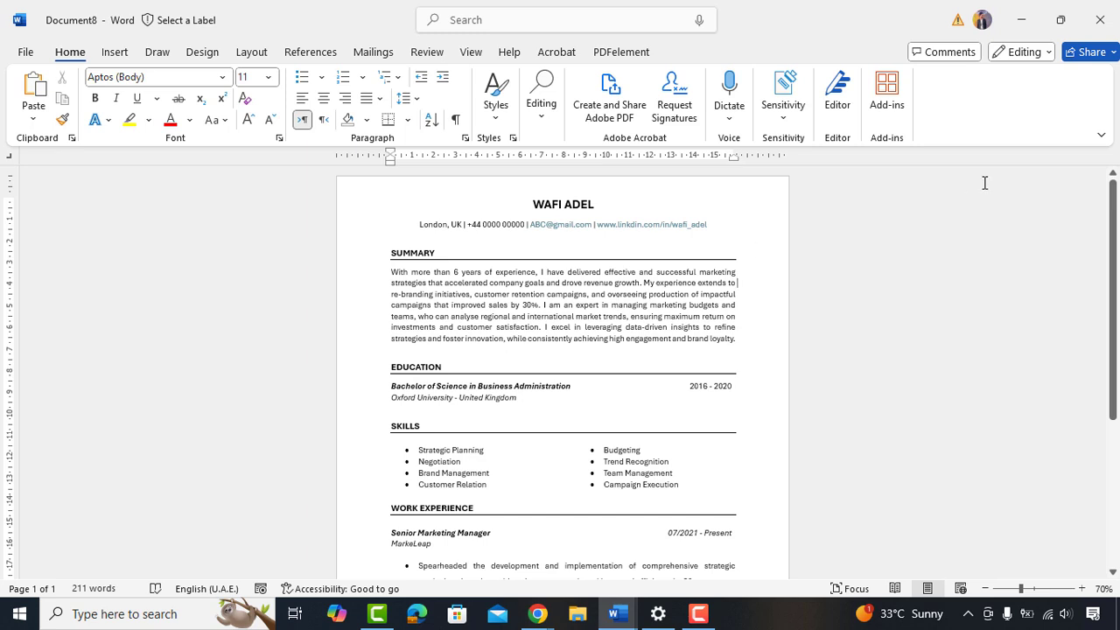
pyautogui.click(1101, 136)
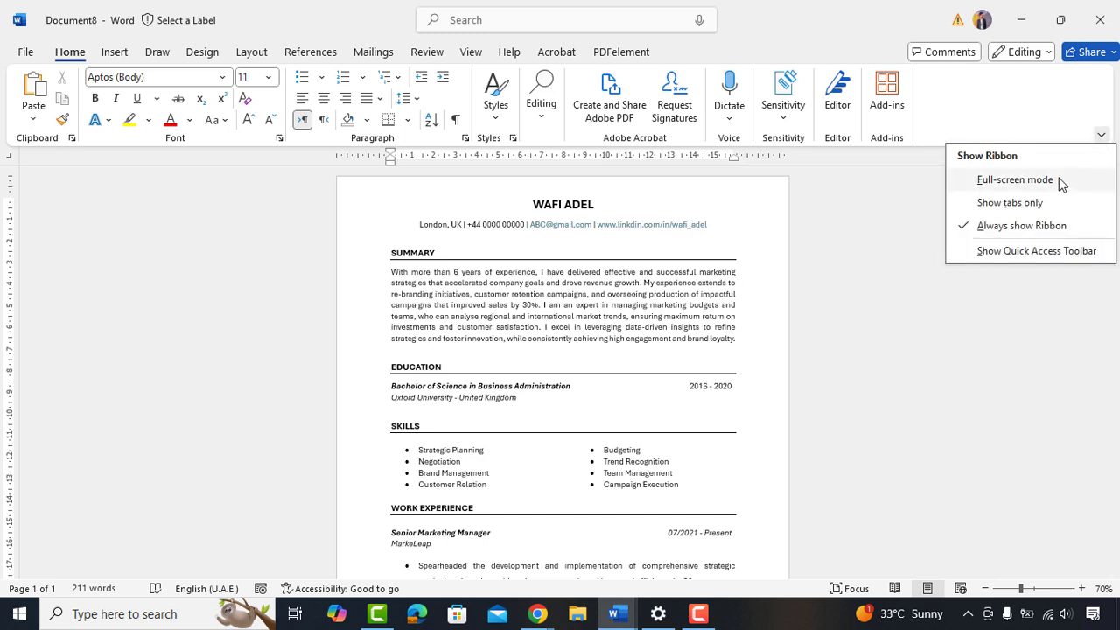
pyautogui.click(1015, 179)
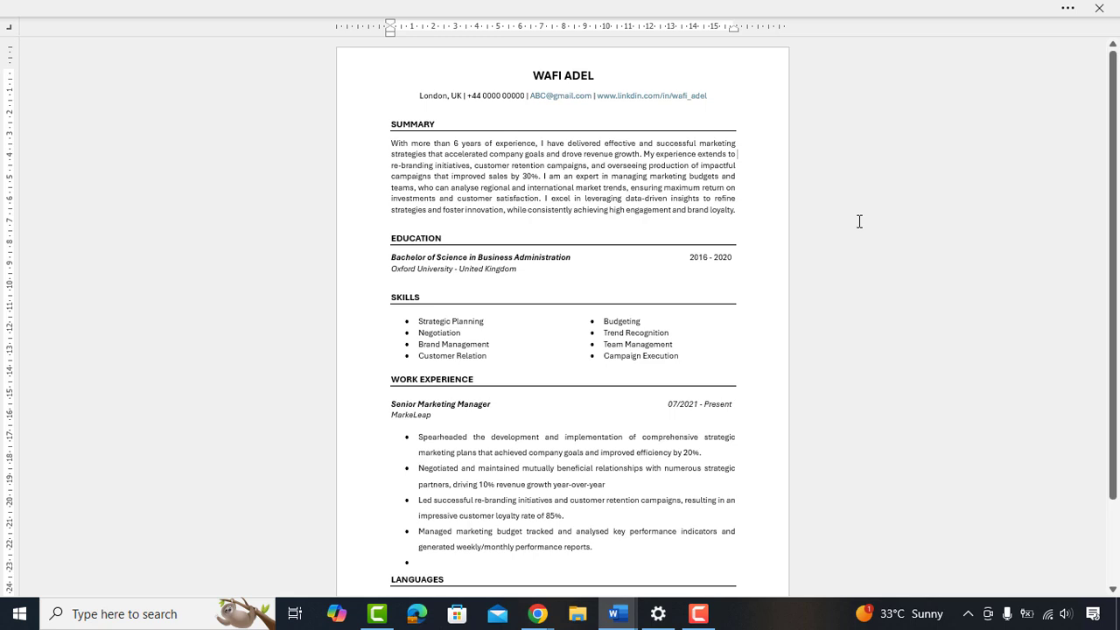
pyautogui.scroll(-2, 847, 253)
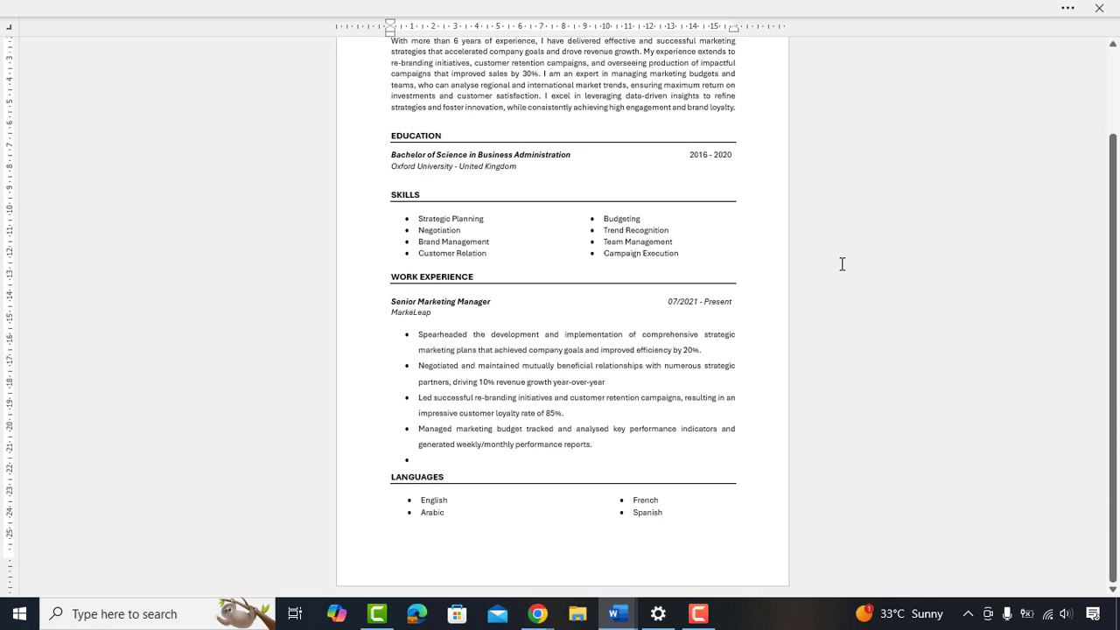
pyautogui.scroll(2, 840, 265)
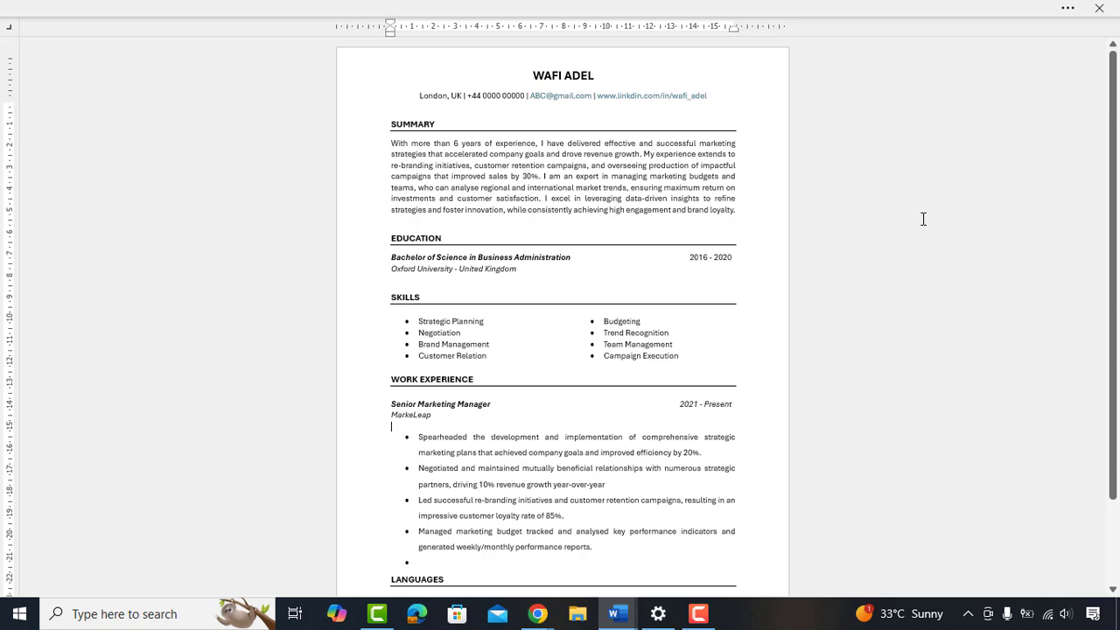
pyautogui.hotkey('ctrl', 'z')
pyautogui.scroll(-3, 755, 349)
pyautogui.scroll(3, 755, 349)
pyautogui.scroll(-2, 593, 366)
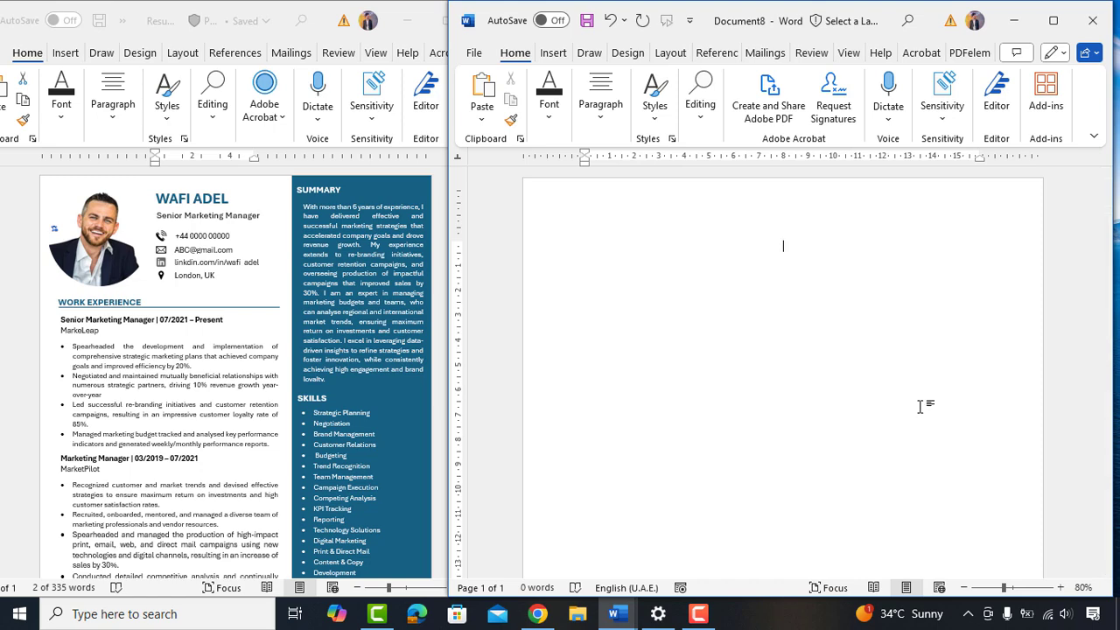
pyautogui.hotkey('ctrl', 'p')
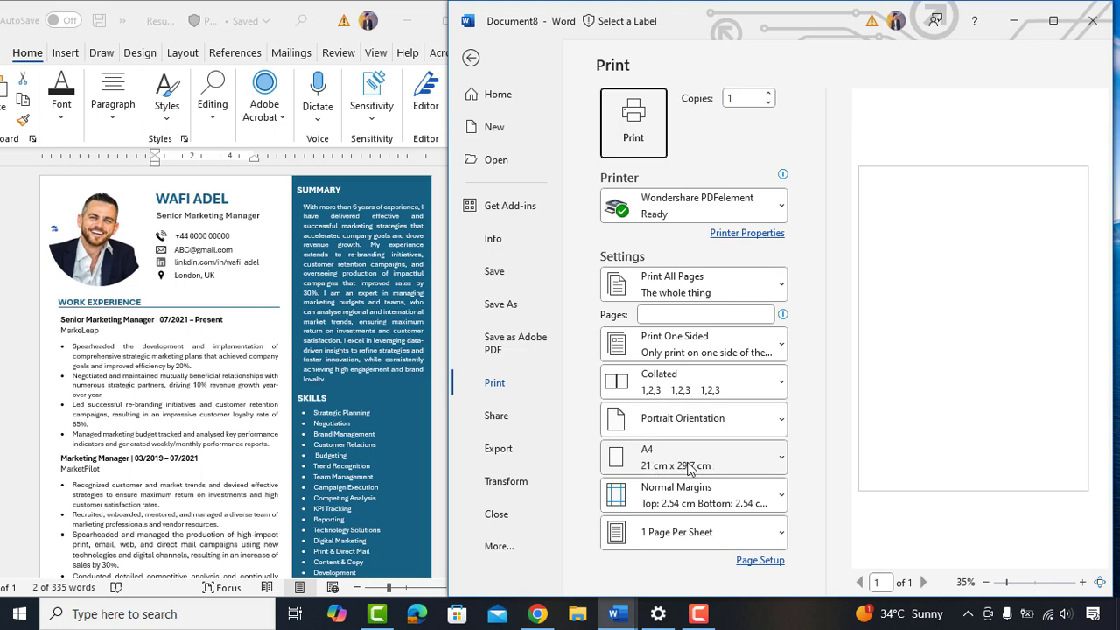
pyautogui.press('Escape')
pyautogui.click(181, 200)
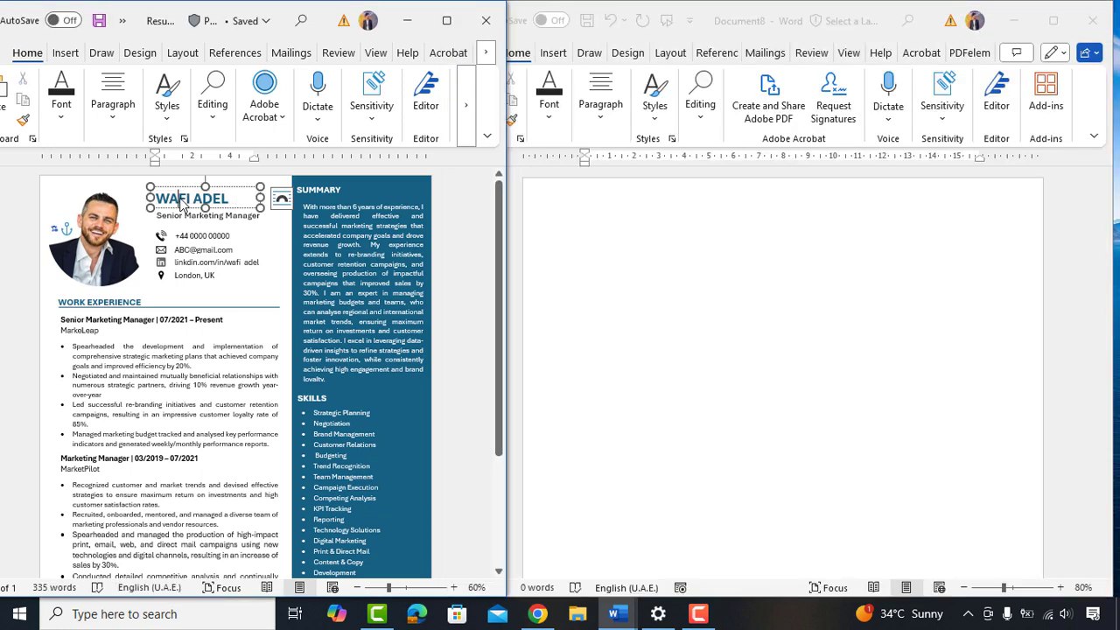
pyautogui.click(622, 245)
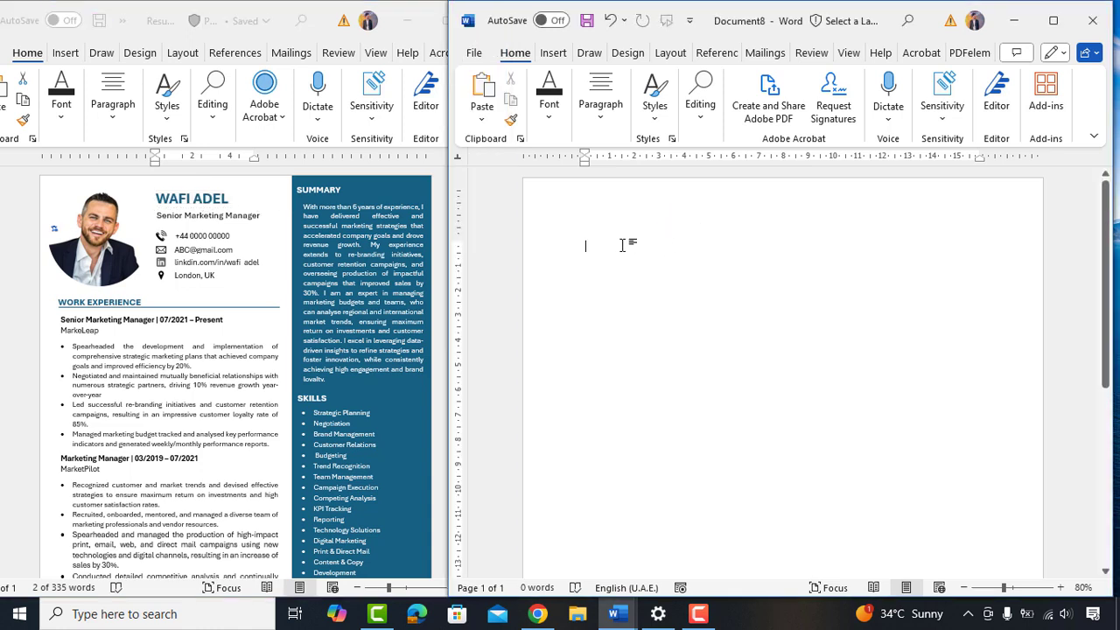
pyautogui.write('WAFI ADEL')
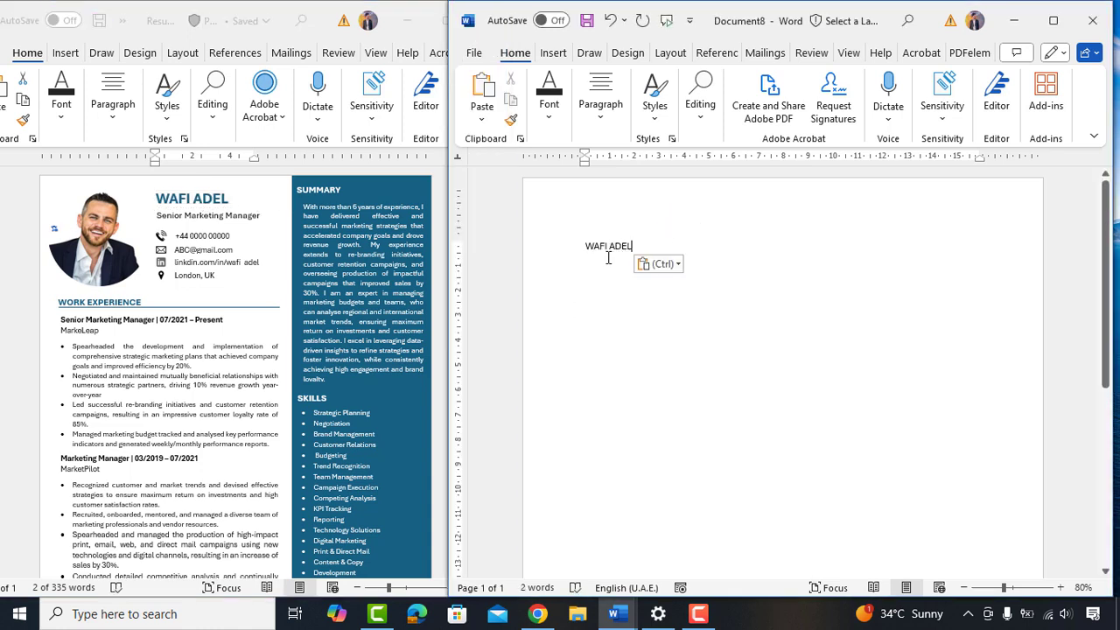
pyautogui.click(598, 117)
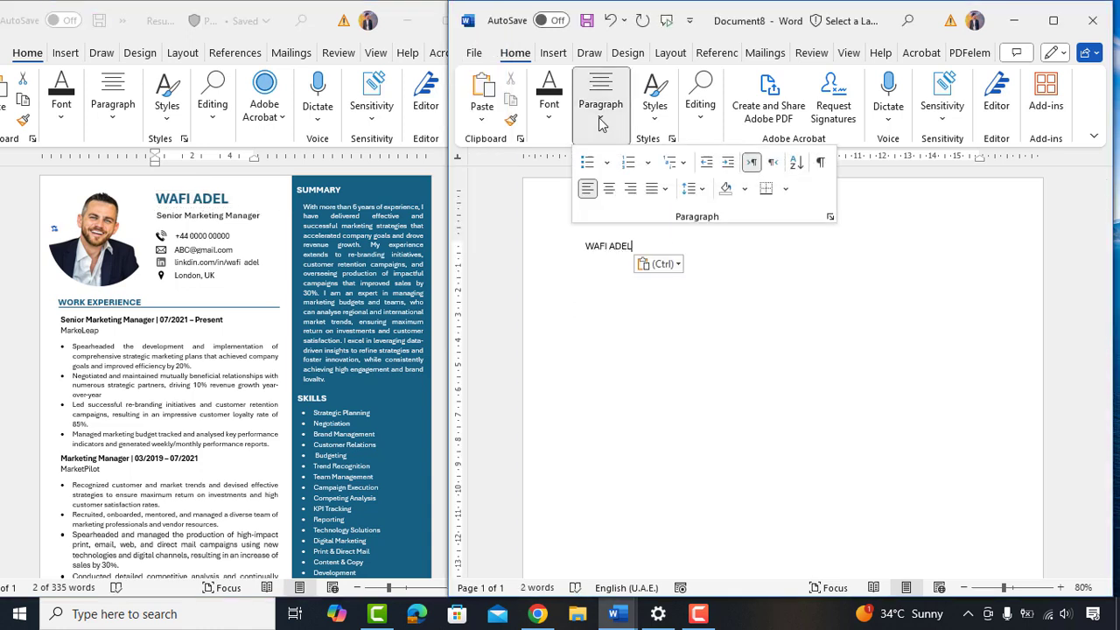
pyautogui.click(612, 195)
pyautogui.press('Return')
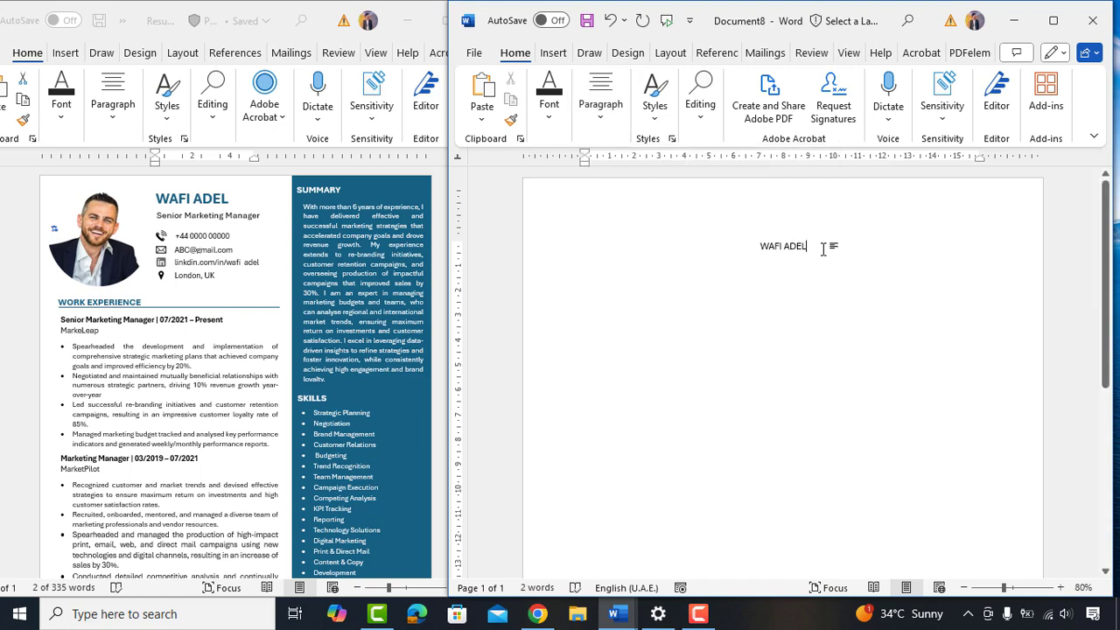
# Build the contact line with the city, phone number and e-mail from the source résumé, separated by ' | '
pyautogui.write('London, UK')
pyautogui.write('|')
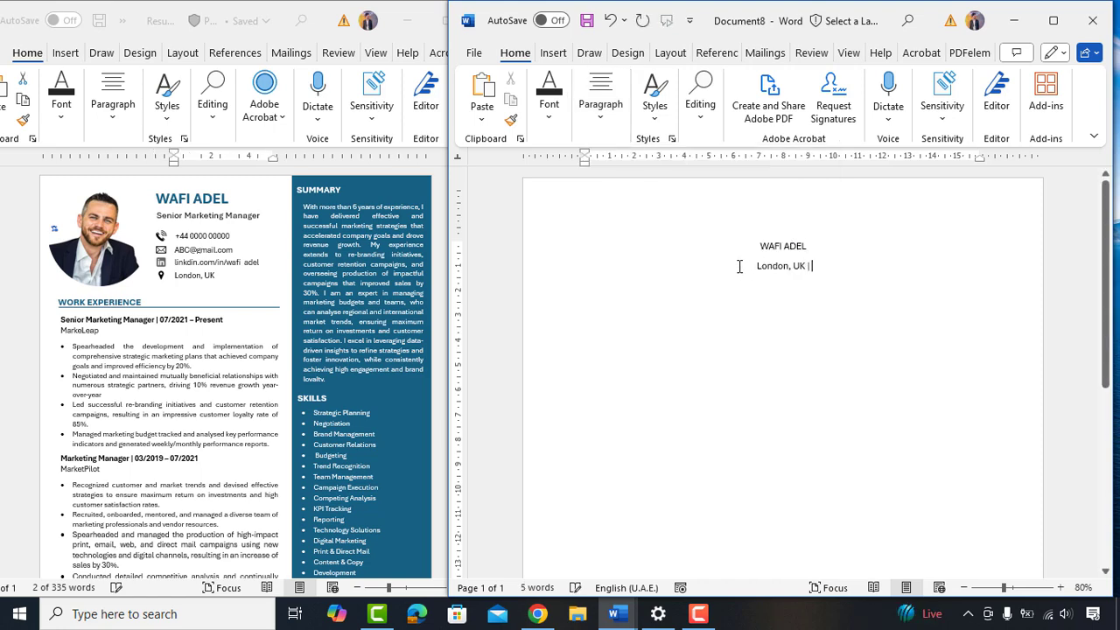
pyautogui.click(187, 243)
pyautogui.moveTo(176, 236); pyautogui.dragTo(230, 237)
pyautogui.hotkey('ctrl', 'c')
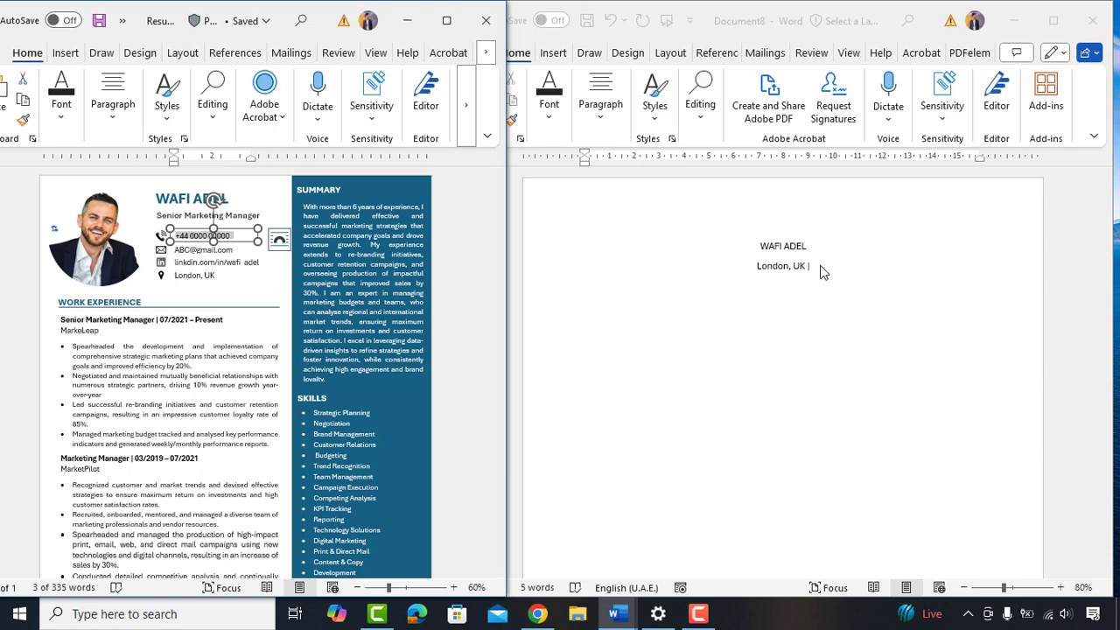
pyautogui.click(824, 266)
pyautogui.hotkey('ctrl', 'v')
pyautogui.write('|')
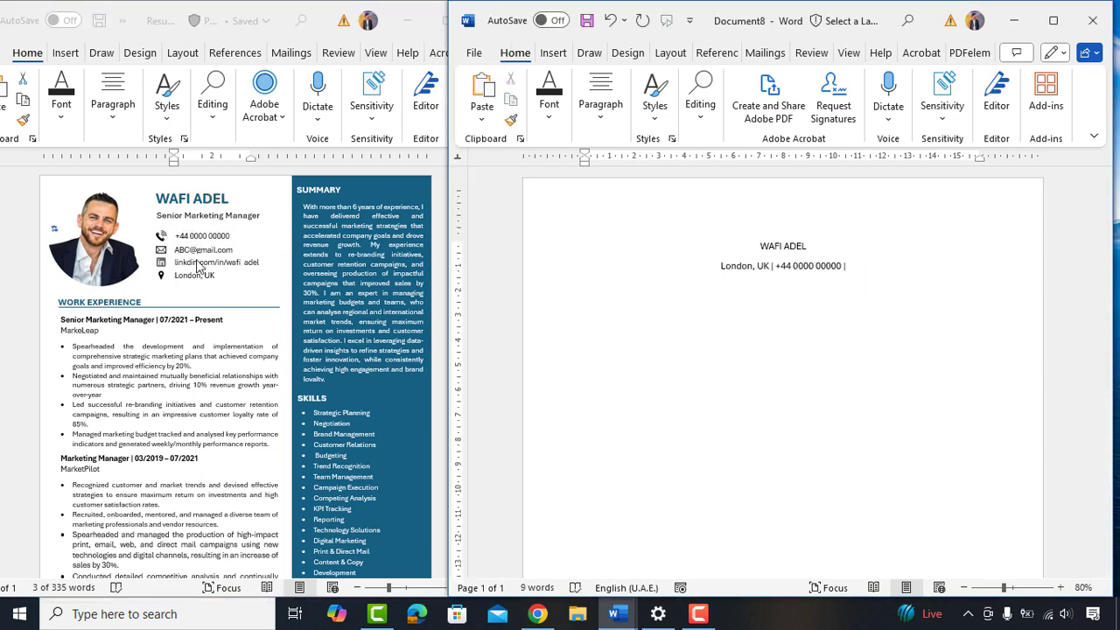
pyautogui.click(200, 252)
pyautogui.moveTo(174, 250); pyautogui.dragTo(232, 249)
pyautogui.hotkey('ctrl', 'c')
pyautogui.click(880, 267)
pyautogui.hotkey('ctrl', 'v')
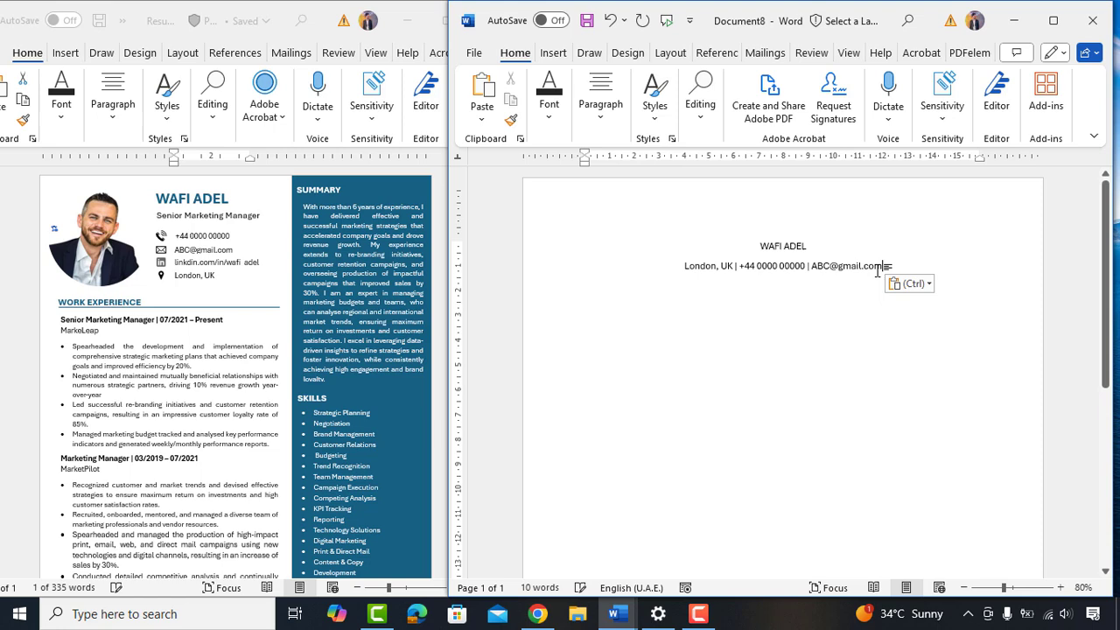
pyautogui.write('| www.')
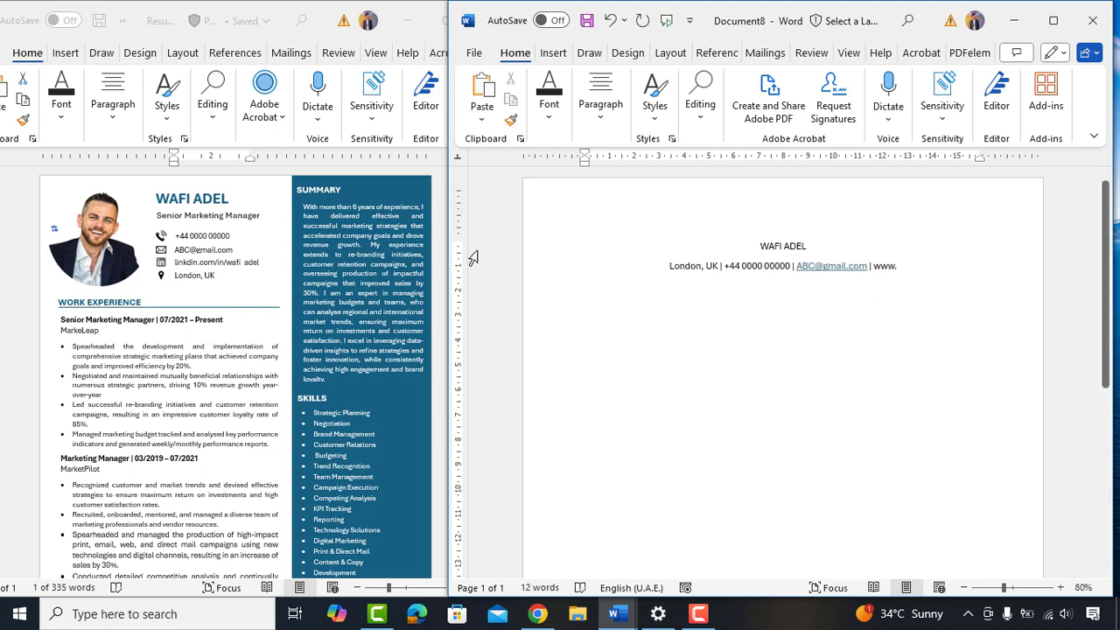
pyautogui.click(210, 267)
pyautogui.moveTo(174, 262); pyautogui.dragTo(259, 263)
pyautogui.hotkey('ctrl', 'c')
pyautogui.click(930, 268)
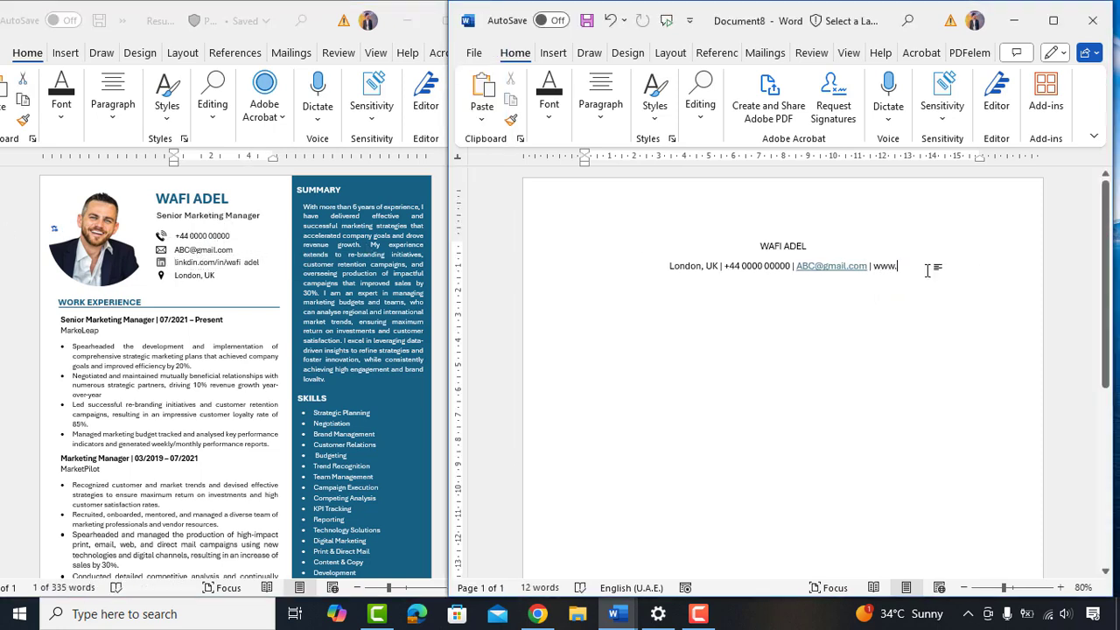
pyautogui.hotkey('ctrl', 'v')
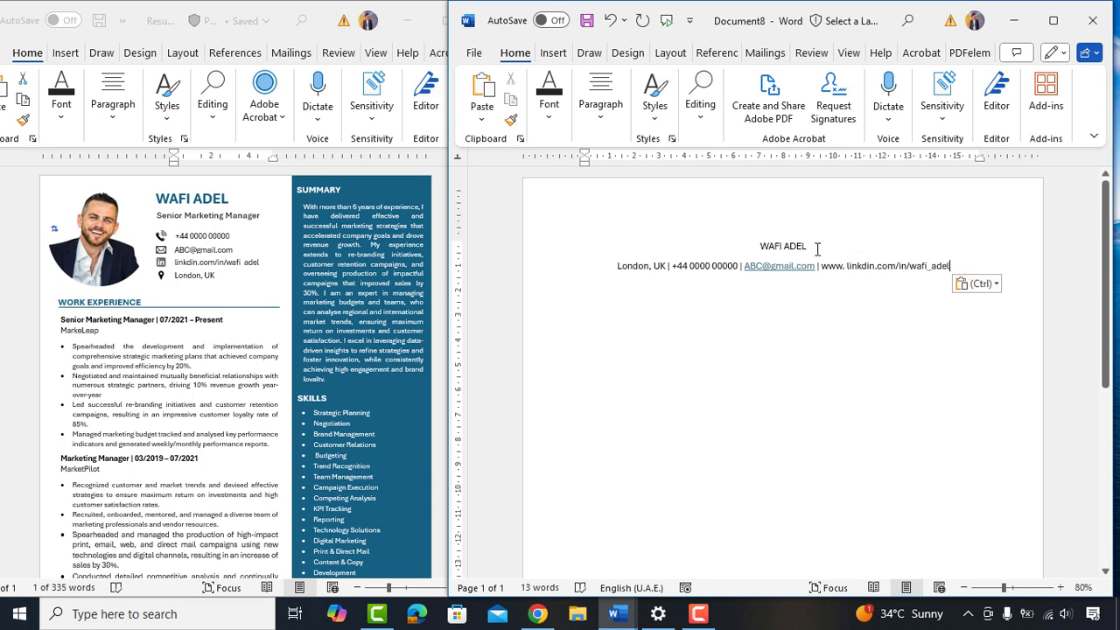
pyautogui.press('Return')
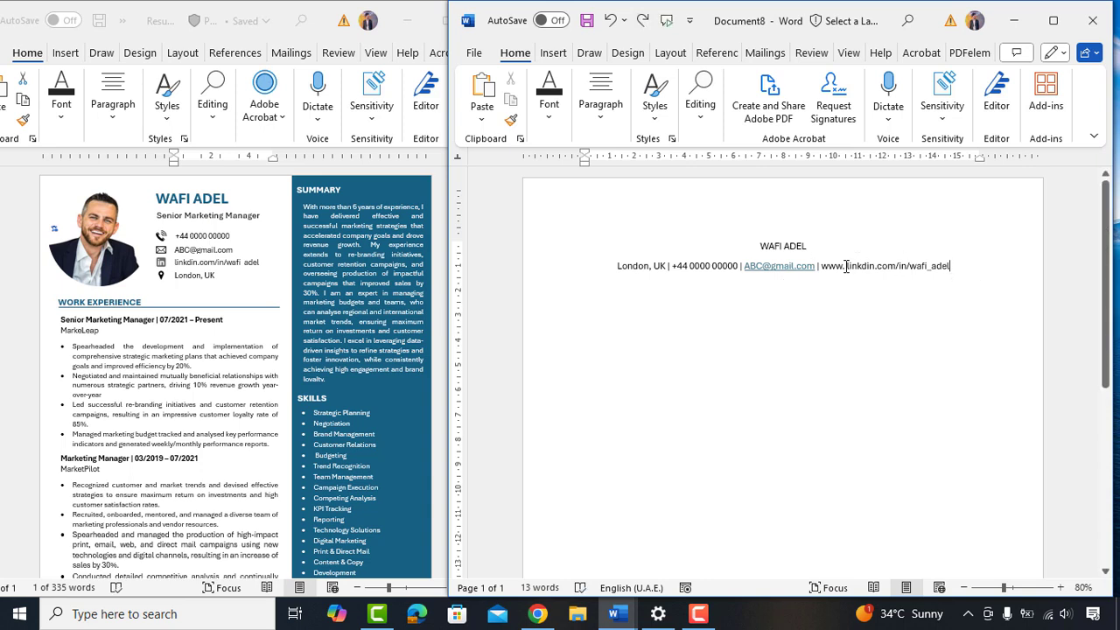
pyautogui.hotkey('ctrl', 'z')
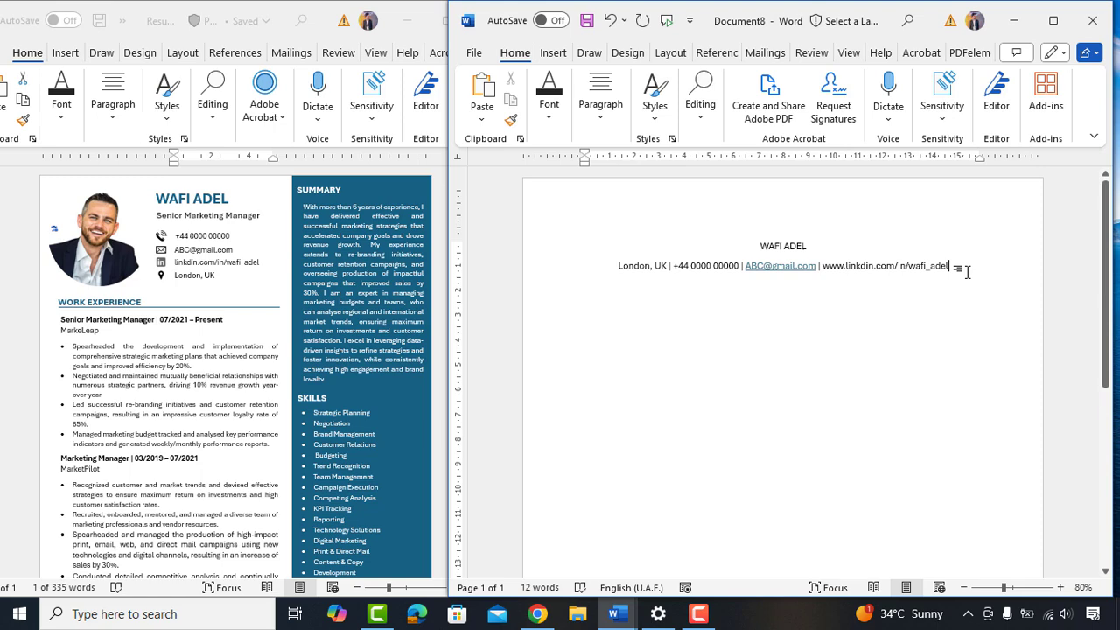
pyautogui.press('Return')
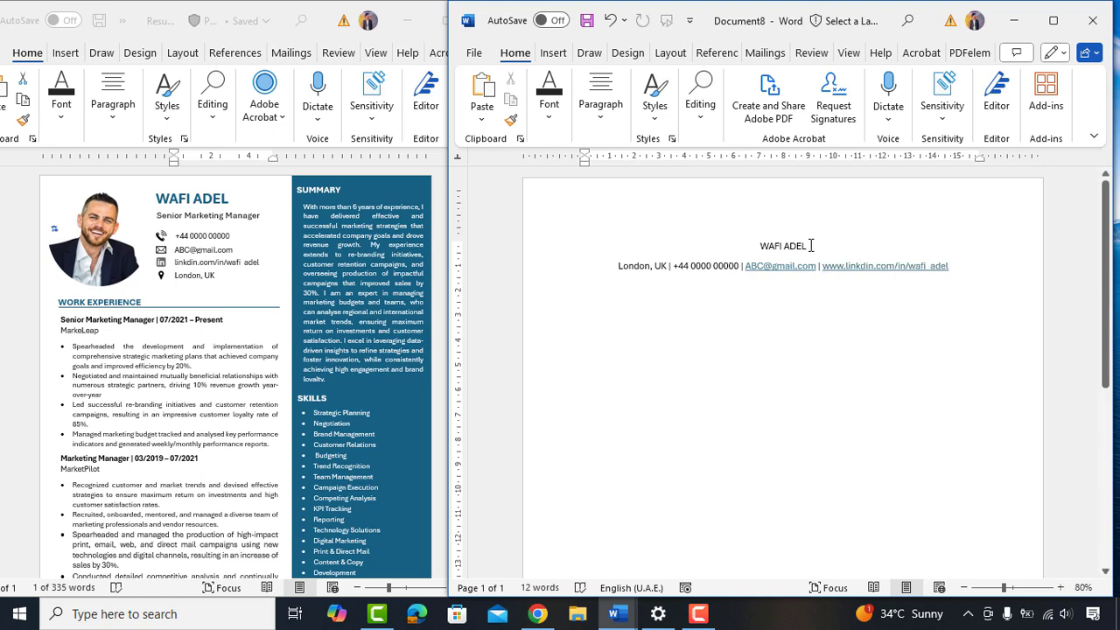
# Grow the name WAFI ADEL three size steps to 16 pt and make it bold
pyautogui.moveTo(810, 245); pyautogui.dragTo(758, 251)
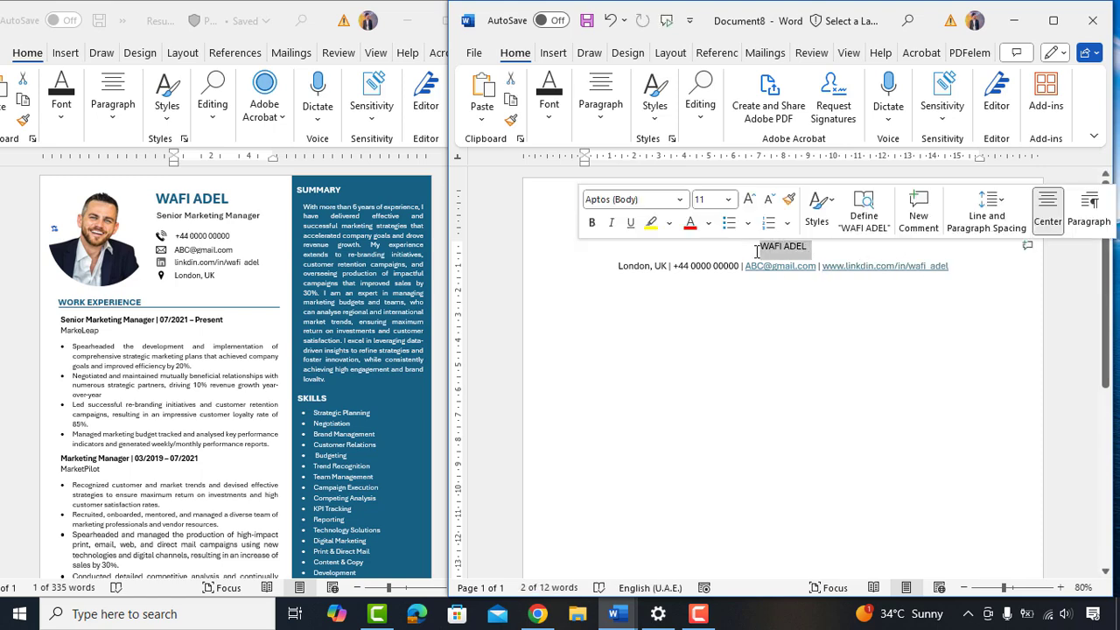
pyautogui.click(549, 98)
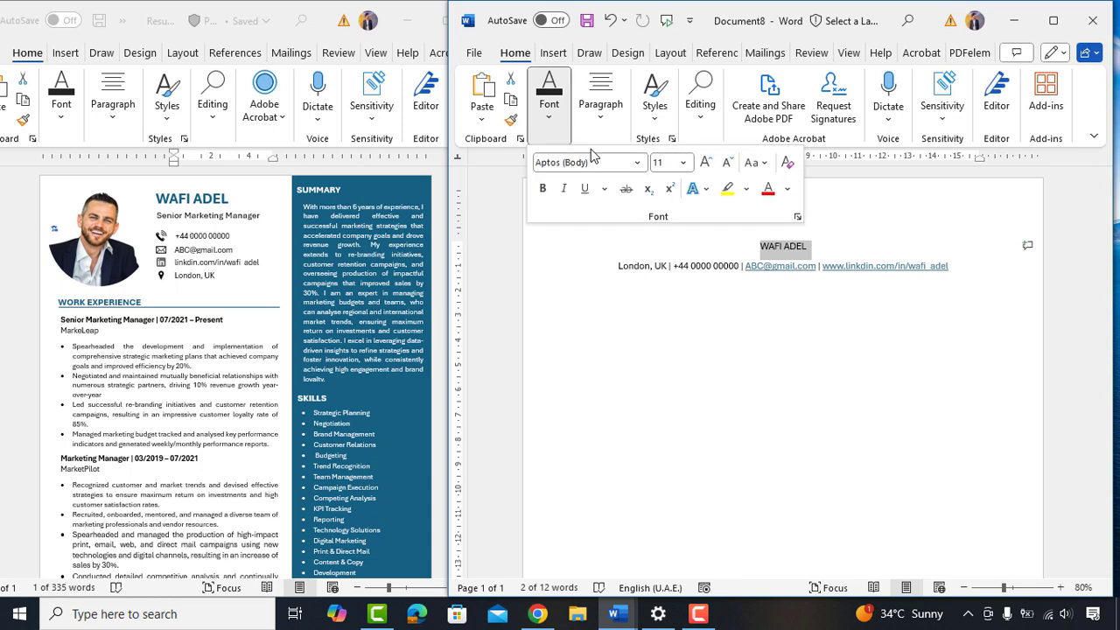
pyautogui.click(705, 163)
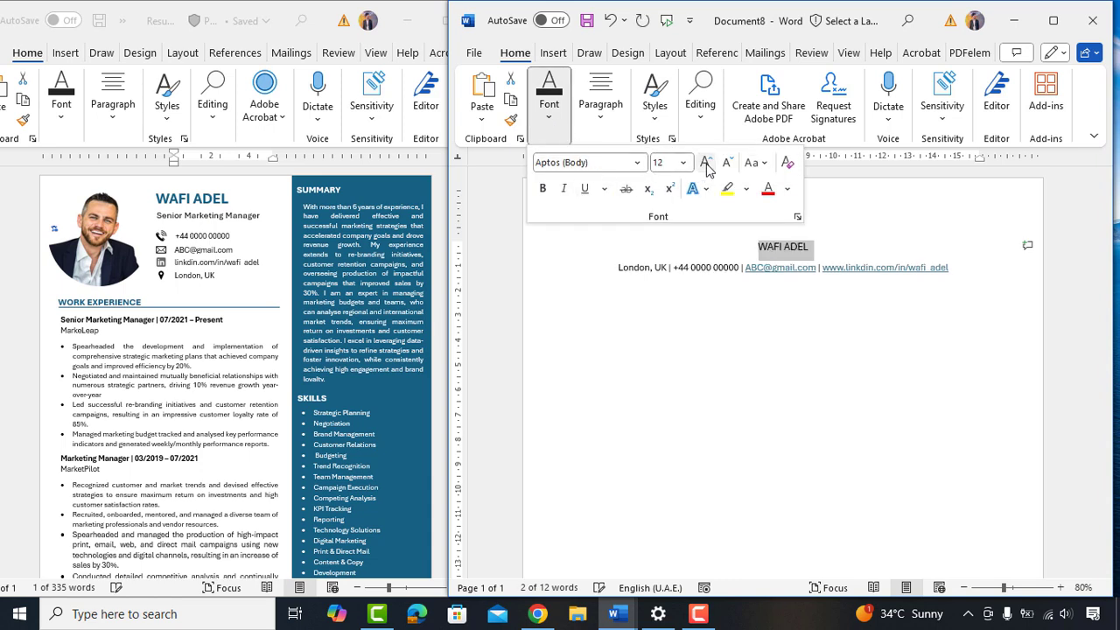
pyautogui.click(706, 162)
pyautogui.click(705, 163)
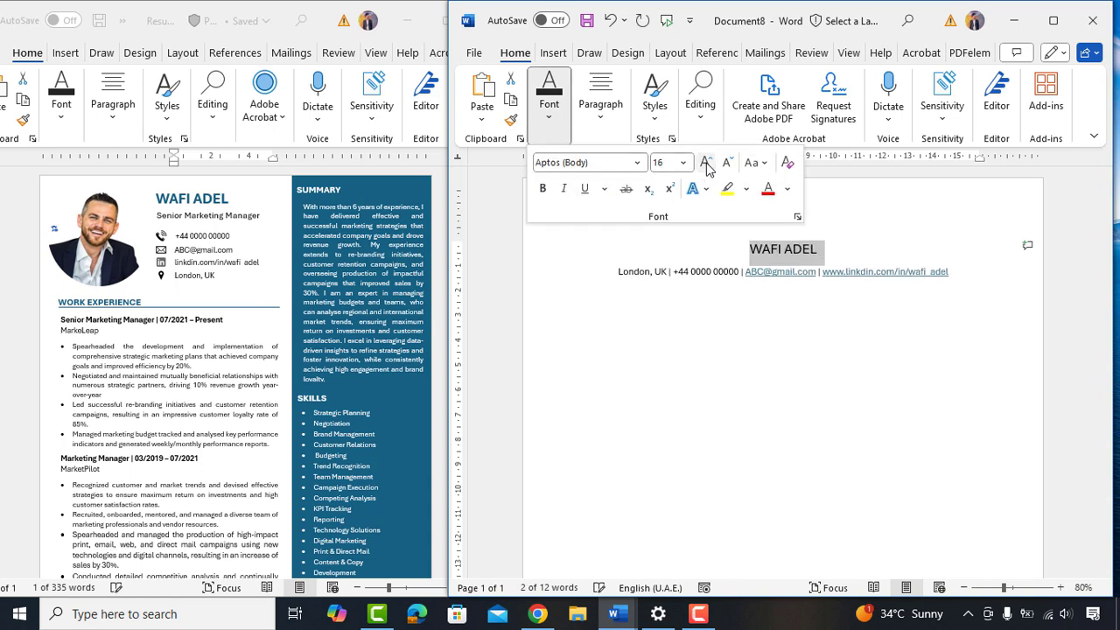
pyautogui.click(542, 188)
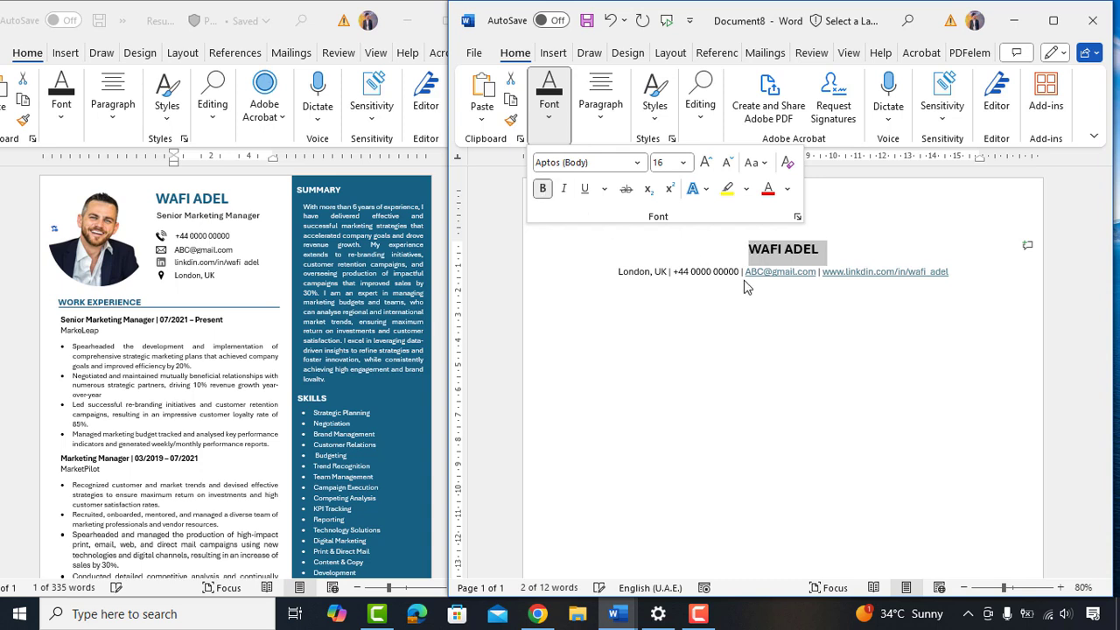
pyautogui.click(789, 297)
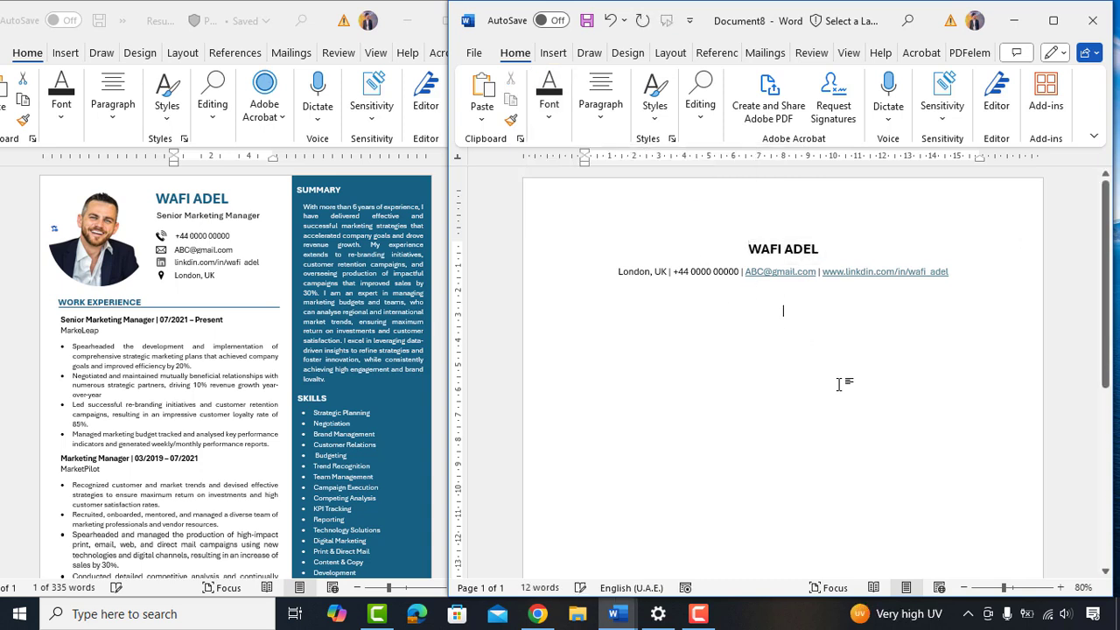
# Type the SUMMARY heading below the contact line and align it left
pyautogui.write('SU')
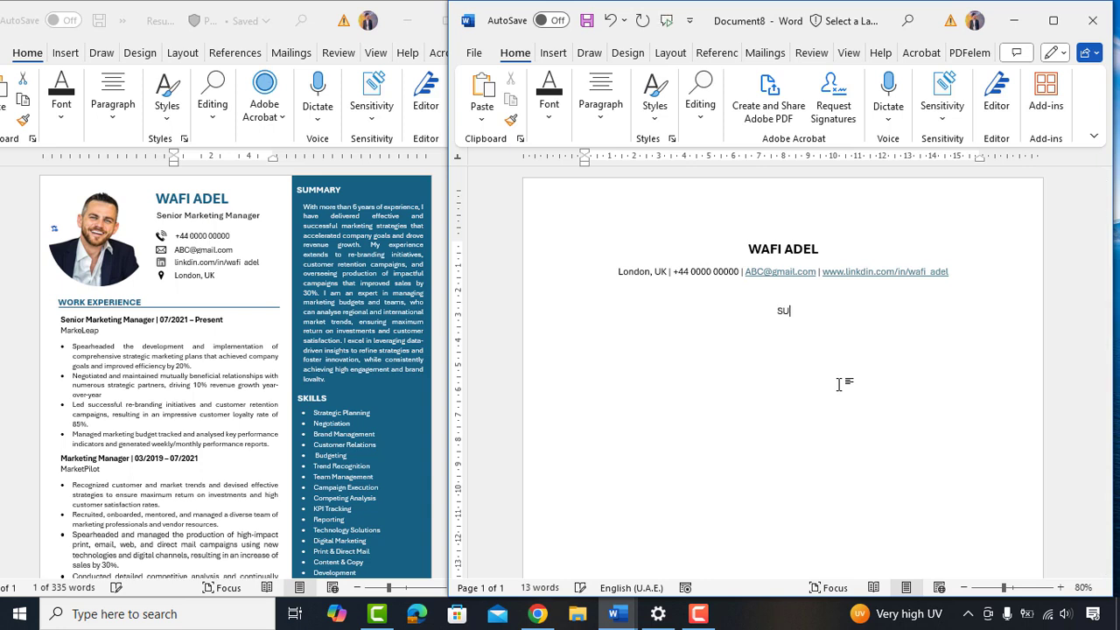
pyautogui.write('MMARY')
pyautogui.click(623, 138)
pyautogui.click(587, 188)
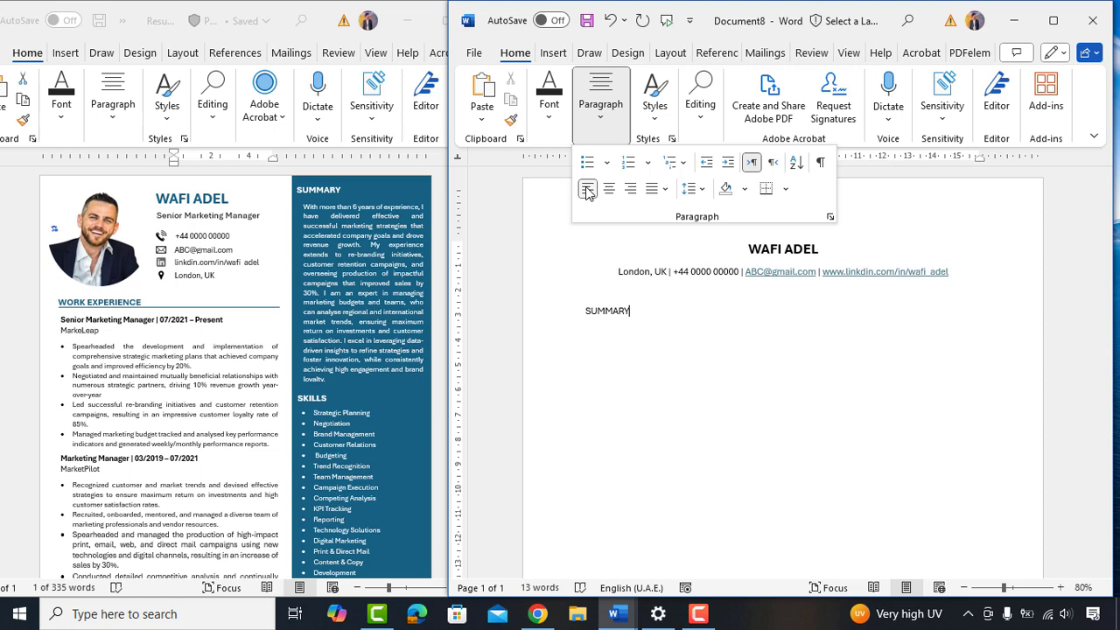
pyautogui.click(647, 317)
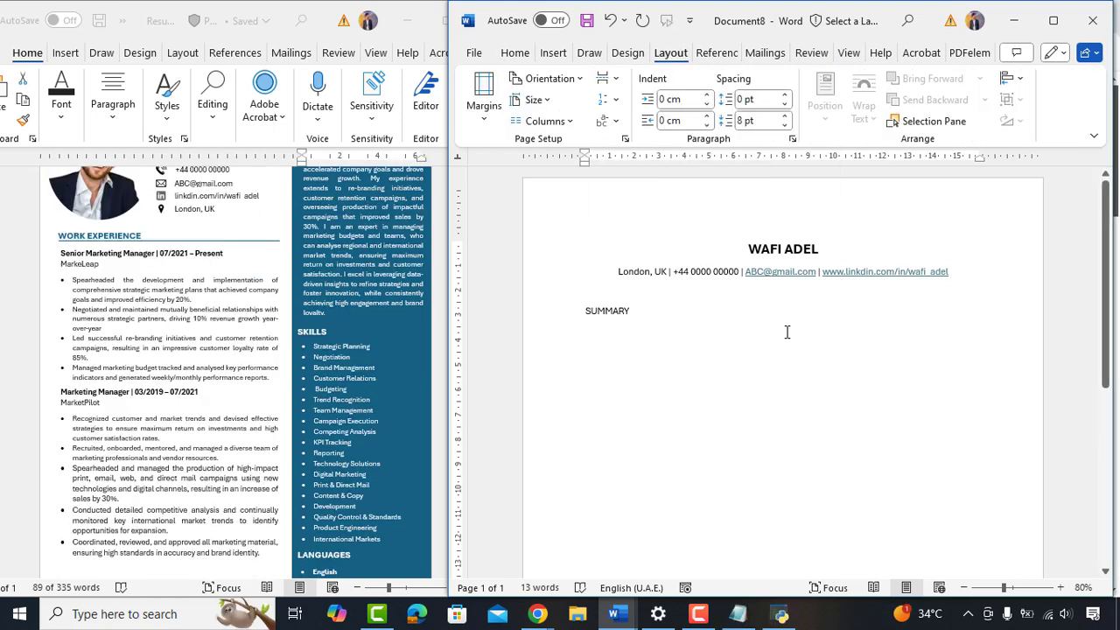
# Type the summary paragraph beginning 'With more than 6 years of experience, I have delivered effective and successful…'
pyautogui.write('With more than 6 y')
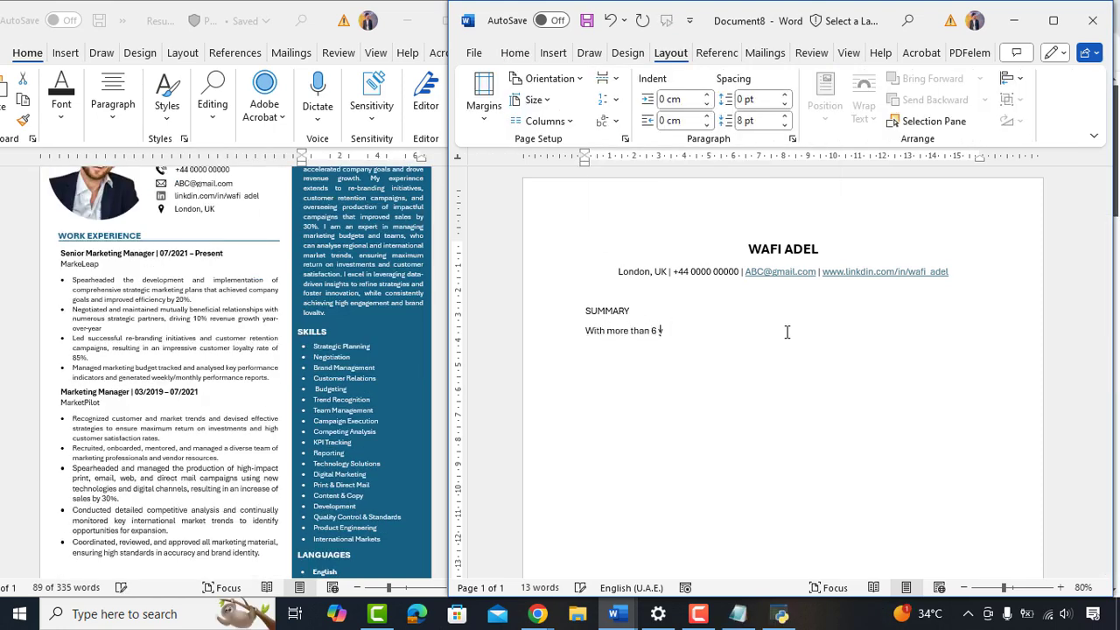
pyautogui.write('ears of experience, I have delivered effective and succes')
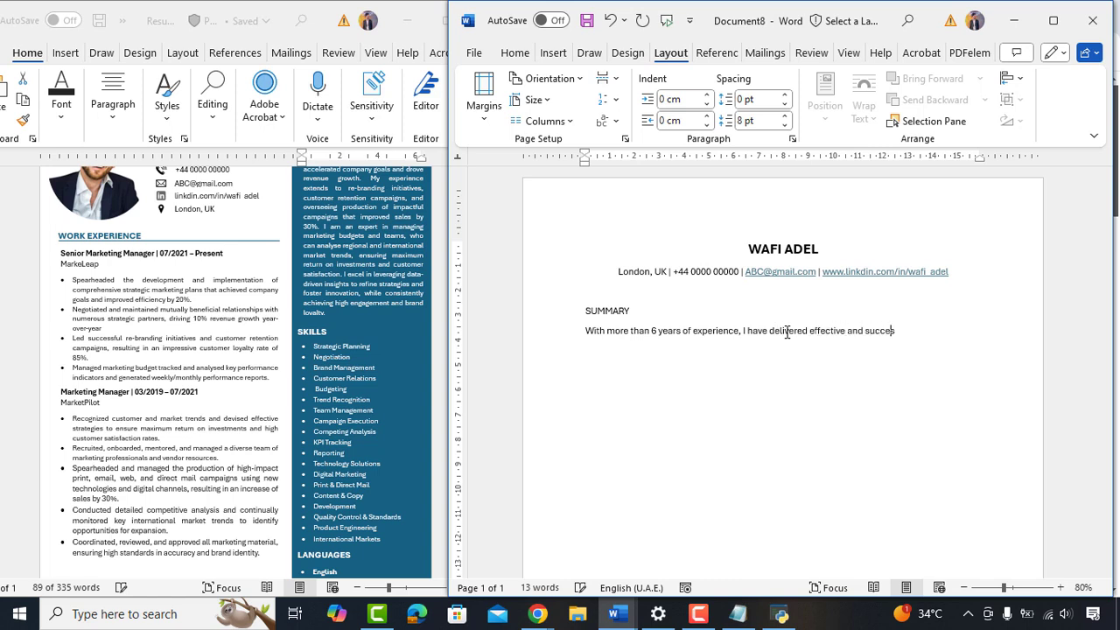
pyautogui.write('sful marketing strategies that accelerated company goals')
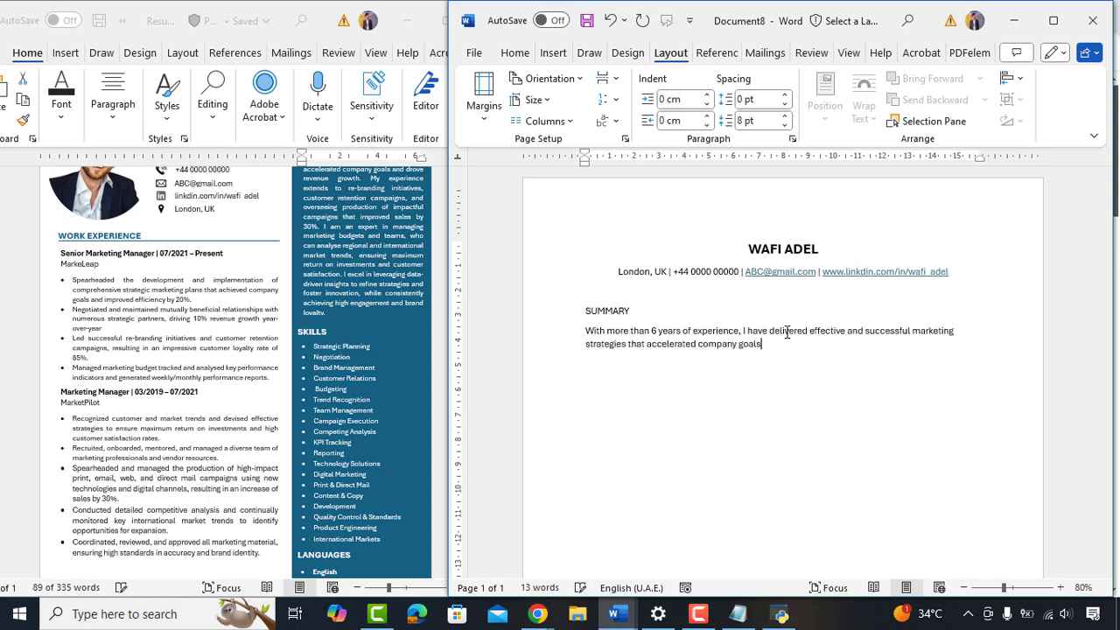
pyautogui.write(' and drove revenue growth. My experience extends to re-b')
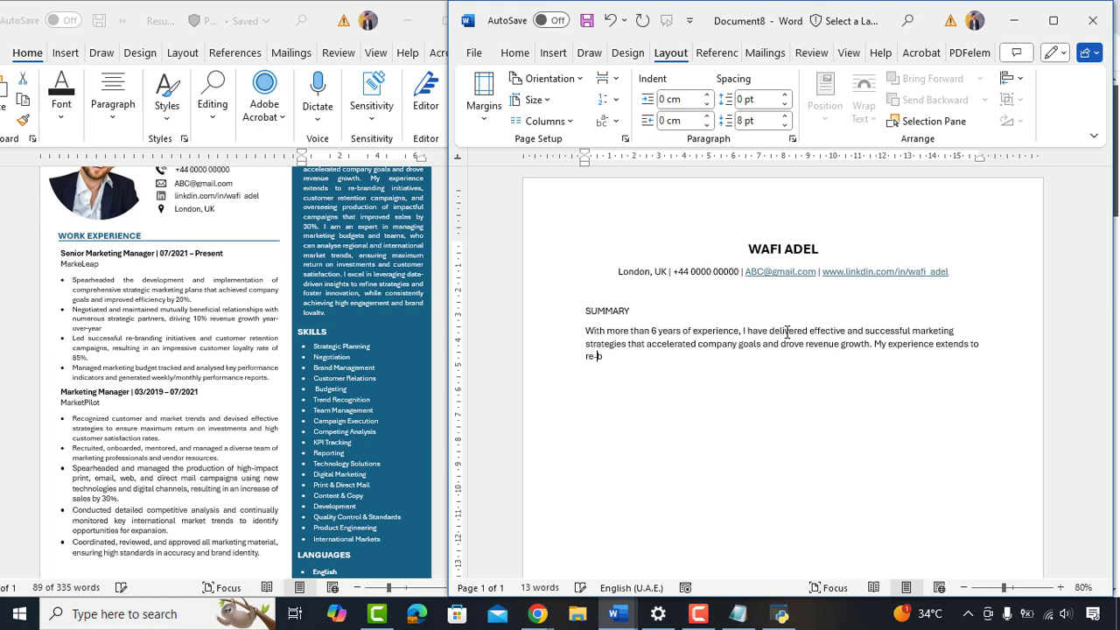
pyautogui.write('randing initiatives, customer retention campaigns, and ov')
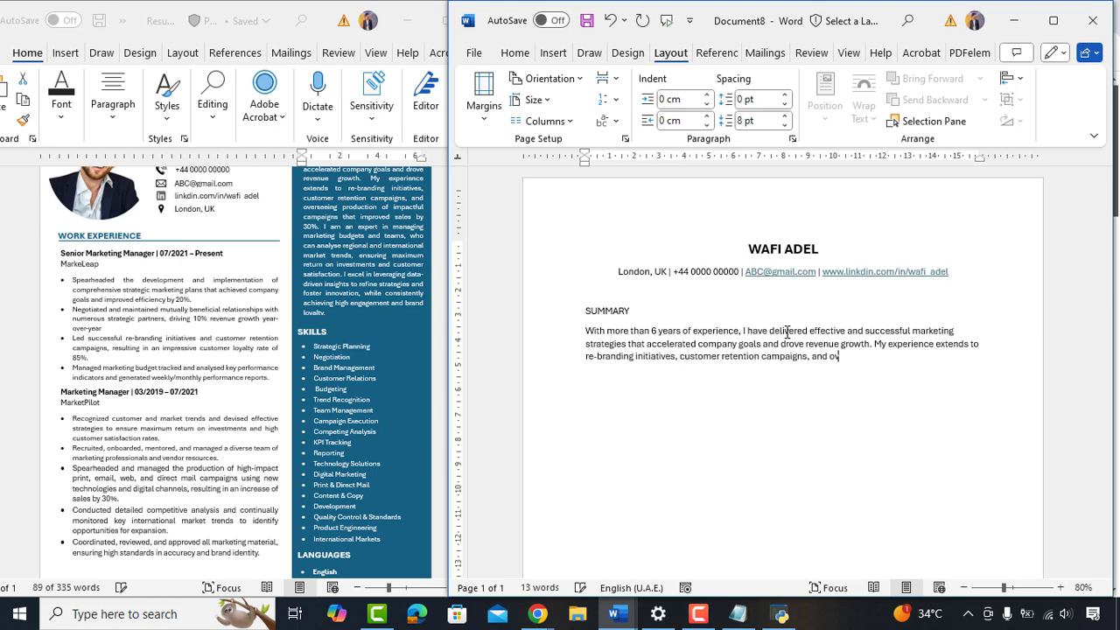
pyautogui.write('erseeing production of impactful campaigns that improve')
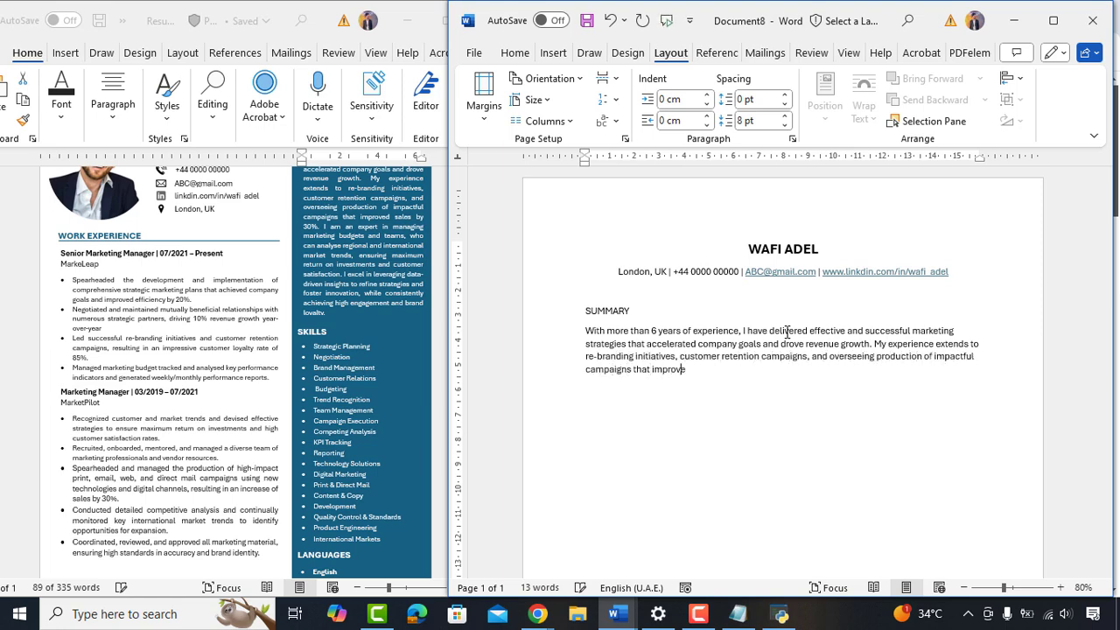
pyautogui.write('d sales by 30%. I am an expert in managing marketing bu')
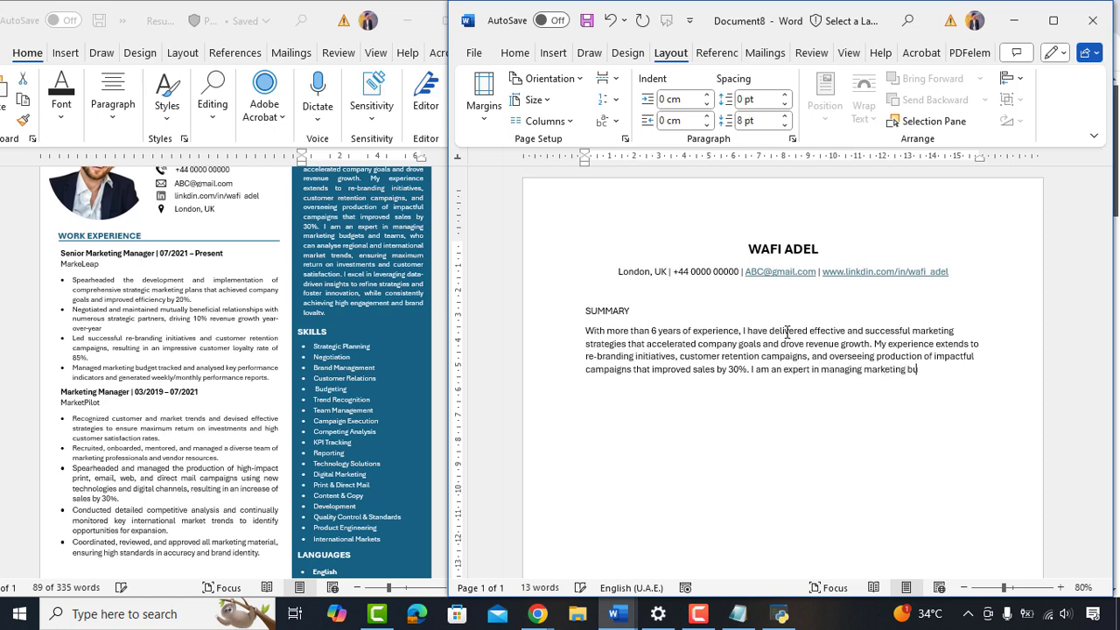
pyautogui.write('dgets and teams, who can analyse regional and internatio')
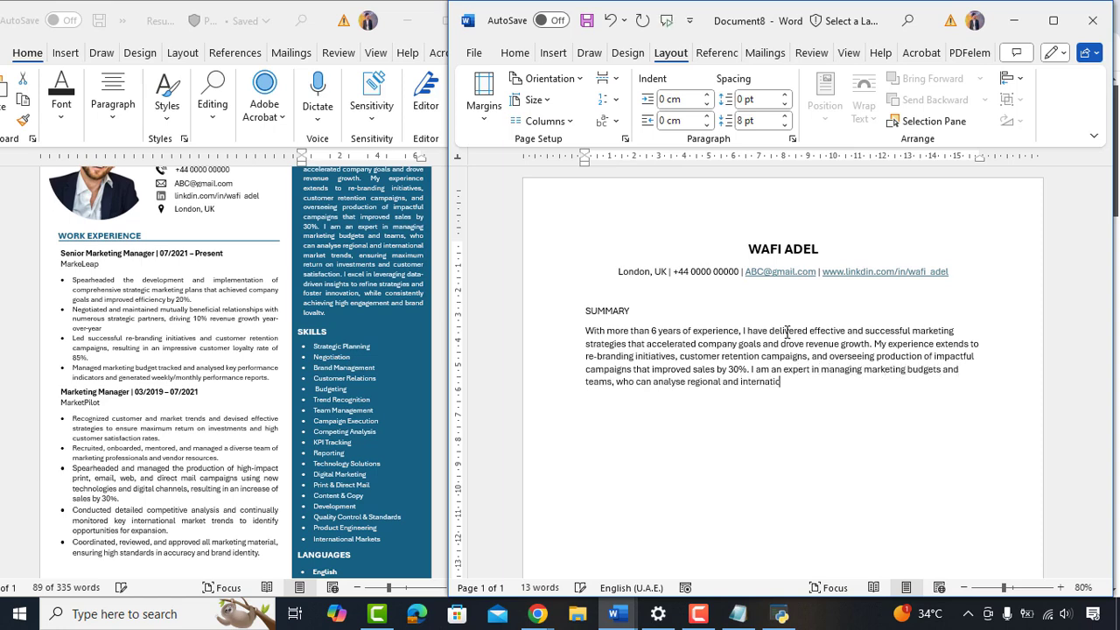
pyautogui.write('nal market trends, ensuring maximum return on investments and customer satisfaction. I')
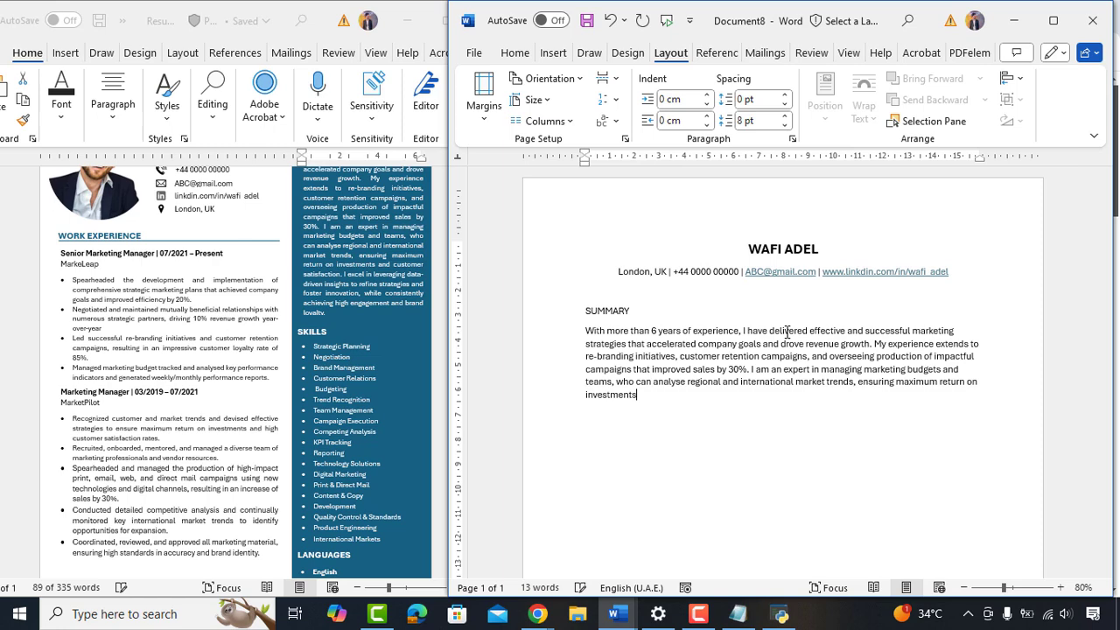
pyautogui.write(' excel in leveraging data-dr')
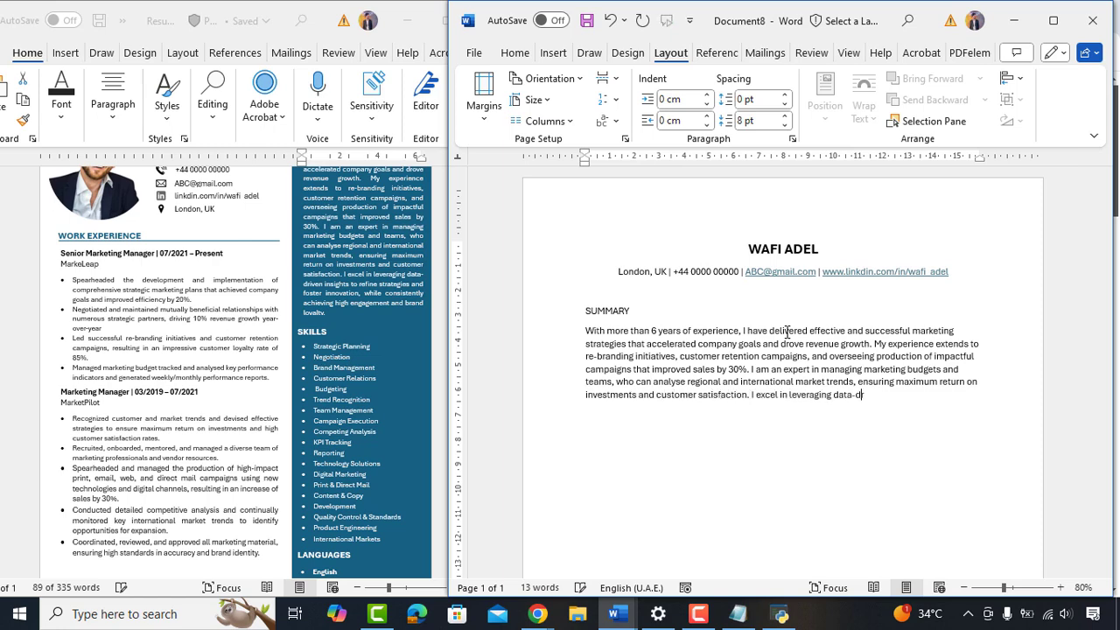
pyautogui.write('iven insights to refine strategies and foster innovation, while consistently achie')
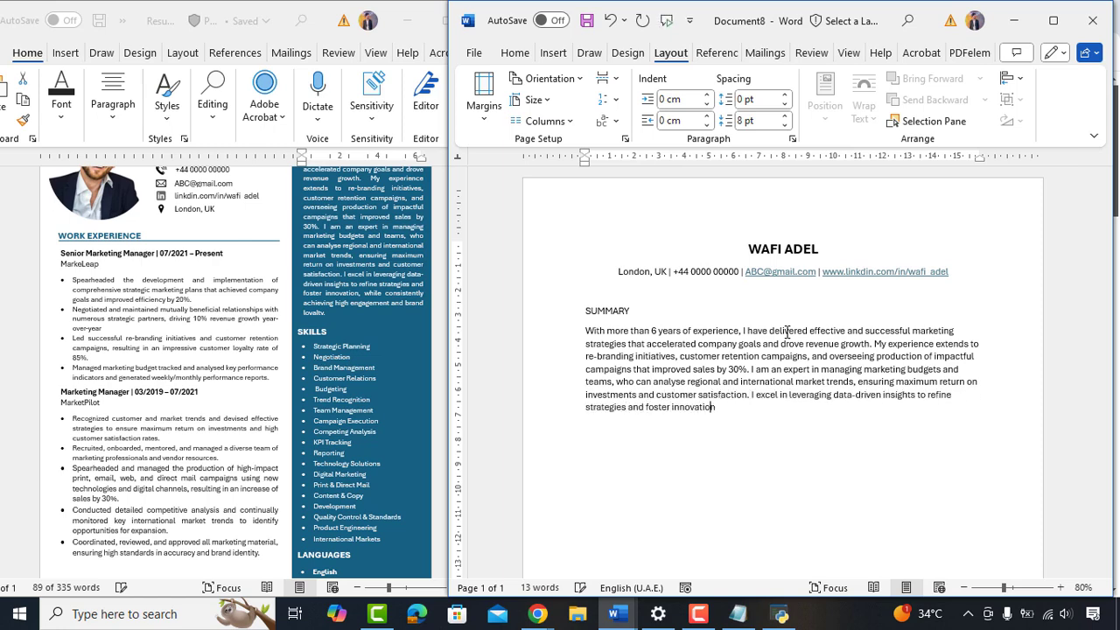
pyautogui.write('ving high engagement and brand loyalty.')
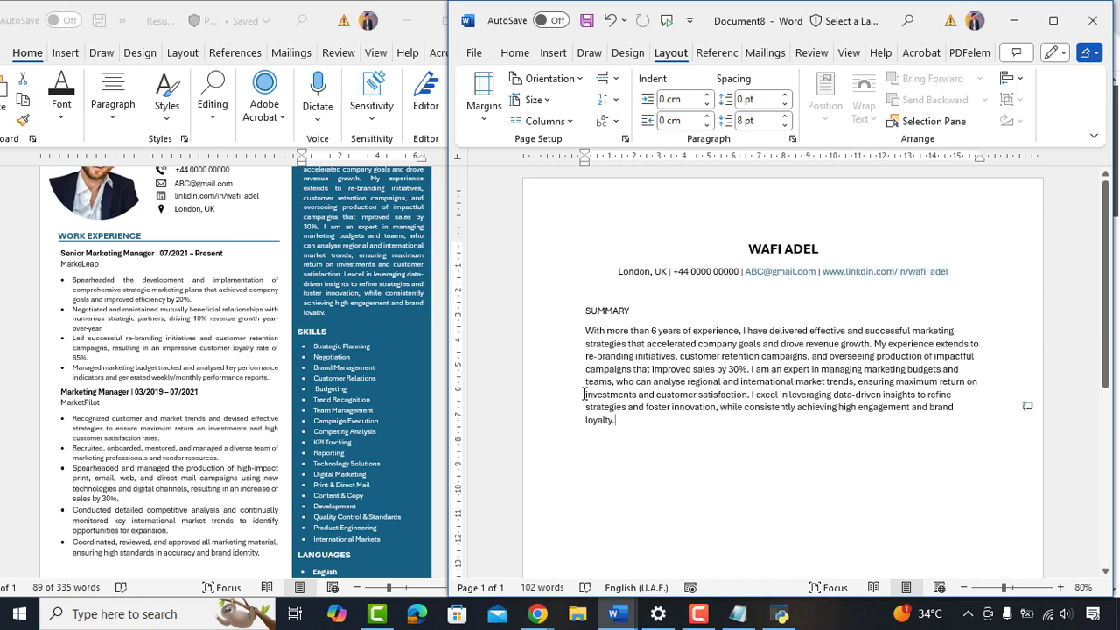
# Apply Justify alignment to the whole summary paragraph
pyautogui.moveTo(623, 422); pyautogui.dragTo(574, 332)
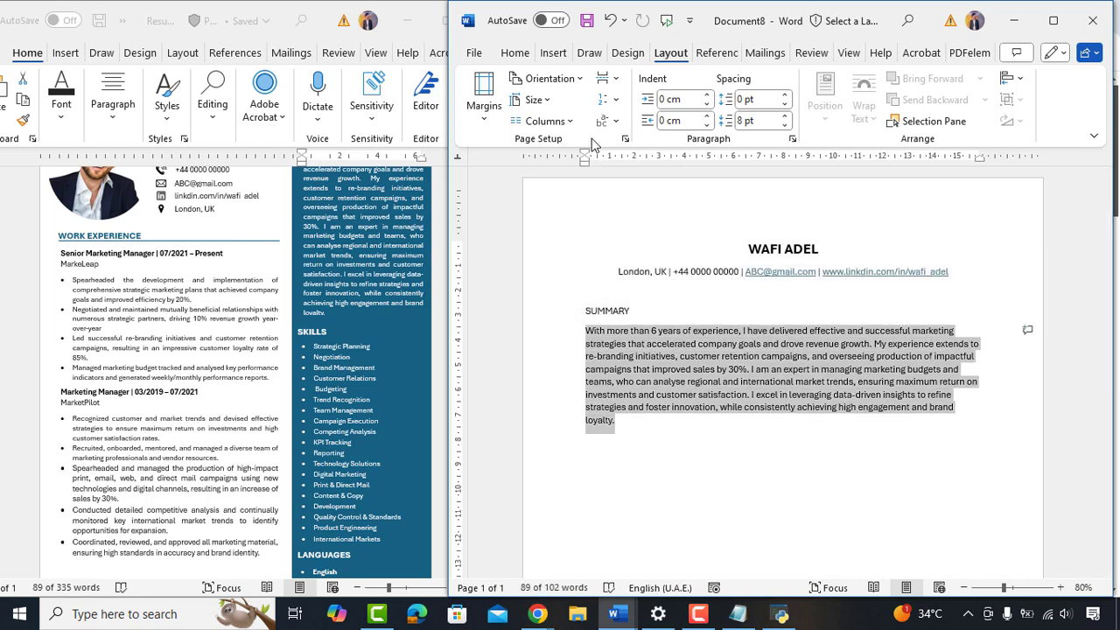
pyautogui.click(525, 57)
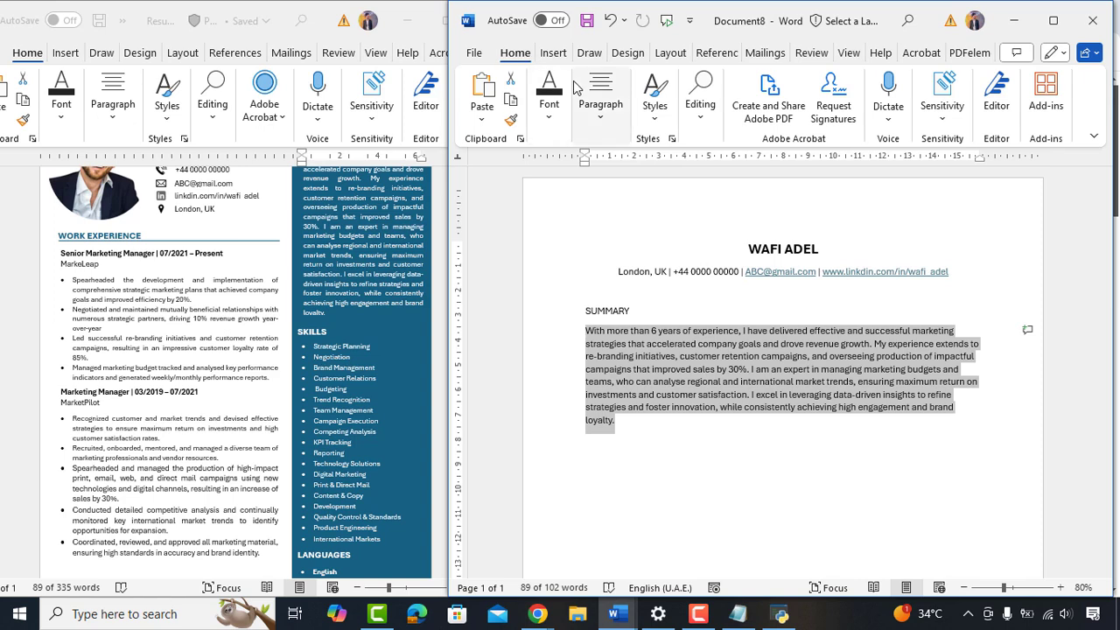
pyautogui.click(601, 104)
pyautogui.click(667, 190)
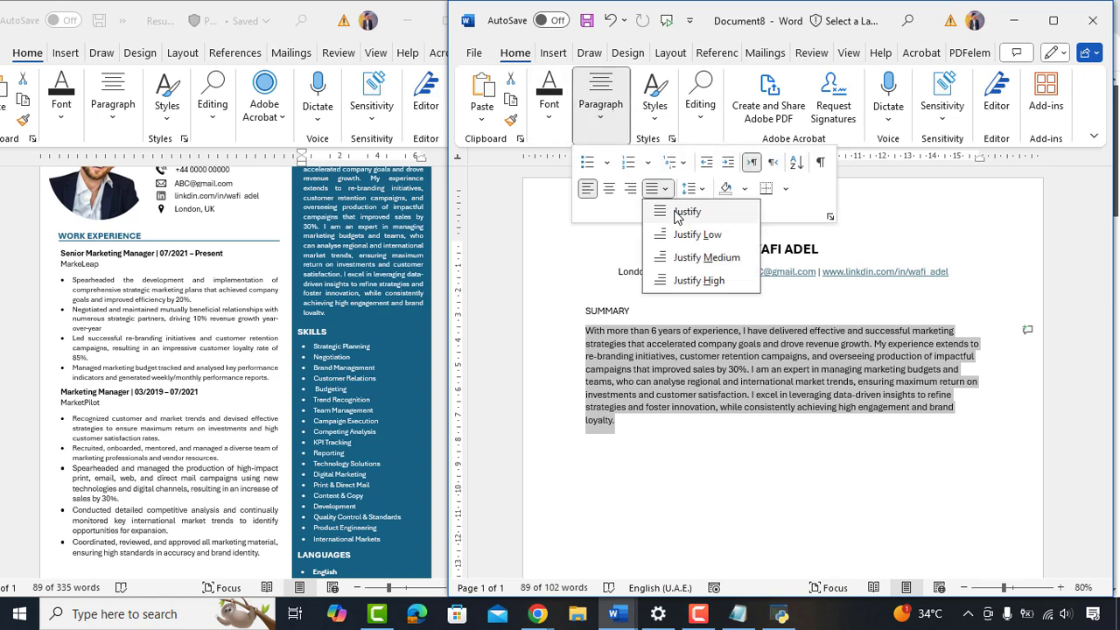
pyautogui.click(683, 211)
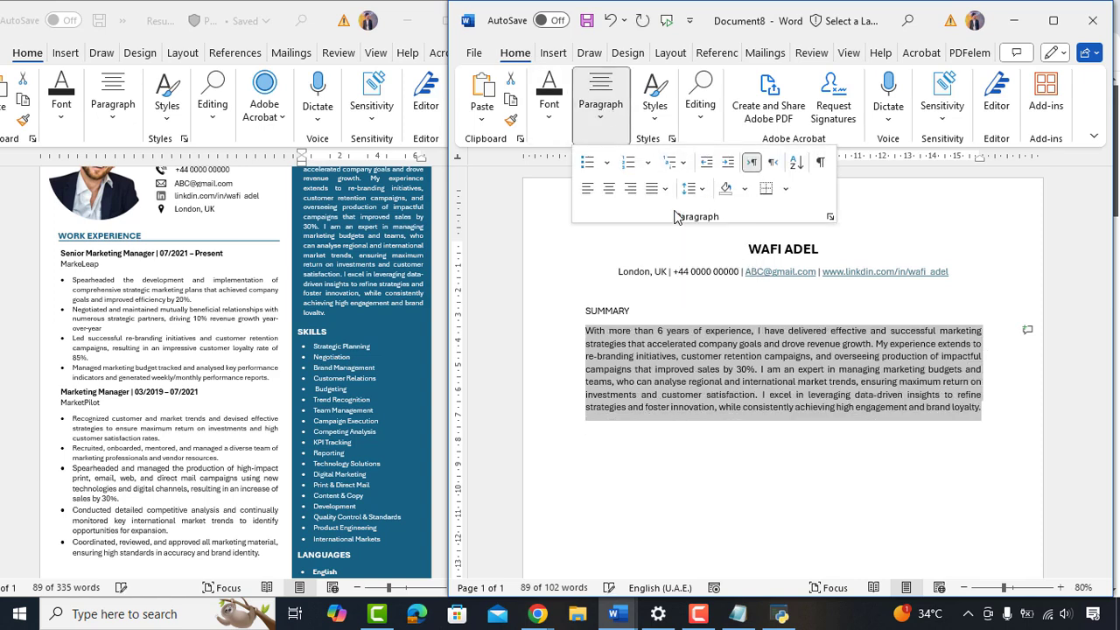
pyautogui.click(978, 408)
# Add an EDUCATION heading and paste the degree and Oxford University lines beneath it
pyautogui.write('E')
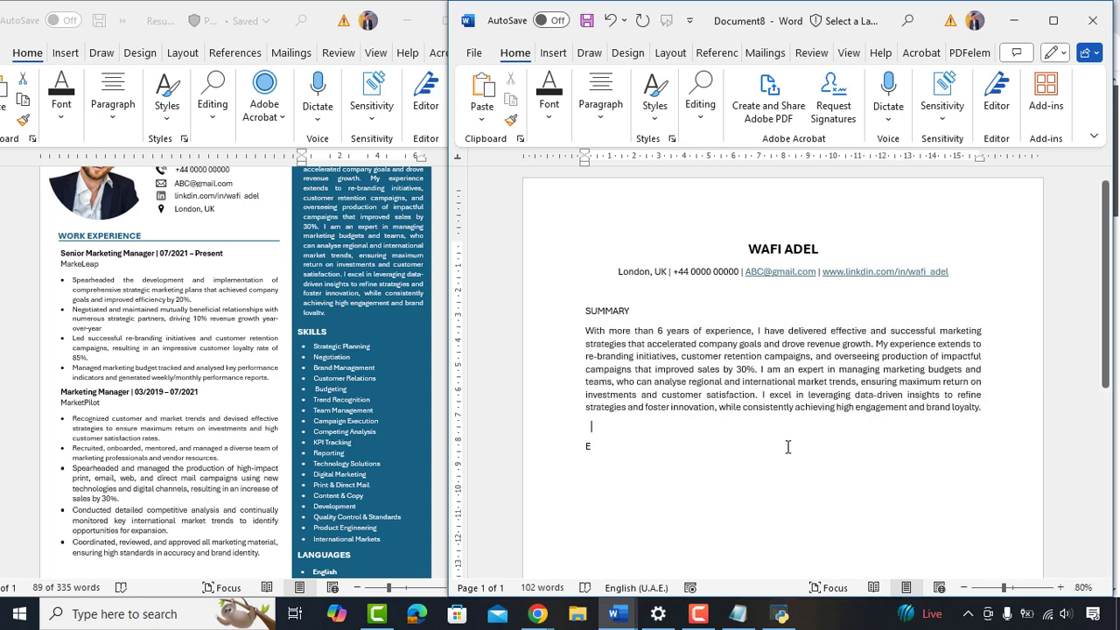
pyautogui.write('DUCAT')
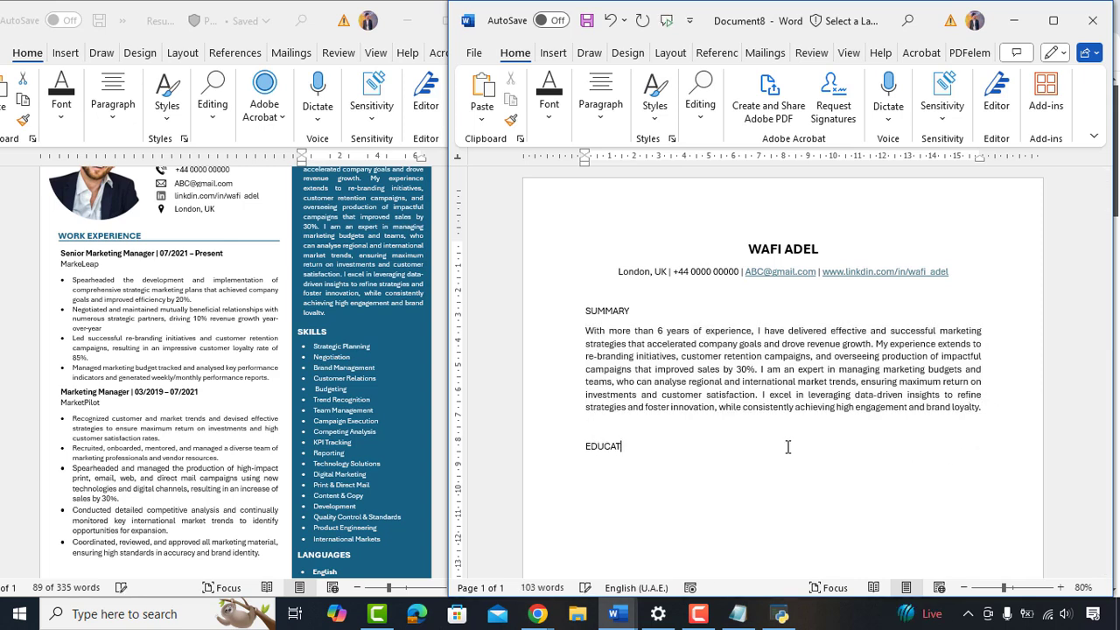
pyautogui.write('ION')
pyautogui.scroll(-3, 166, 394)
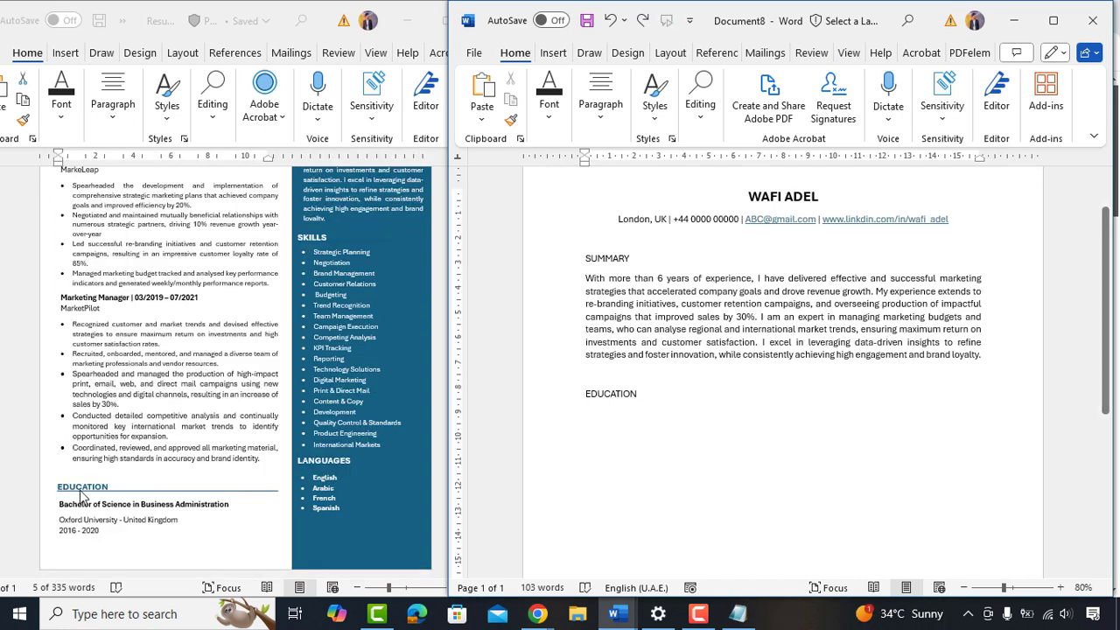
pyautogui.click(187, 518)
pyautogui.moveTo(186, 518); pyautogui.dragTo(59, 504)
pyautogui.hotkey('ctrl', 'c')
pyautogui.click(612, 419)
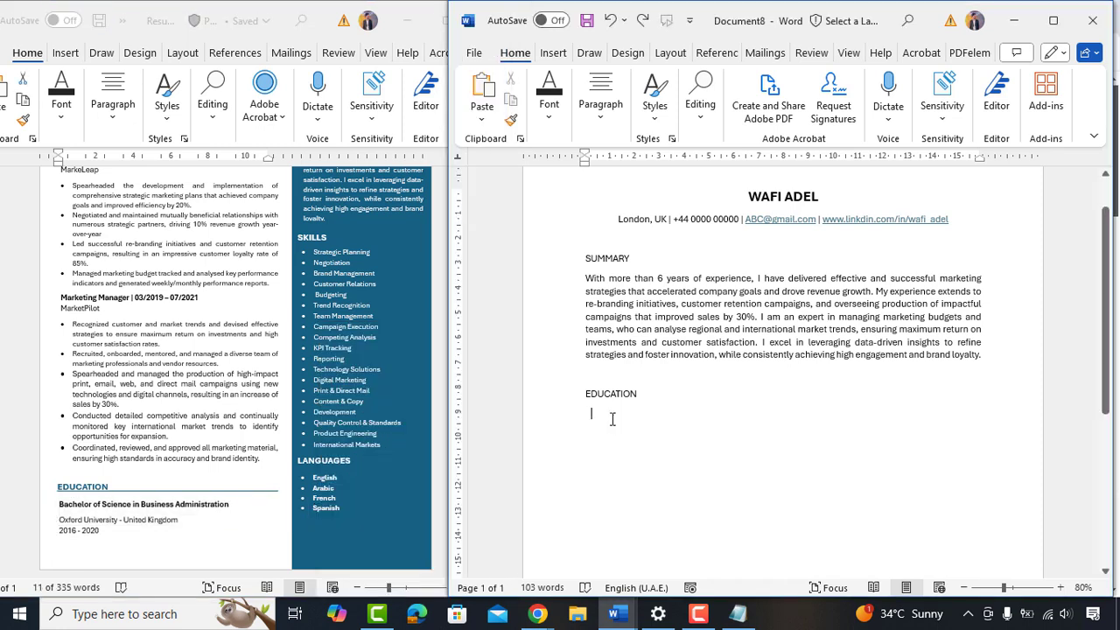
pyautogui.hotkey('ctrl', 'v')
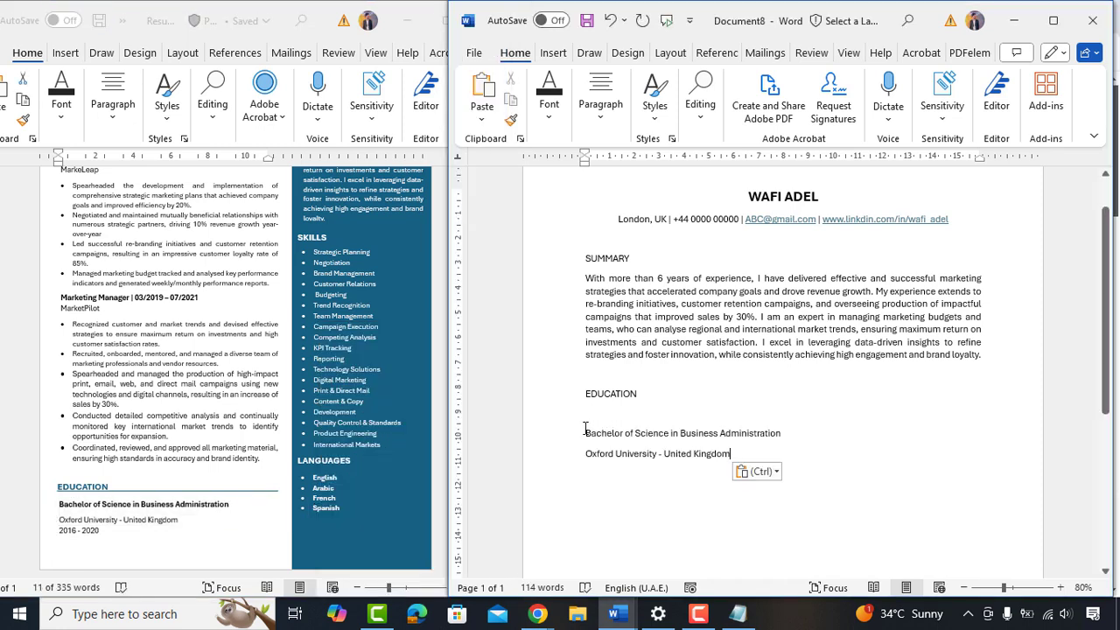
# Remove the blank line above the degree, append 2016 - 2020, and start the SKILLS heading
pyautogui.click(585, 432)
pyautogui.press('BackSpace')
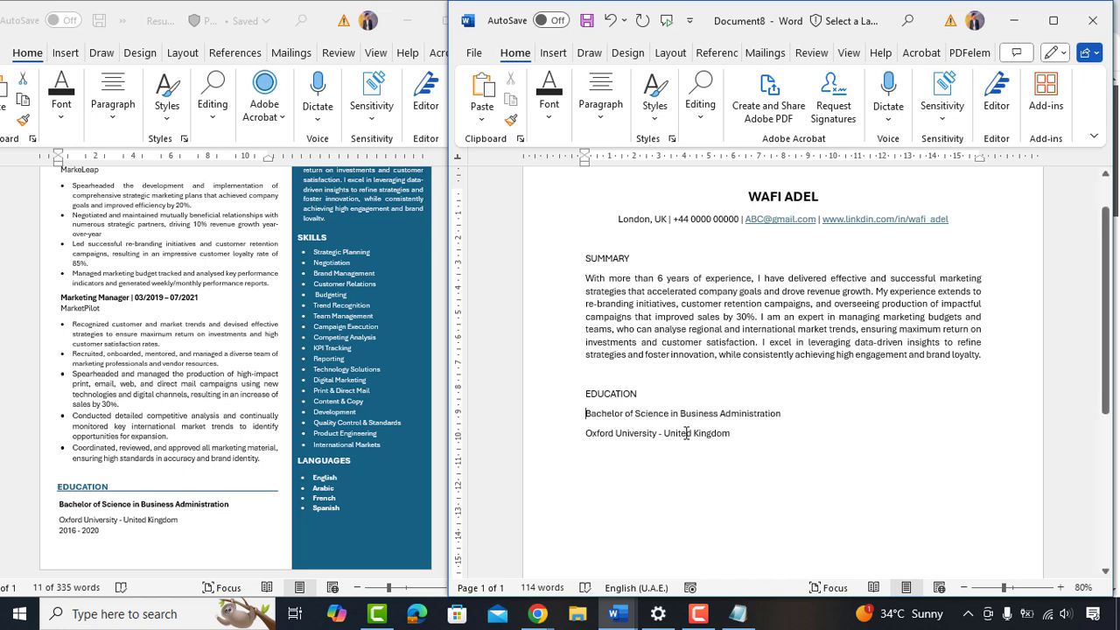
pyautogui.press('End')
pyautogui.write('20')
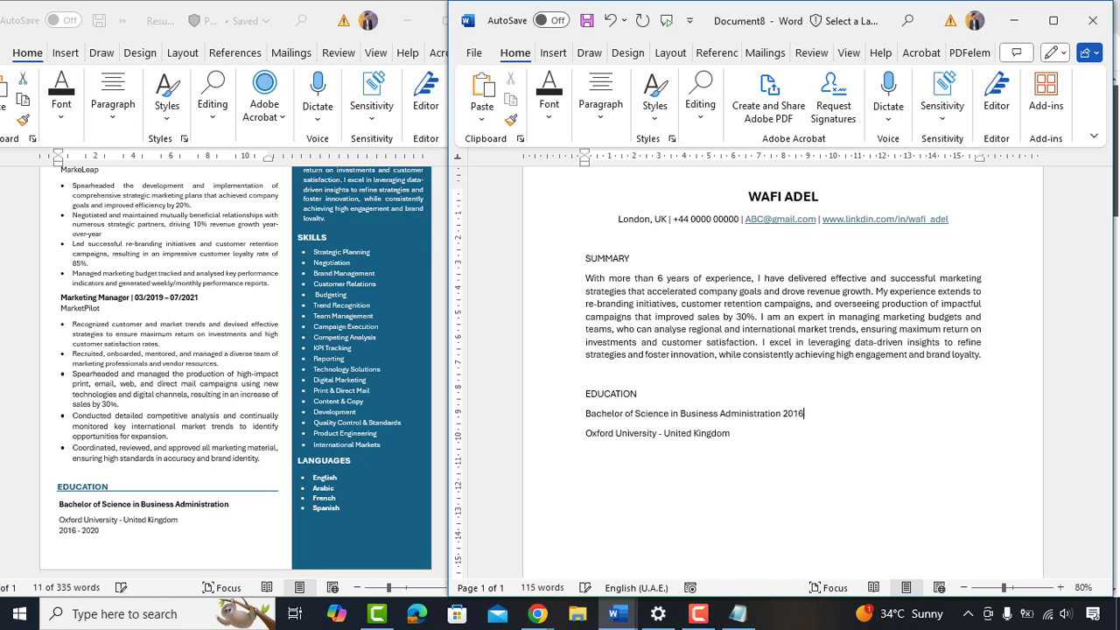
pyautogui.write('16 - 2020')
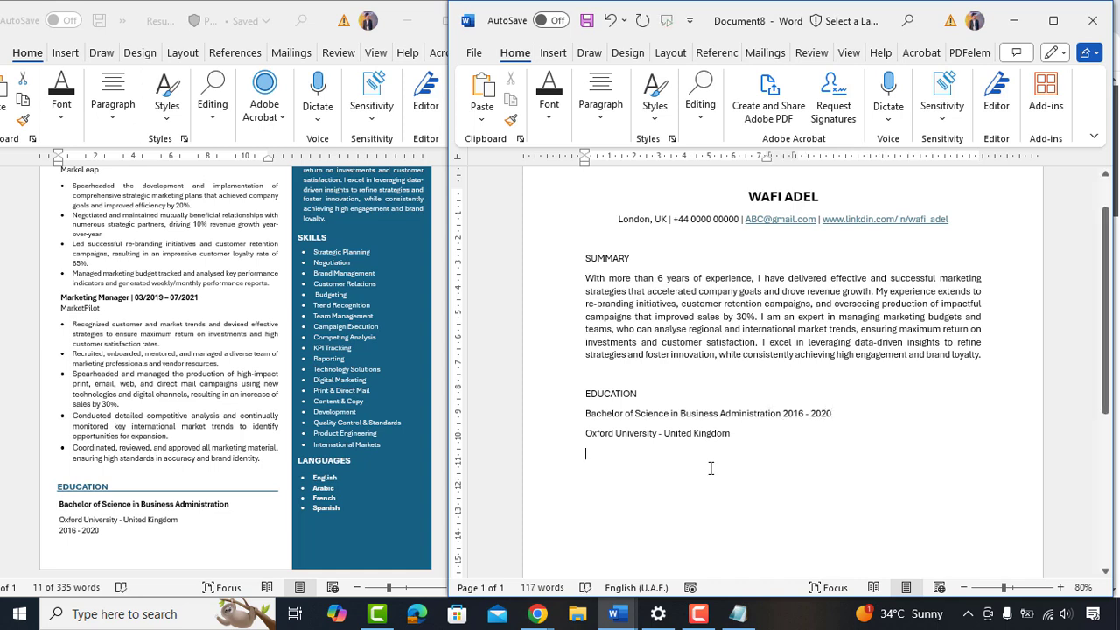
pyautogui.write('SKI')
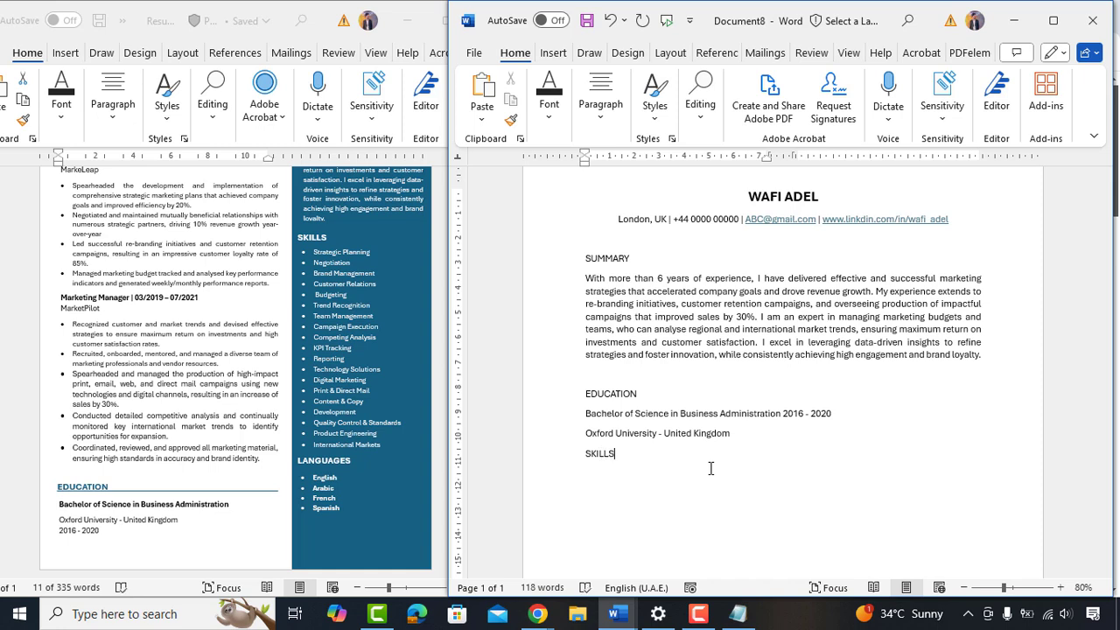
pyautogui.write('LLS')
# List Strategic Planning, Negotiation, Brand Management, Customer Relation, Budgeting, Trend Recognition, Team Management, Campaign Execution
pyautogui.press('Return')
pyautogui.press('Return')
pyautogui.scroll(-1, 768, 475)
pyautogui.write('St')
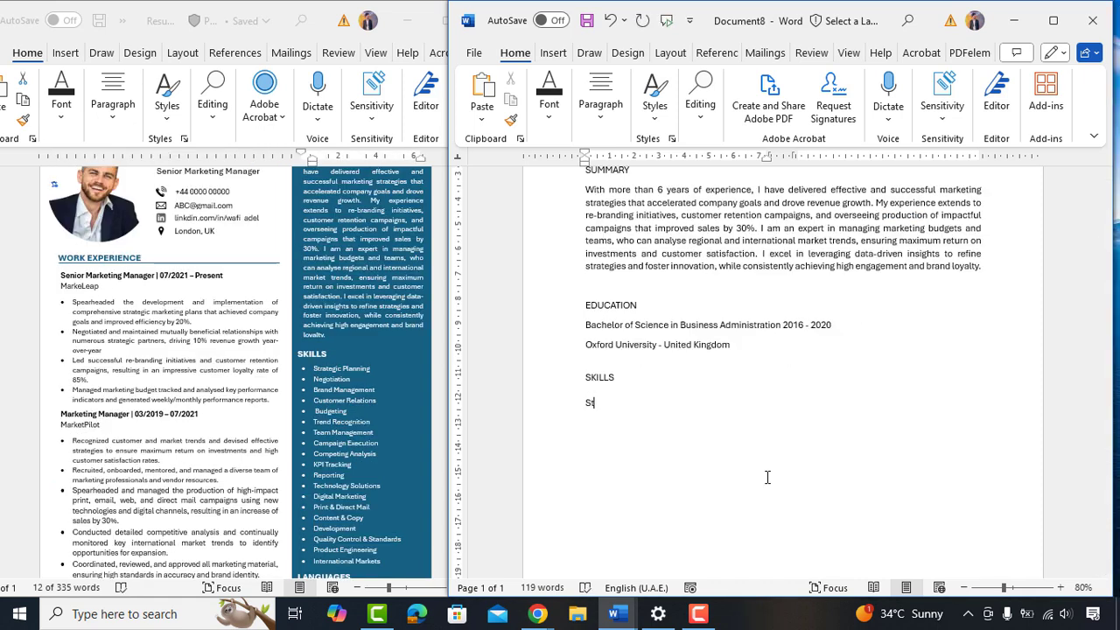
pyautogui.write('rategic Planning')
pyautogui.press('Return')
pyautogui.write('Negotiation')
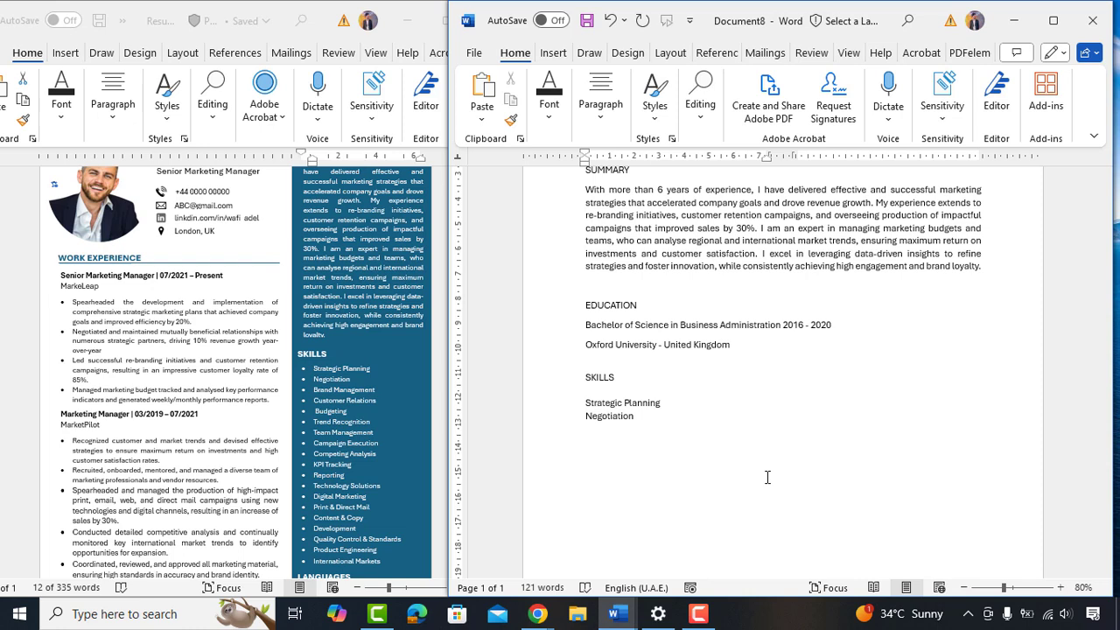
pyautogui.press('Return')
pyautogui.write('Brand Management')
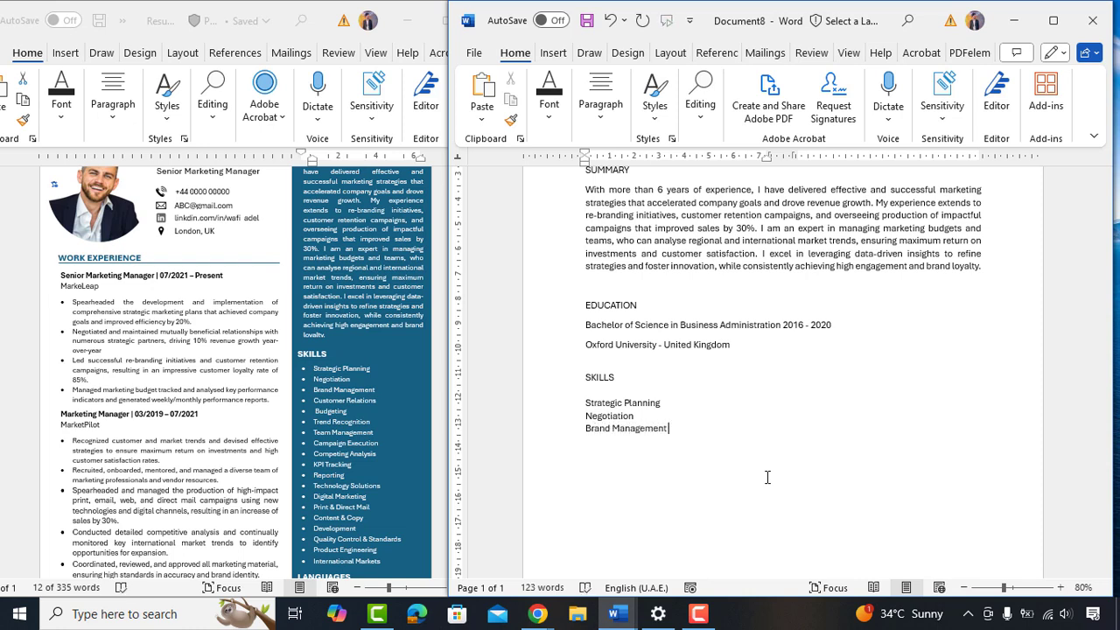
pyautogui.press('Return')
pyautogui.write('Customer Relation')
pyautogui.press('Return')
pyautogui.write('Budgeting')
pyautogui.press('Return')
pyautogui.write('Trend Recognition')
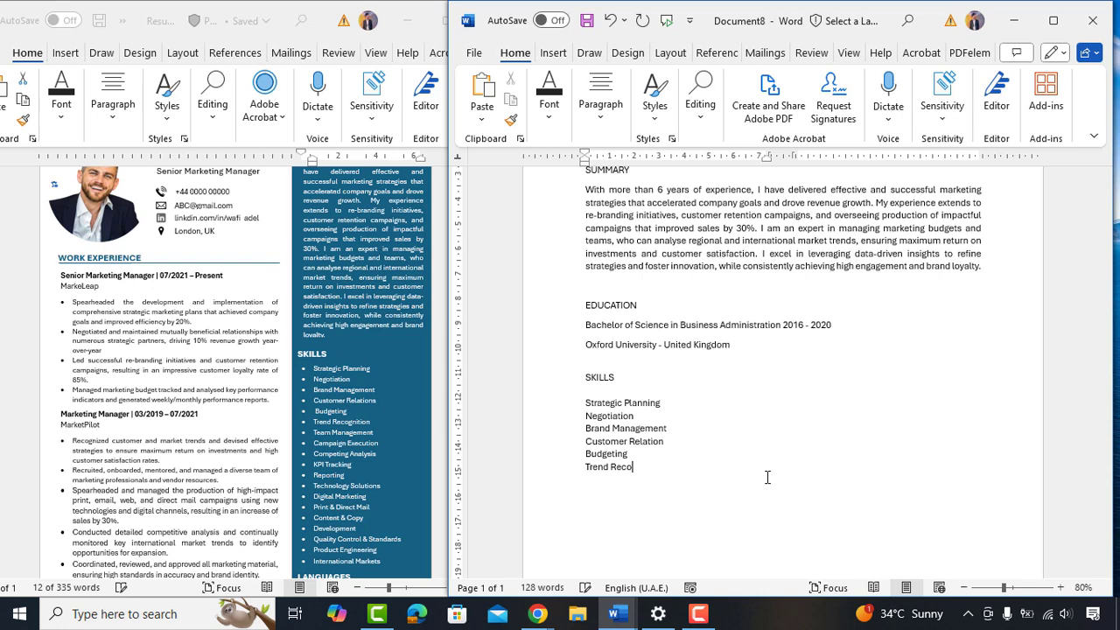
pyautogui.press('Return')
pyautogui.write('Team Management')
pyautogui.press('Return')
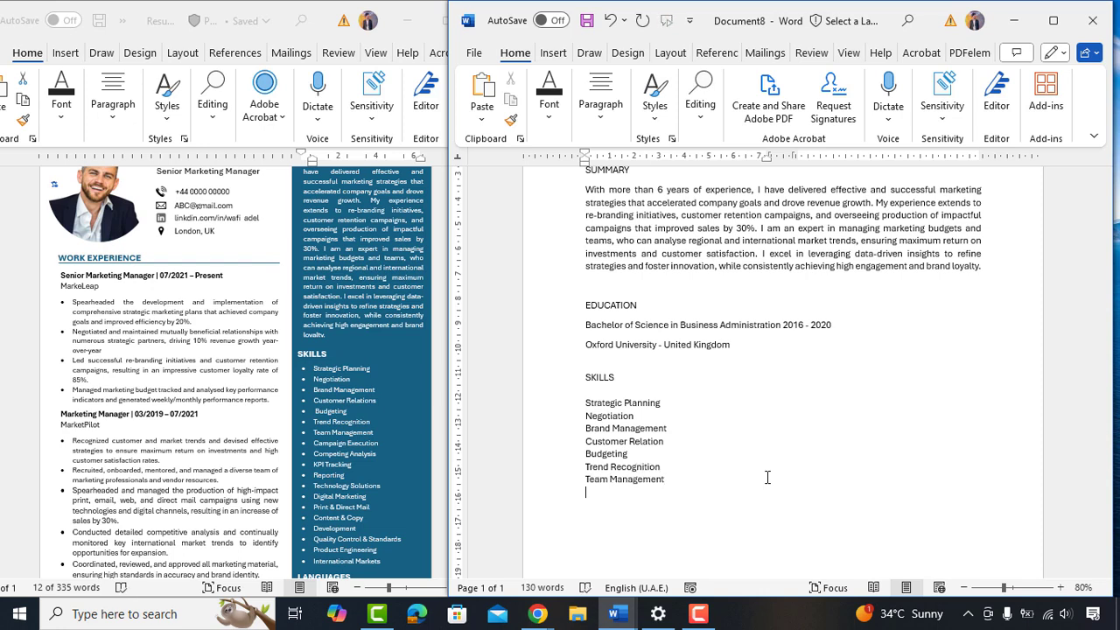
pyautogui.write('Campaign Execution')
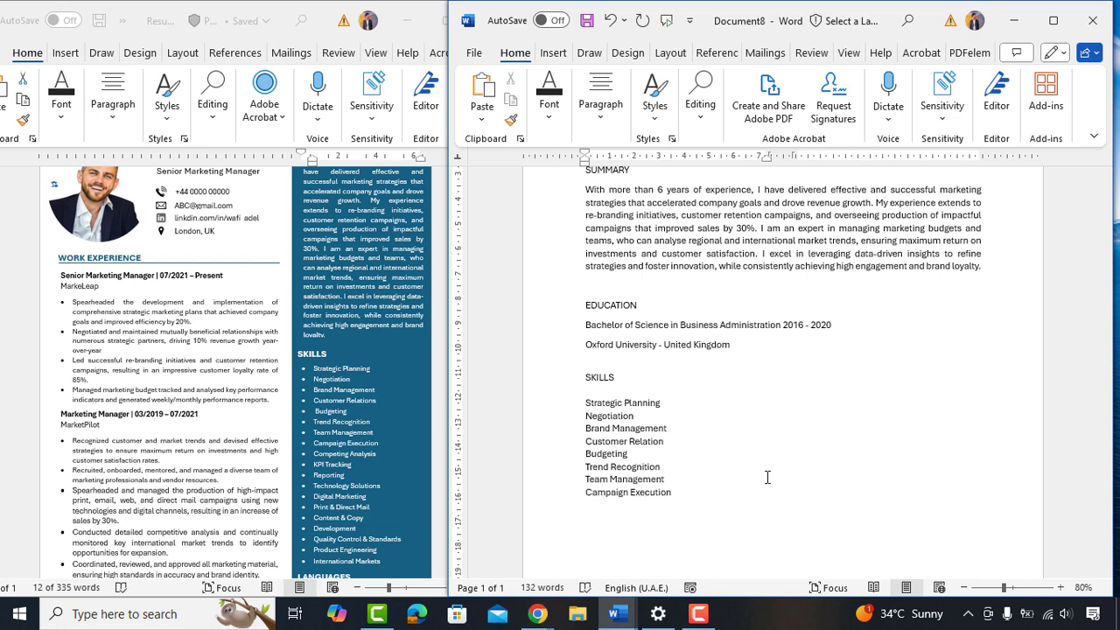
# Set the selected skills list to Two columns, four skills per column
pyautogui.click(670, 52)
pyautogui.moveTo(585, 403); pyautogui.dragTo(674, 494)
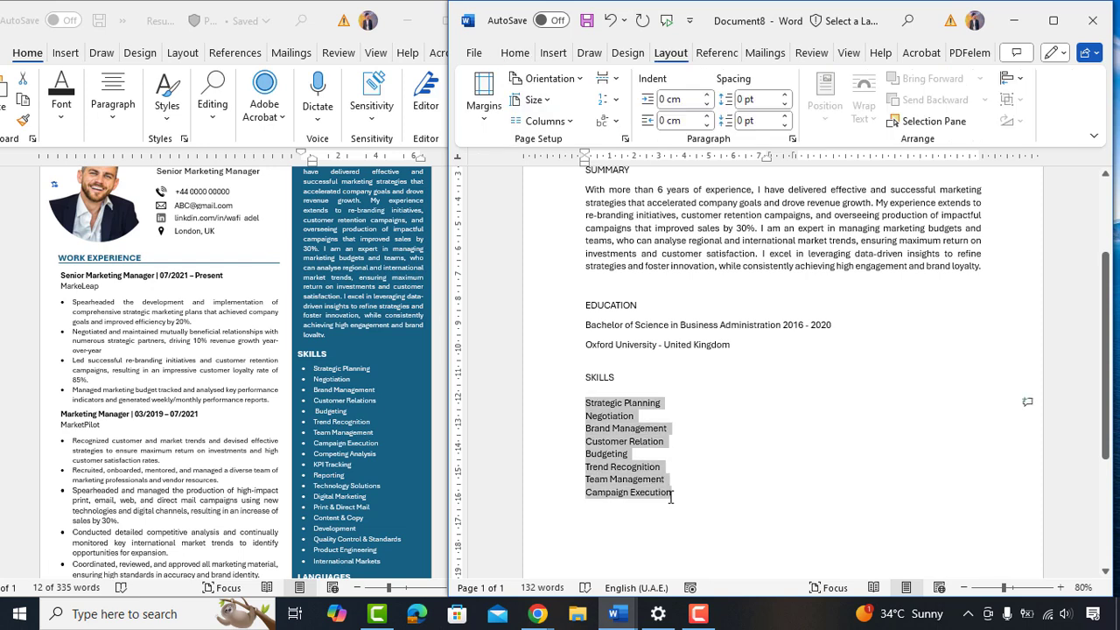
pyautogui.click(543, 120)
pyautogui.click(573, 160)
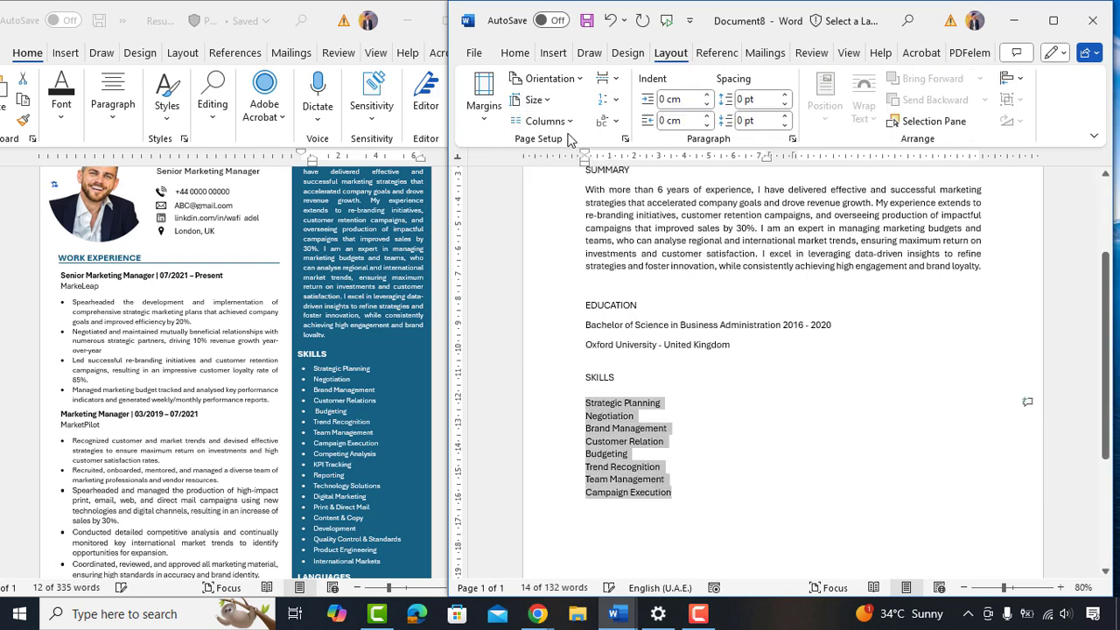
pyautogui.click(543, 121)
pyautogui.click(565, 190)
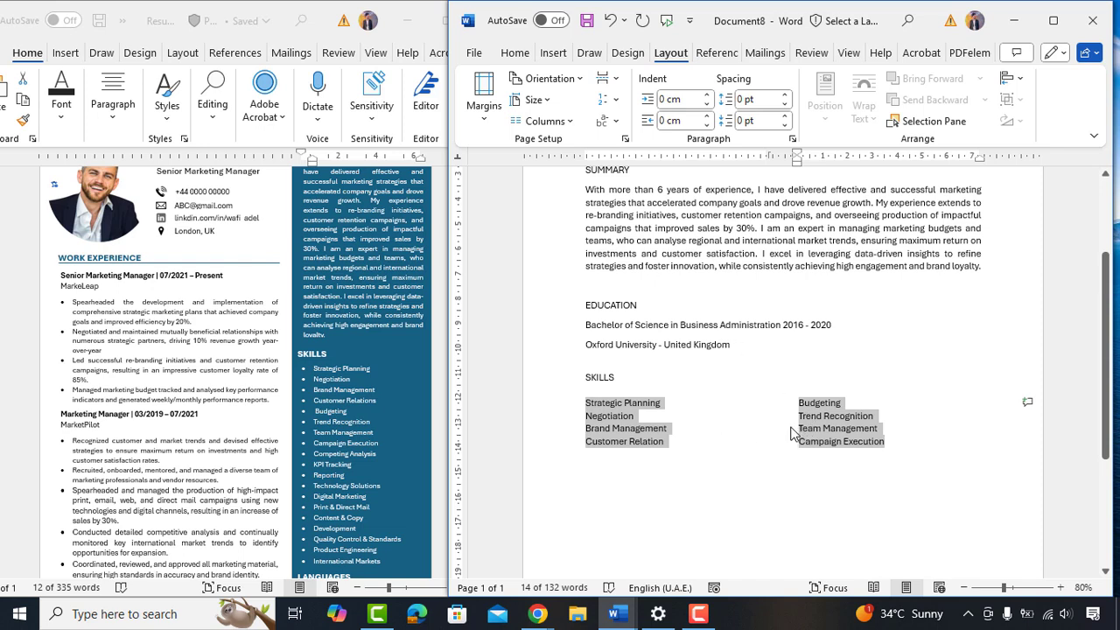
# Give all eight skills in both SKILLS columns filled round bullets from the Bullet Library
pyautogui.click(515, 53)
pyautogui.click(551, 128)
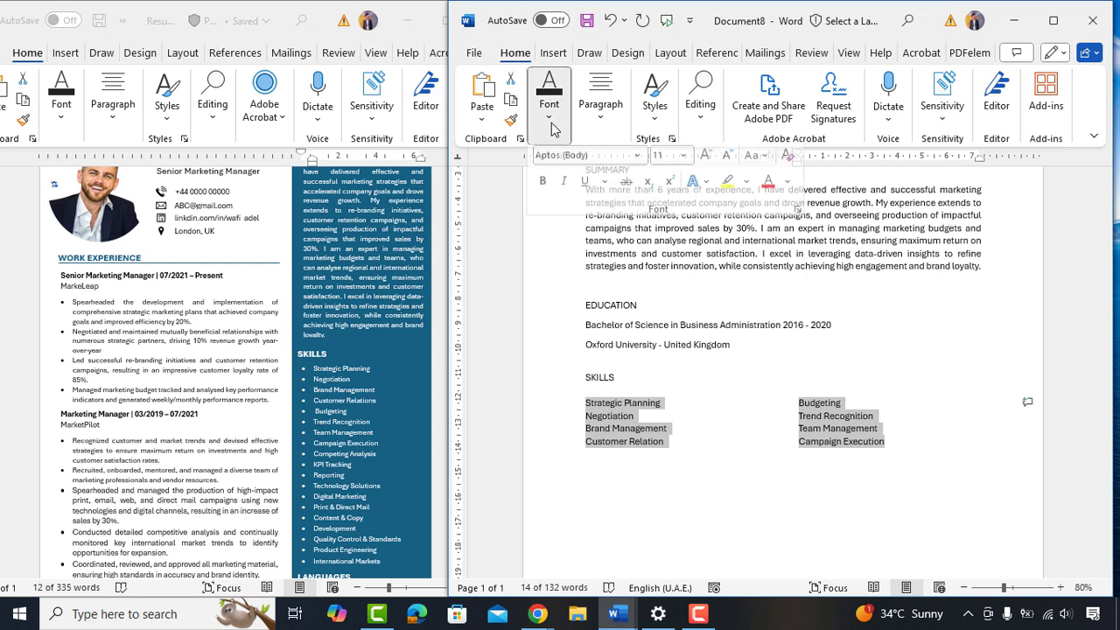
pyautogui.click(551, 128)
pyautogui.click(598, 118)
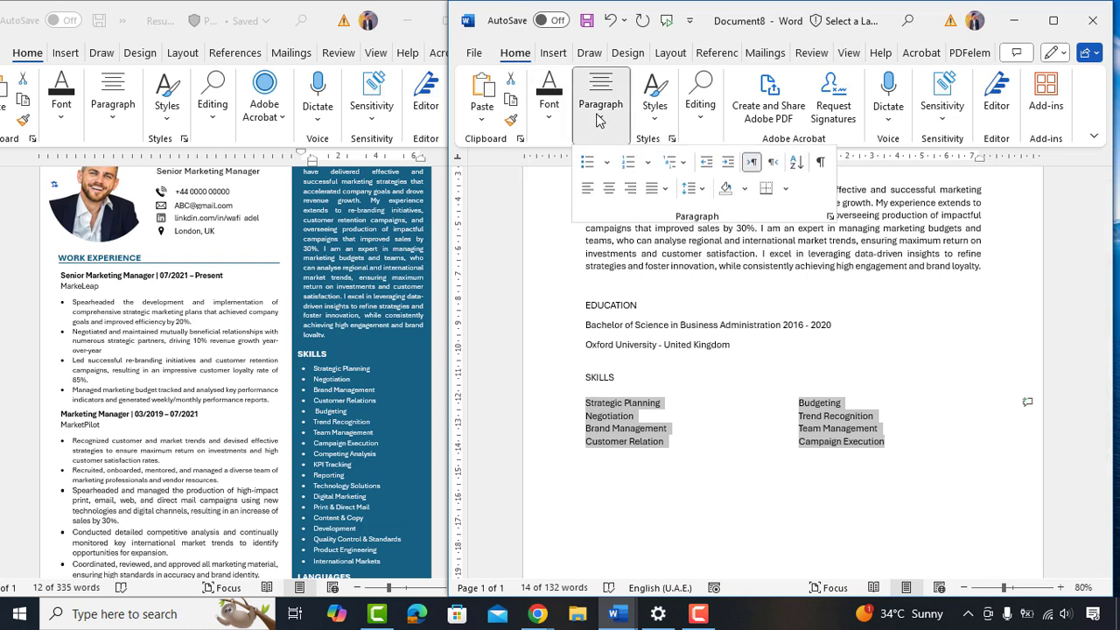
pyautogui.click(606, 163)
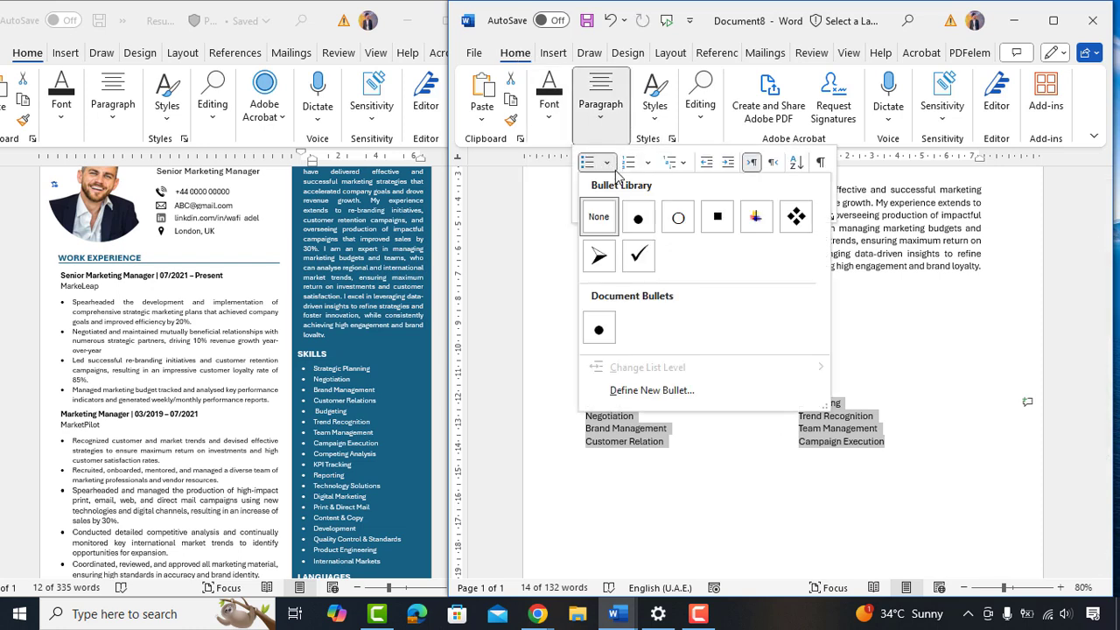
pyautogui.click(645, 226)
pyautogui.click(903, 468)
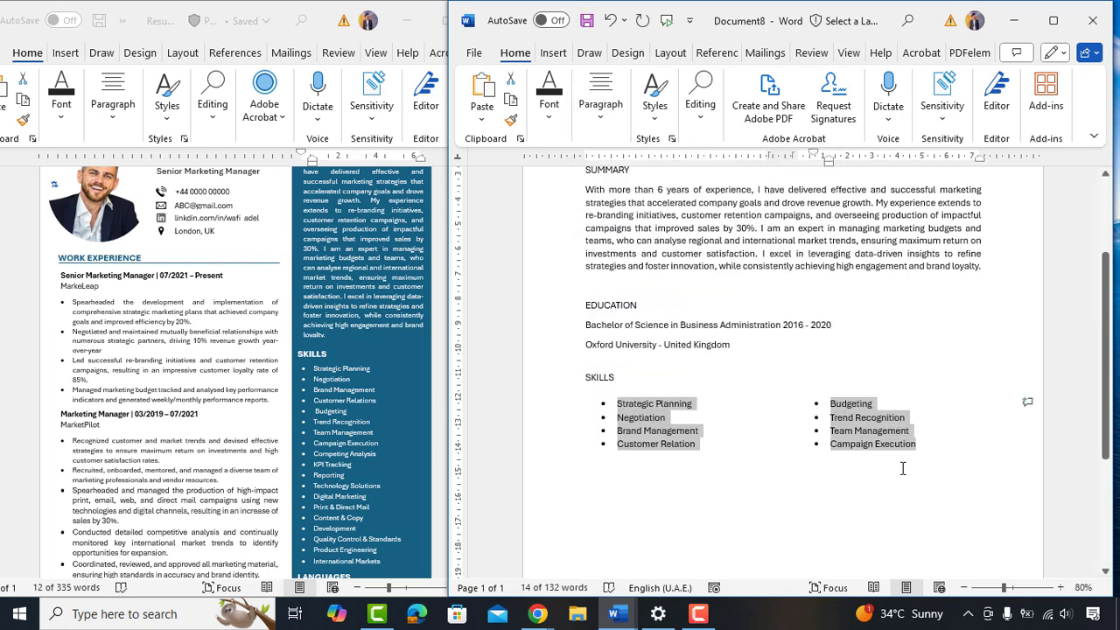
pyautogui.click(904, 475)
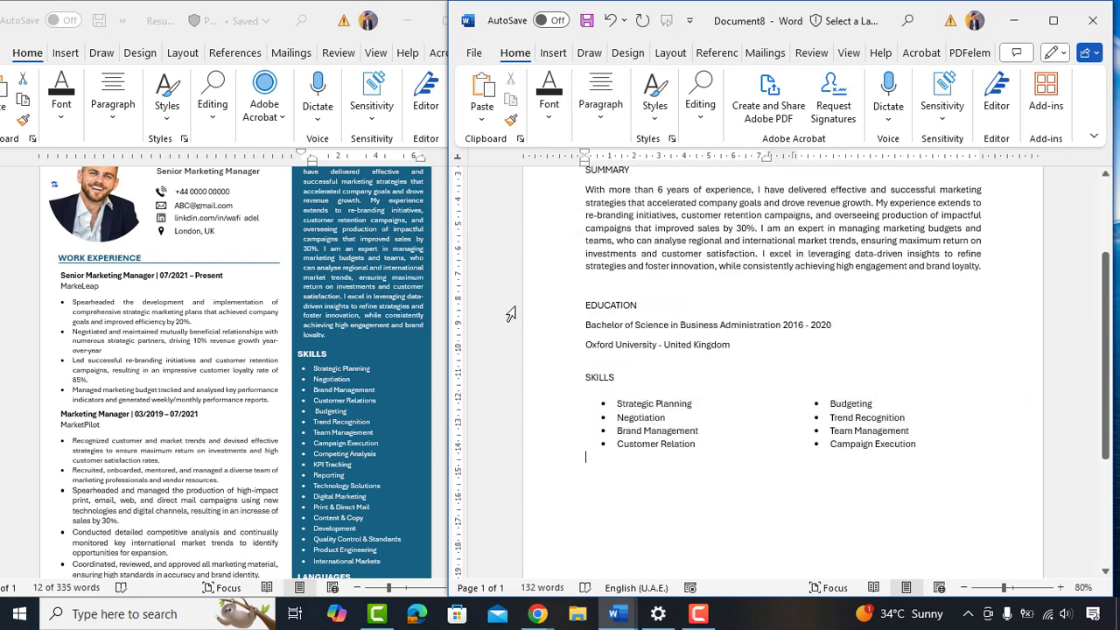
# Add a WORK EXPERIENCE heading with the Senior Marketing Manager, MarkeLeap job header pasted from the template
pyautogui.press('Return')
pyautogui.write('WORK EX')
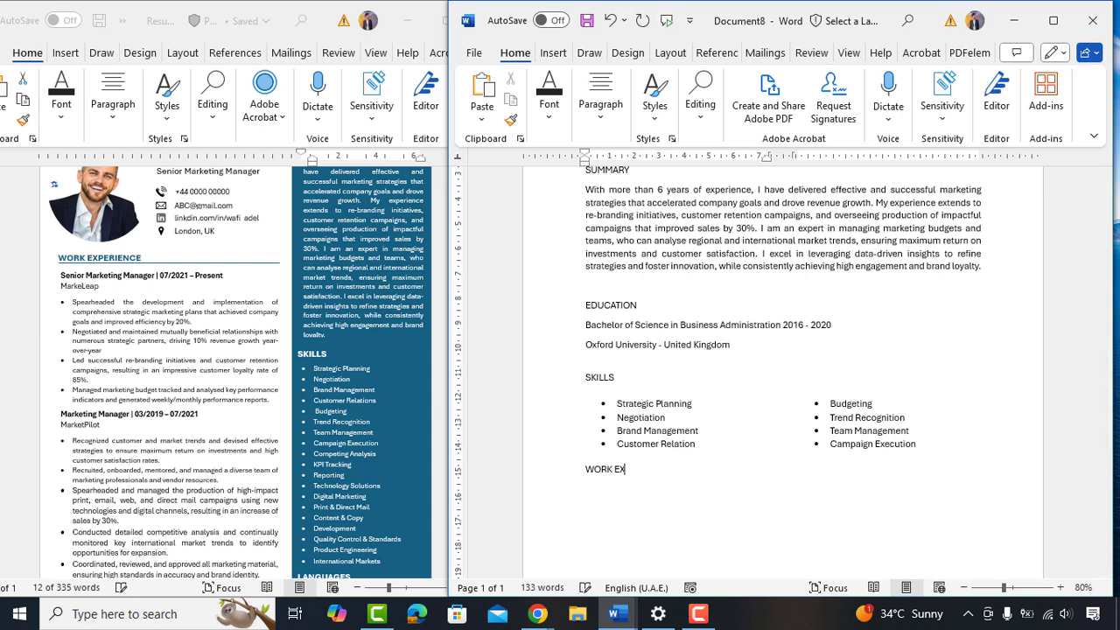
pyautogui.write('PERIENCE')
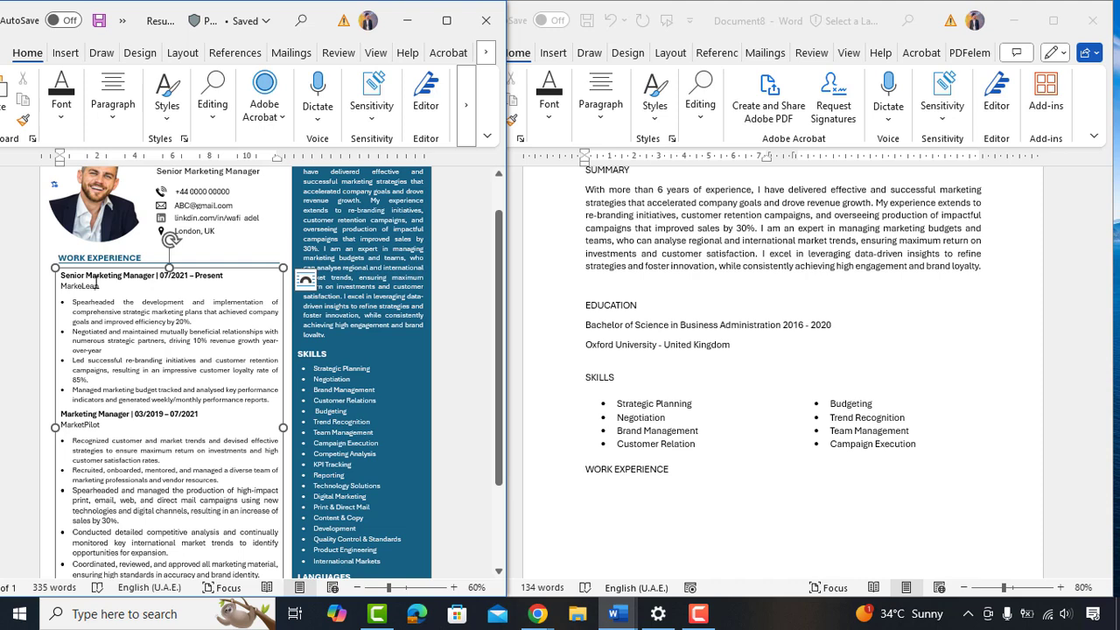
pyautogui.click(61, 275)
pyautogui.click(622, 489)
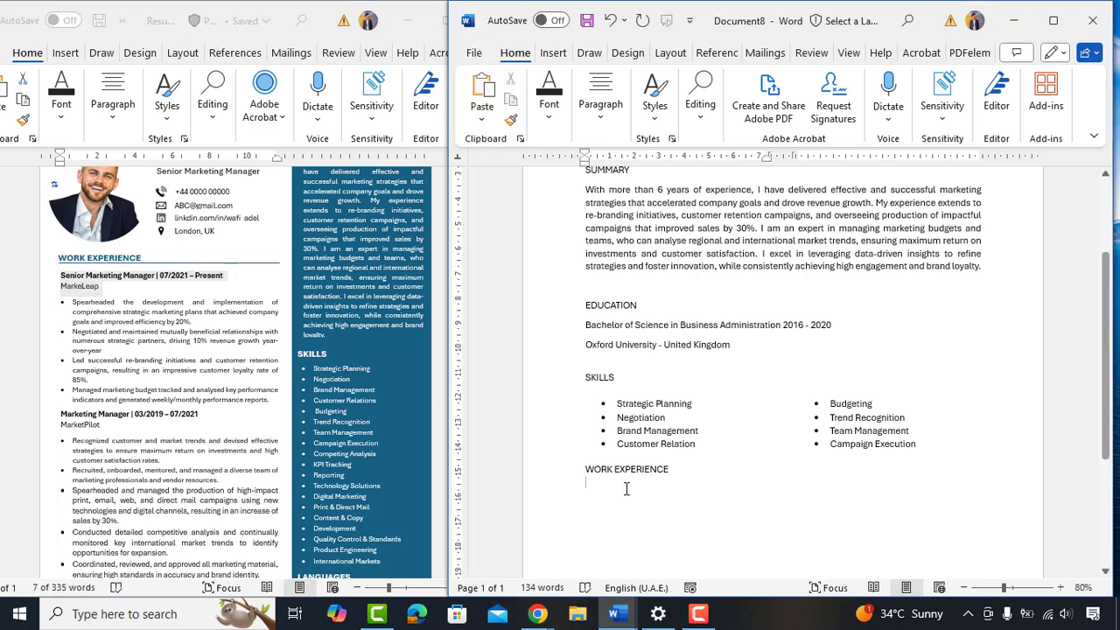
pyautogui.write('Senior Marketing Manager | 07/2021 – Present MarkeLeap')
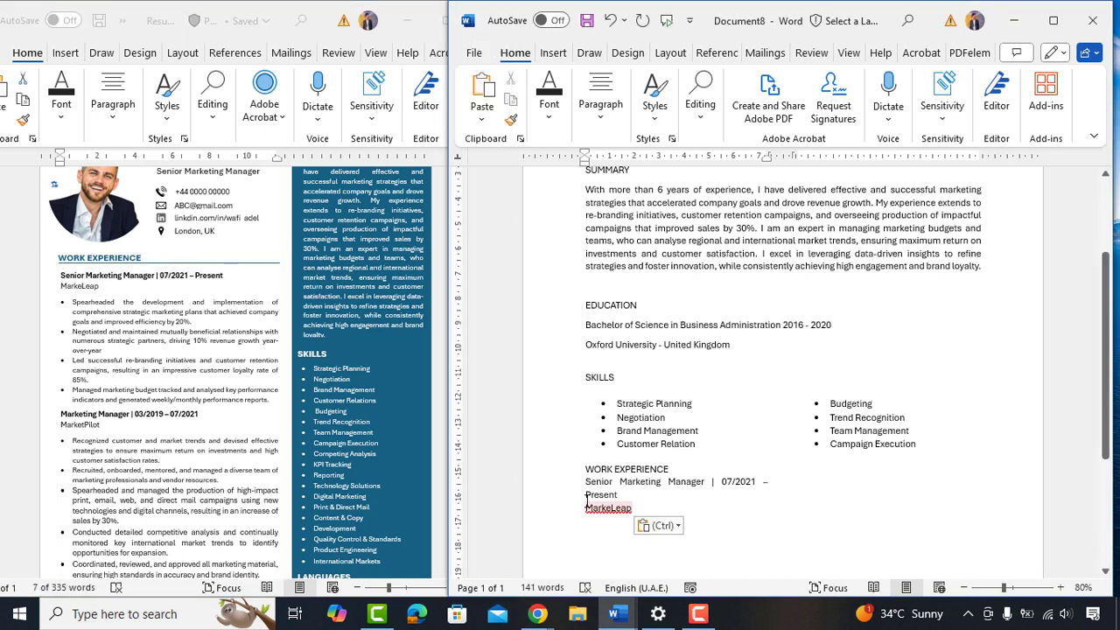
pyautogui.click(587, 498)
pyautogui.press('BackSpace')
pyautogui.press('BackSpace')
pyautogui.press('BackSpace')
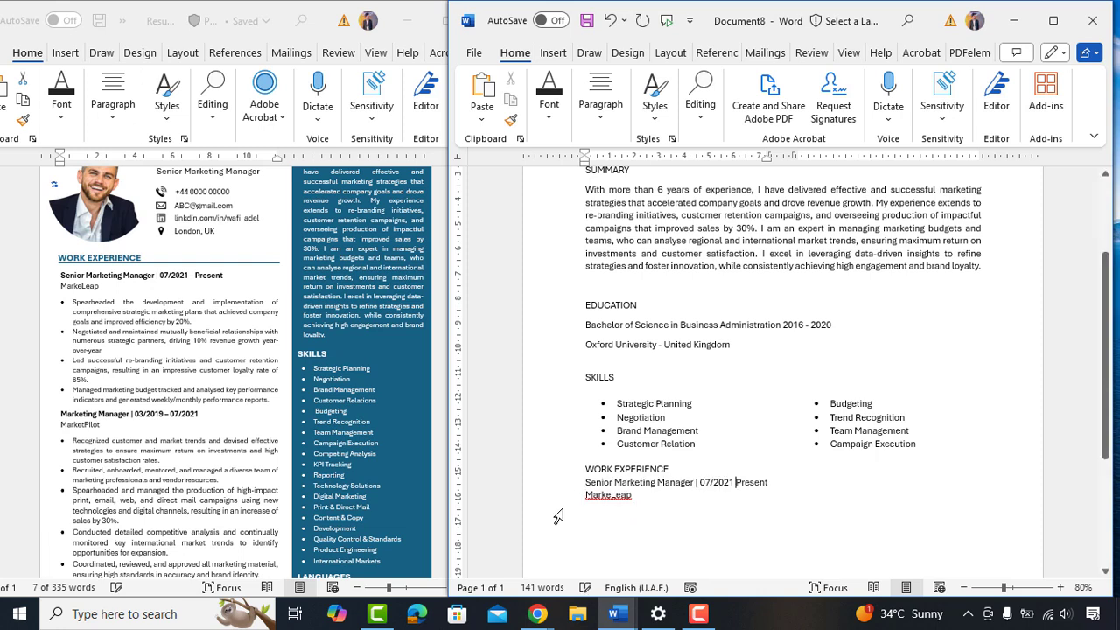
pyautogui.click(613, 500)
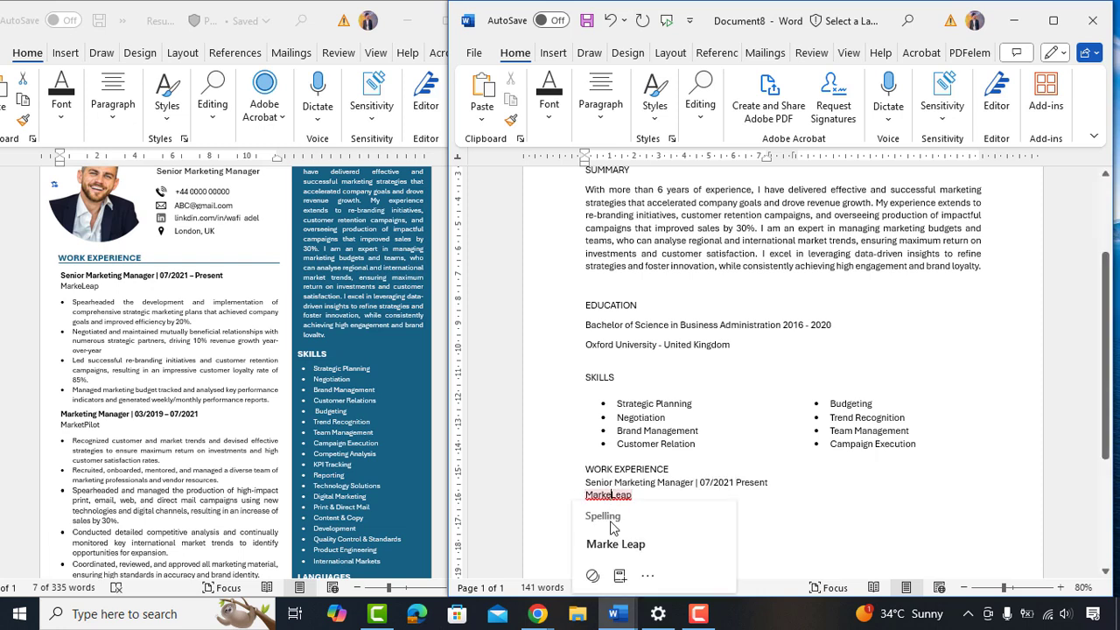
pyautogui.click(593, 577)
# Copy the first job's four achievement bullets from the template and paste them below MarkeLeap
pyautogui.click(77, 300)
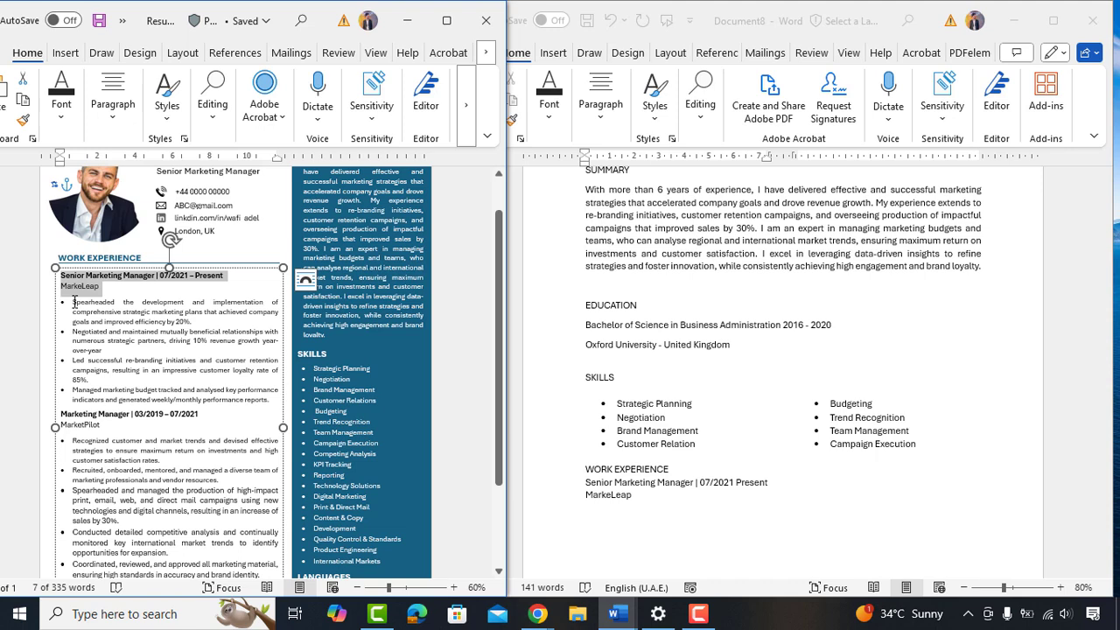
pyautogui.moveTo(73, 302); pyautogui.dragTo(273, 401)
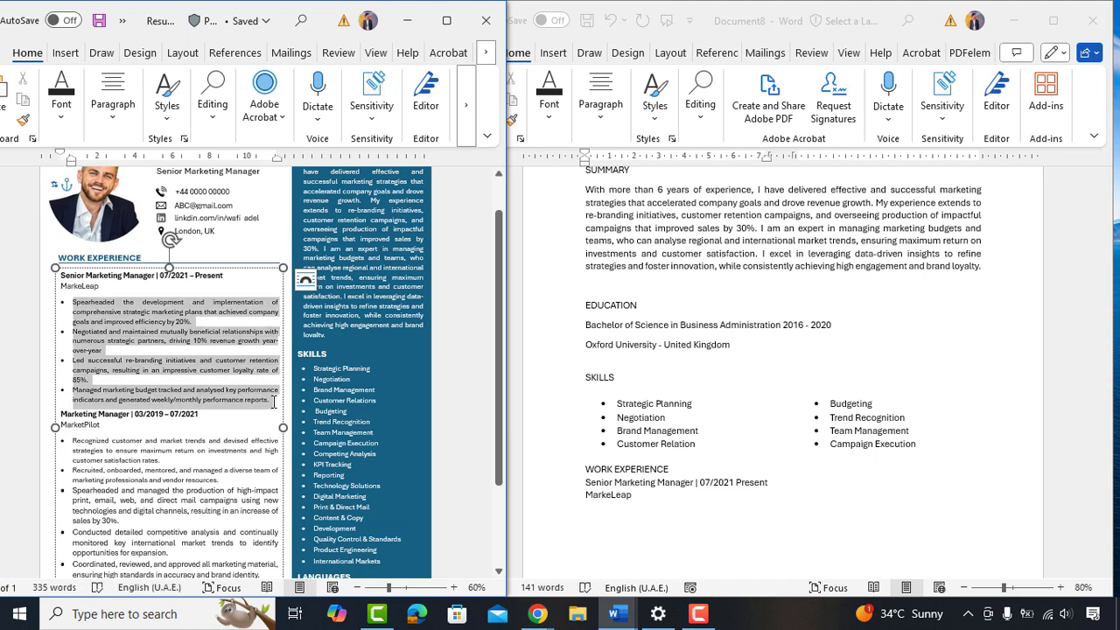
pyautogui.hotkey('ctrl', 'c')
pyautogui.click(607, 502)
pyautogui.hotkey('ctrl', 'v')
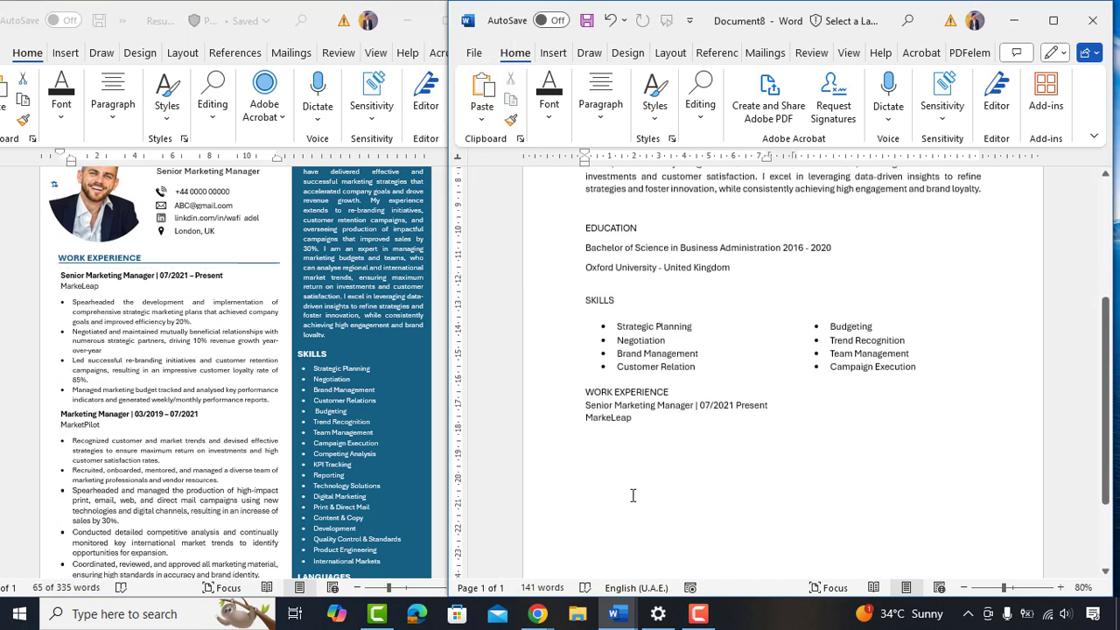
pyautogui.press('ctrl')
pyautogui.click(646, 407)
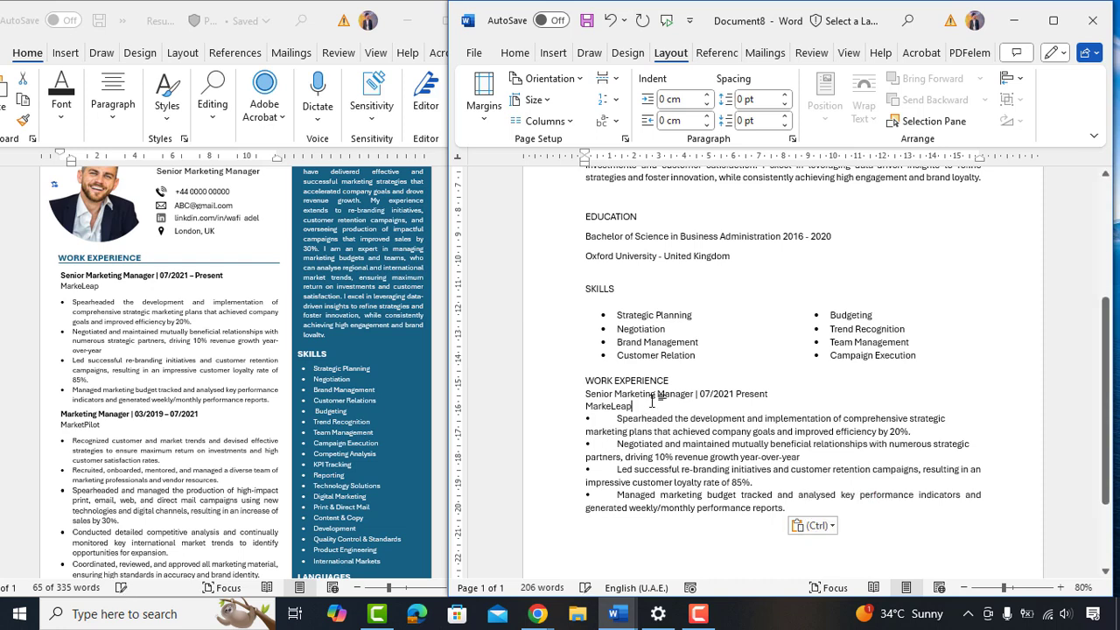
# Strip the pasted bullet characters and tabs from the four achievement lines
pyautogui.press('Return')
pyautogui.click(617, 431)
pyautogui.press('BackSpace')
pyautogui.press('BackSpace')
pyautogui.click(618, 456)
pyautogui.press('BackSpace')
pyautogui.press('BackSpace')
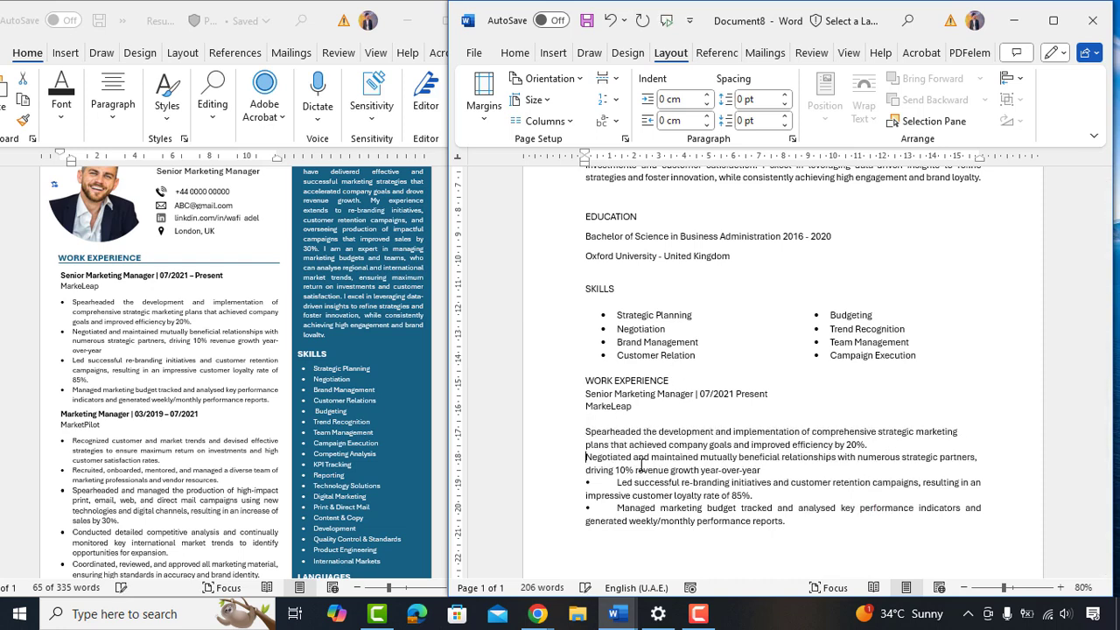
pyautogui.click(617, 483)
pyautogui.press('BackSpace')
pyautogui.press('BackSpace')
pyautogui.press('BackSpace')
pyautogui.press('BackSpace')
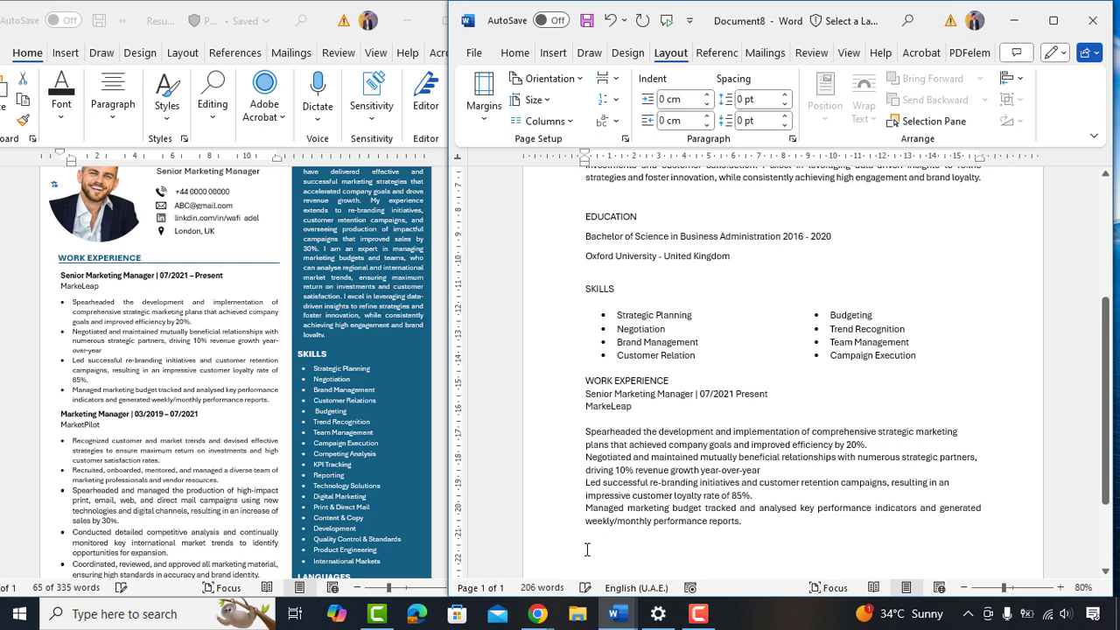
pyautogui.moveTo(586, 431); pyautogui.dragTo(743, 521)
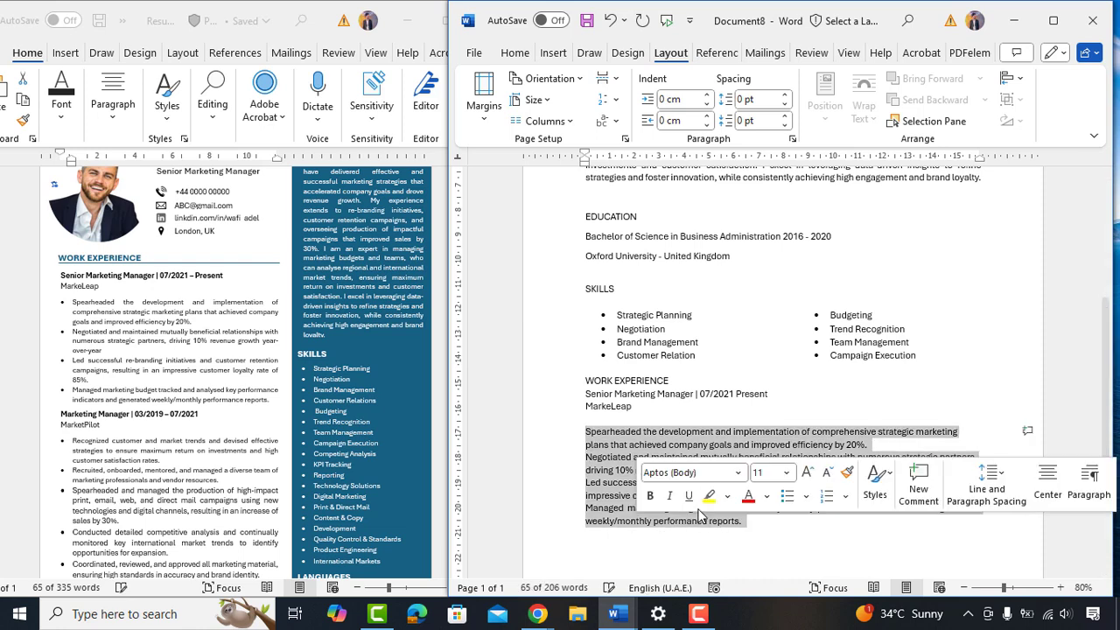
# Bullet the four MarkeLeap achievement paragraphs
pyautogui.click(515, 53)
pyautogui.click(604, 109)
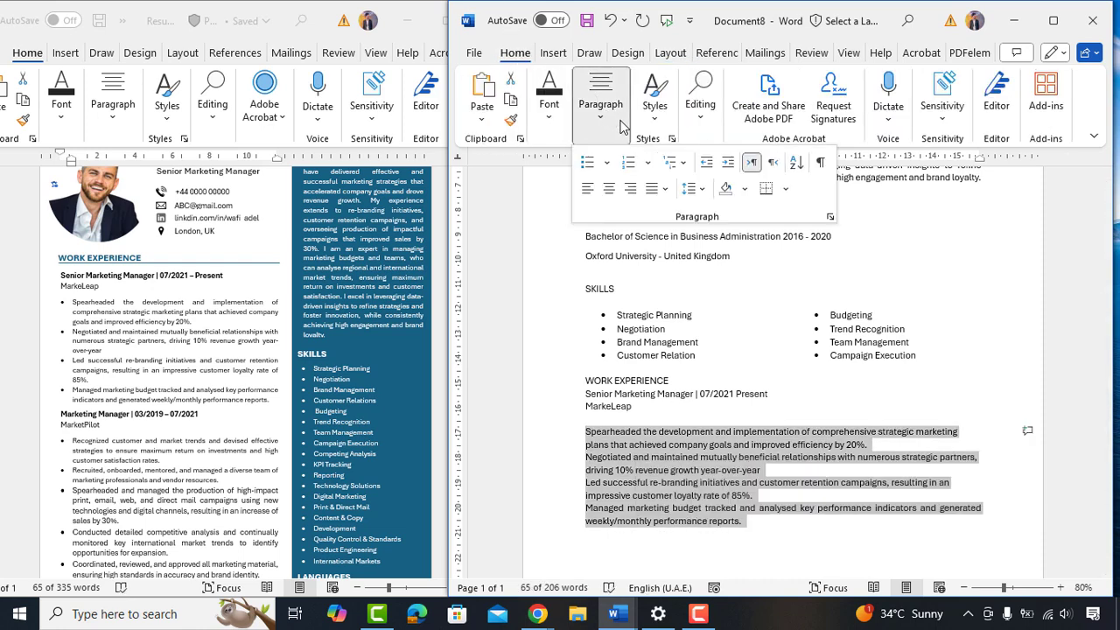
pyautogui.click(606, 163)
pyautogui.click(604, 222)
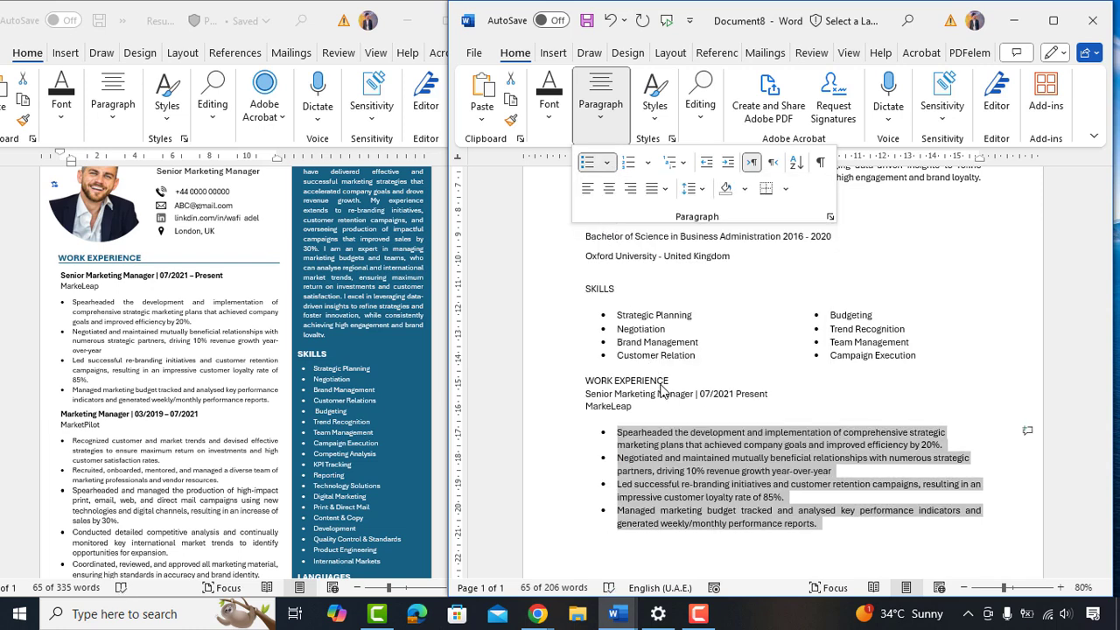
pyautogui.scroll(-3, 661, 385)
pyautogui.scroll(4, 662, 383)
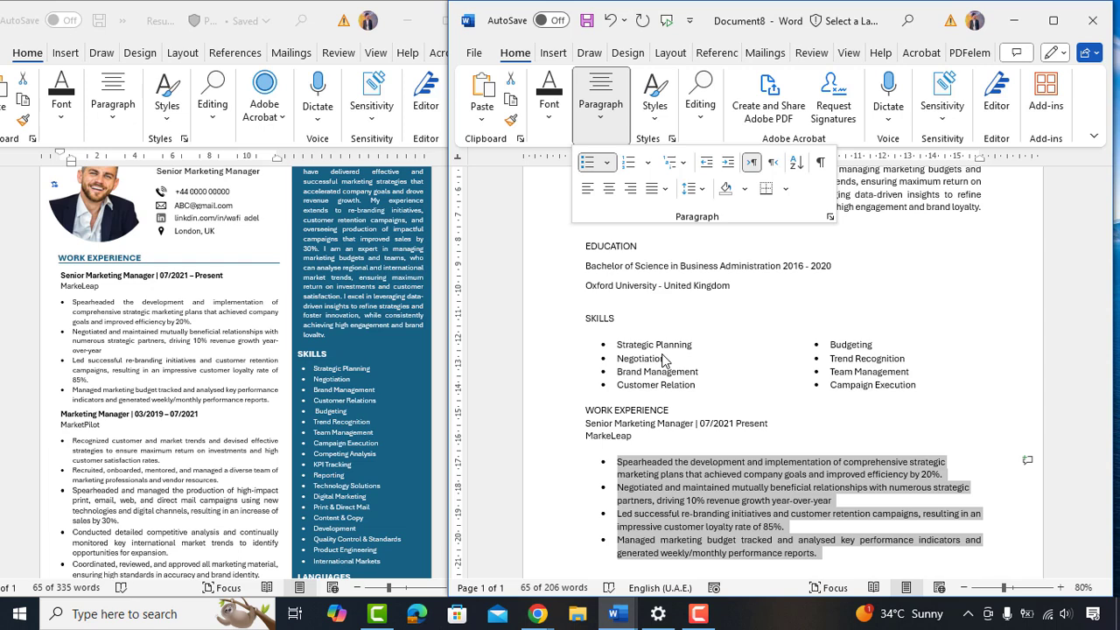
# Justify the four achievement paragraphs and set their line spacing to 1.5
pyautogui.click(665, 189)
pyautogui.click(665, 189)
pyautogui.click(703, 190)
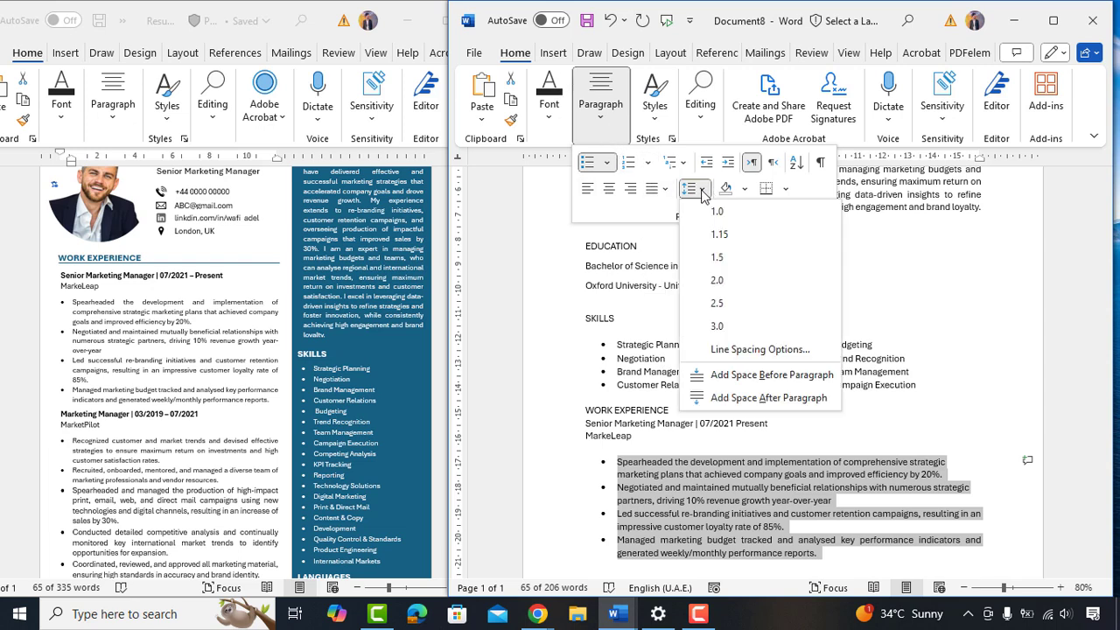
pyautogui.click(719, 234)
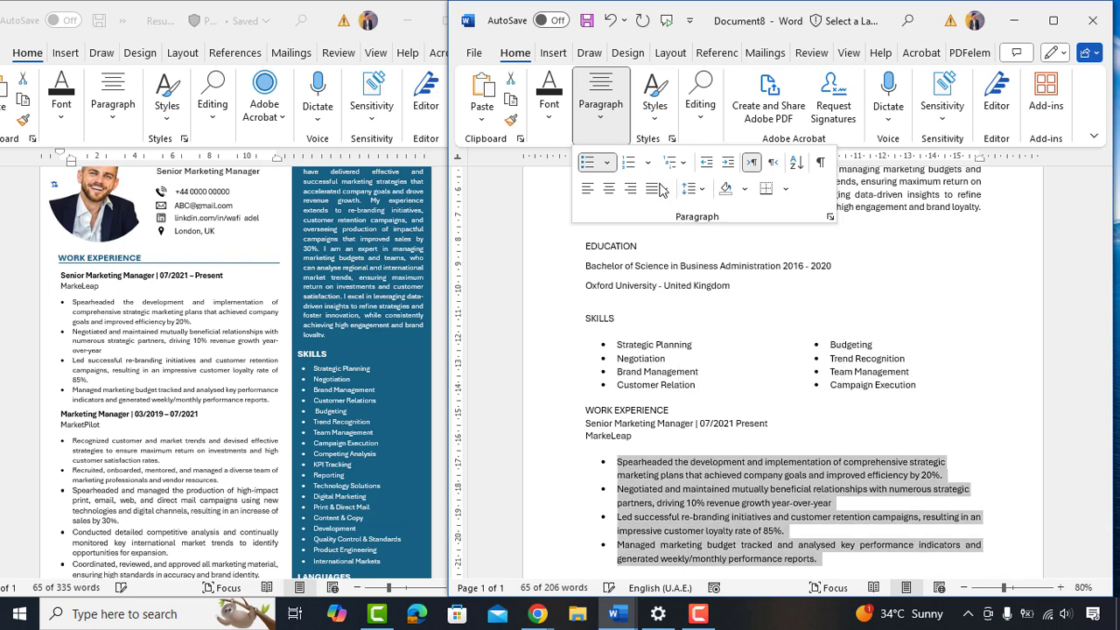
pyautogui.click(665, 189)
pyautogui.click(678, 212)
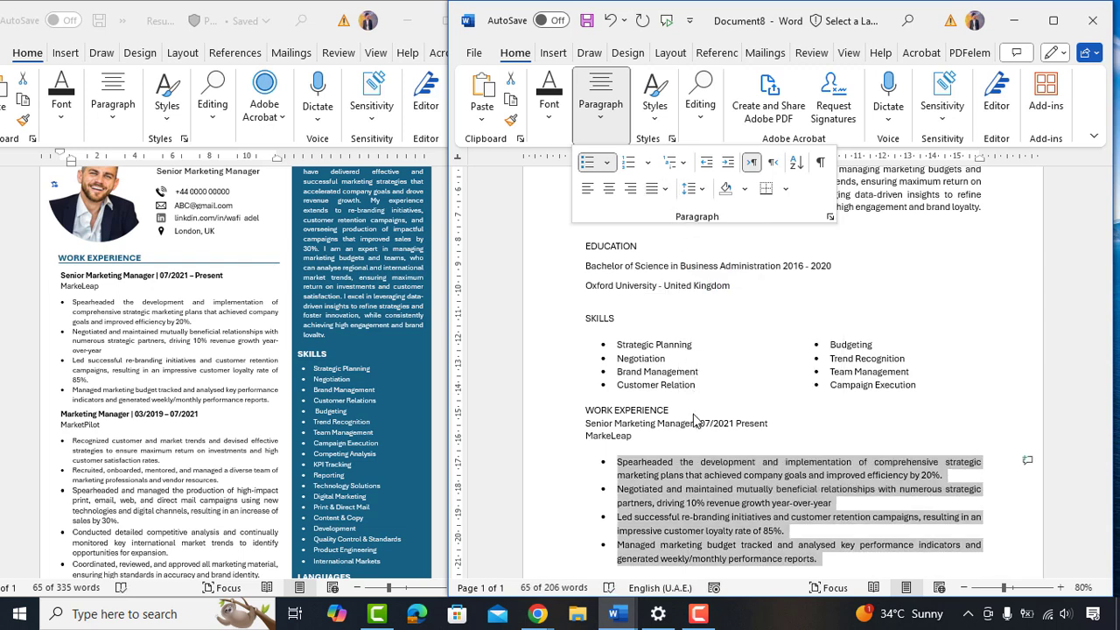
pyautogui.click(696, 189)
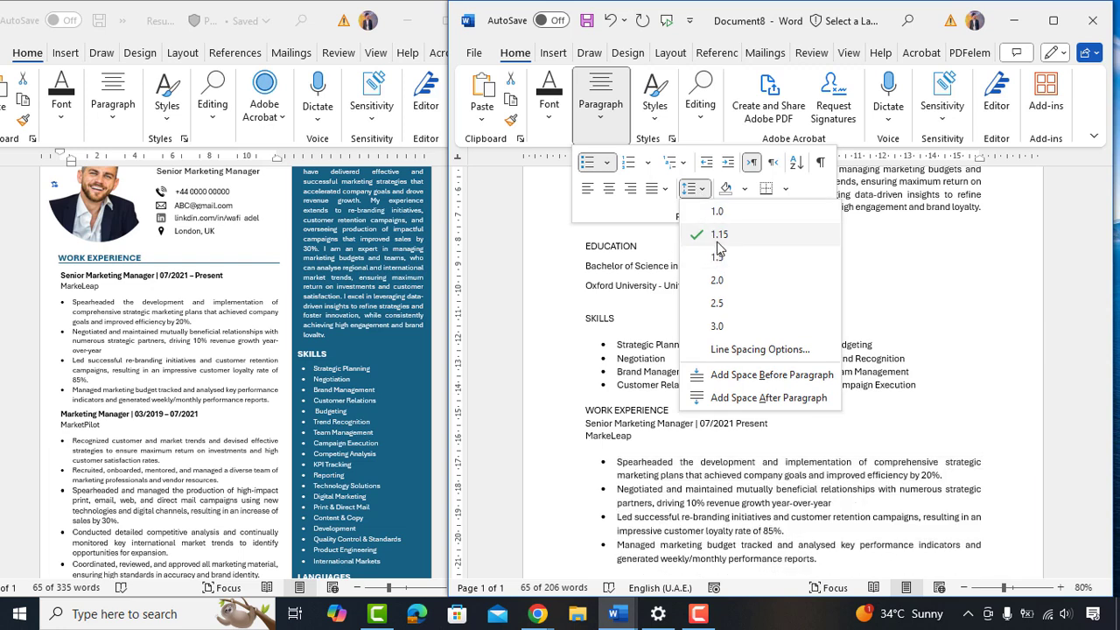
pyautogui.click(717, 256)
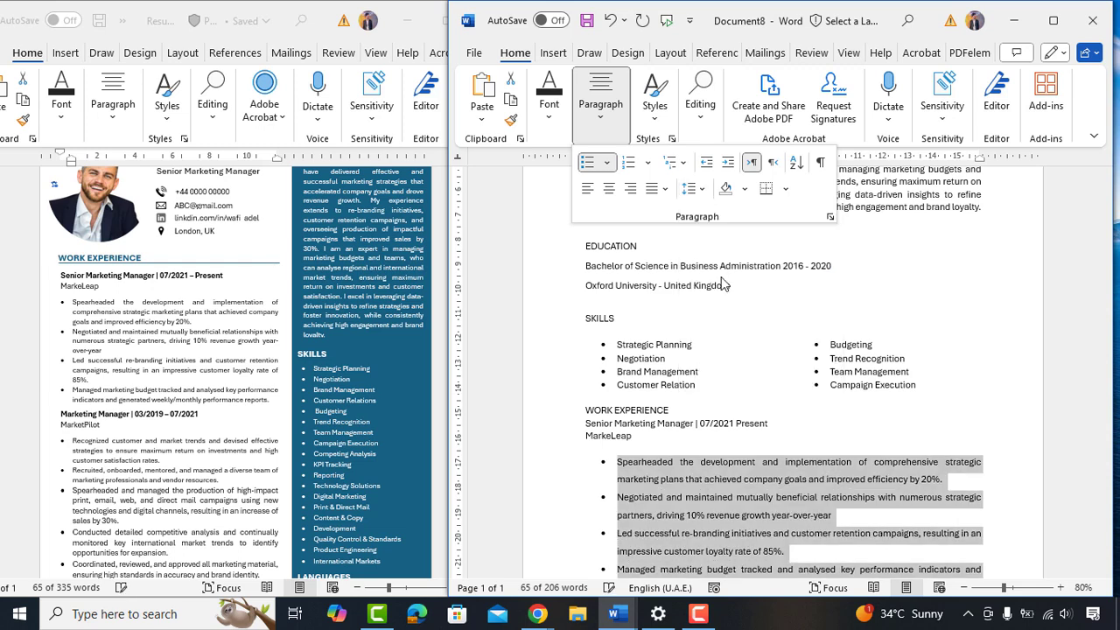
pyautogui.scroll(-5, 704, 338)
pyautogui.click(708, 360)
pyautogui.scroll(-2, 683, 402)
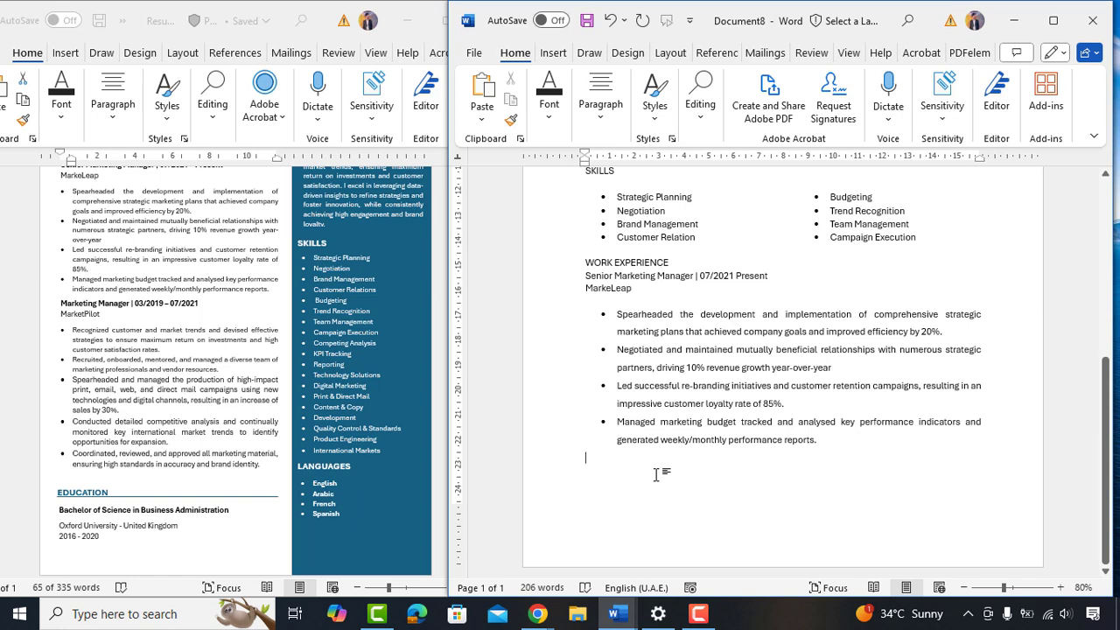
# Type the LANGUAGES heading and list English, Arabic, French and Spanish in two columns
pyautogui.write('LANGUA')
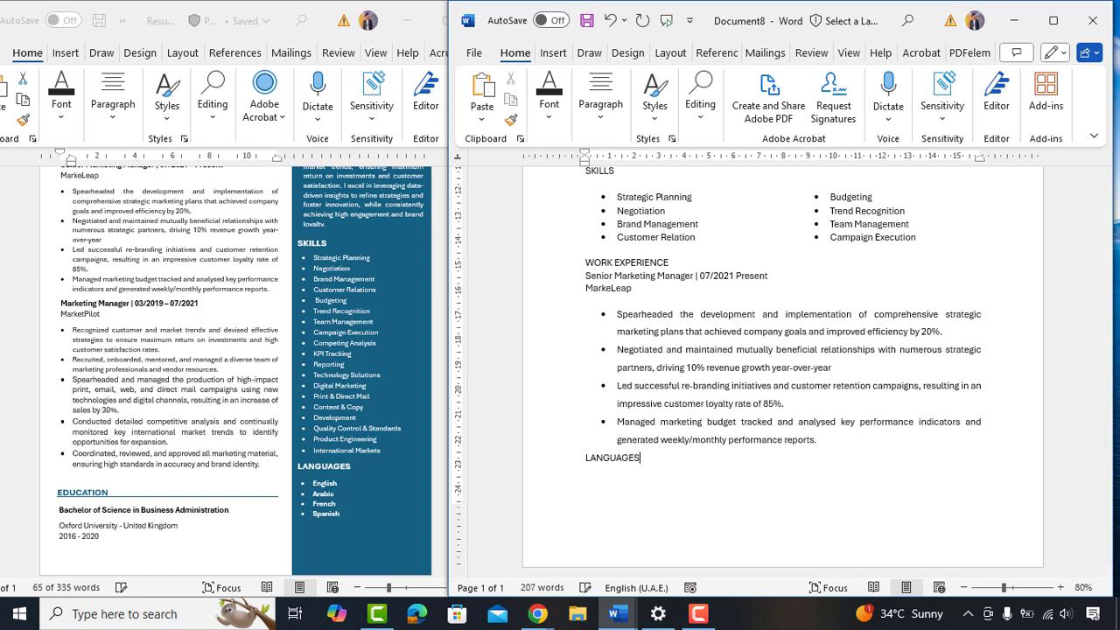
pyautogui.write('GES')
pyautogui.press('Return')
pyautogui.write('English')
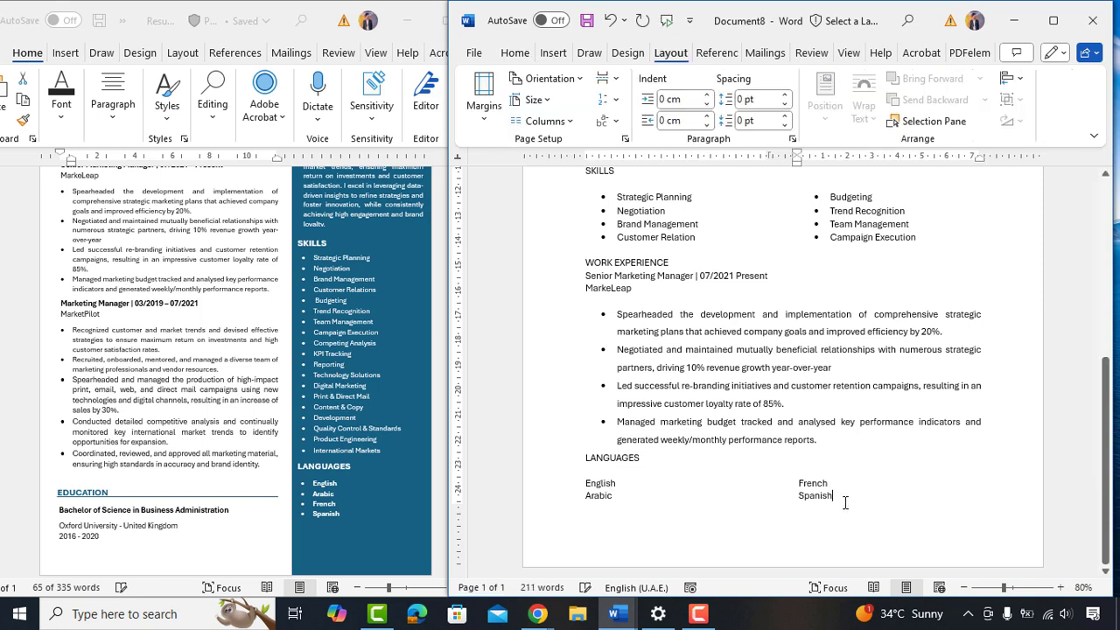
pyautogui.moveTo(842, 499); pyautogui.dragTo(575, 483)
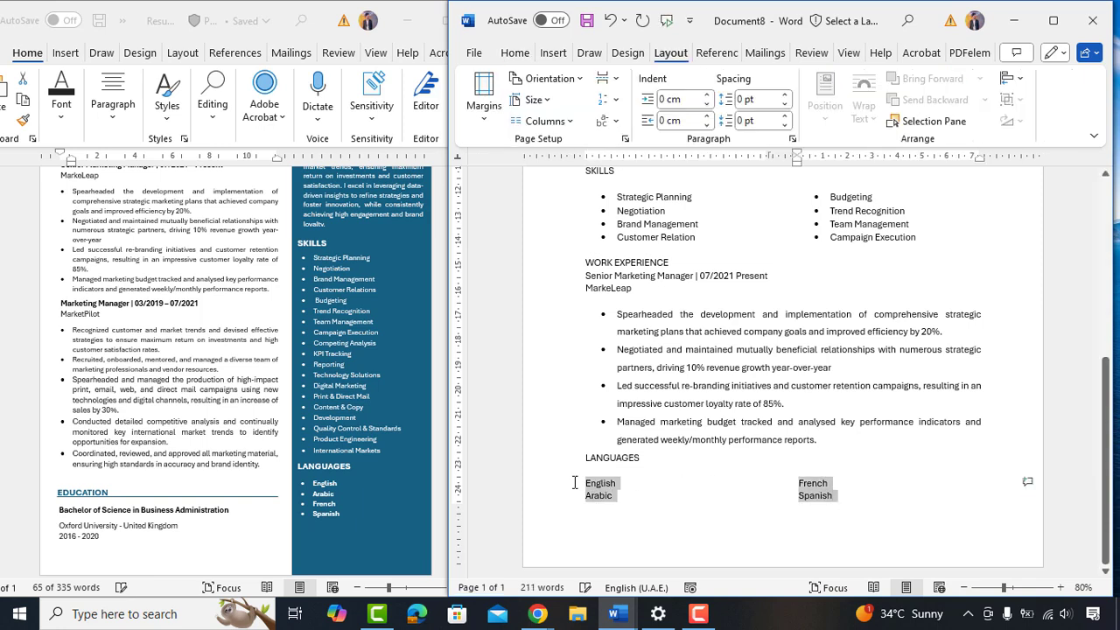
# Apply bullets to the English, Arabic, French and Spanish lines
pyautogui.click(518, 52)
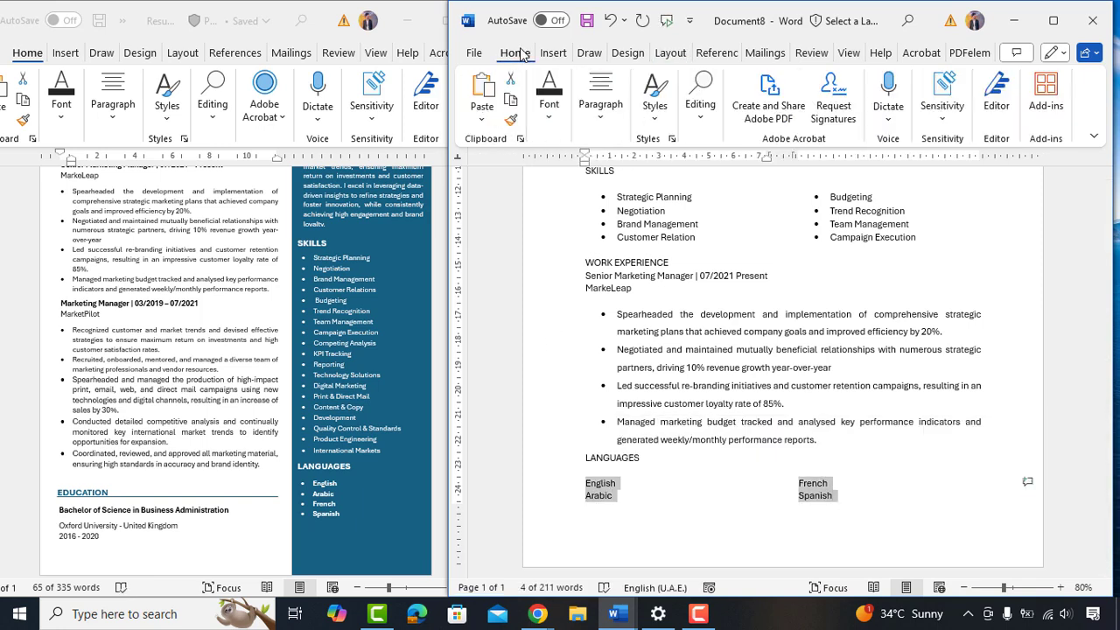
pyautogui.click(600, 98)
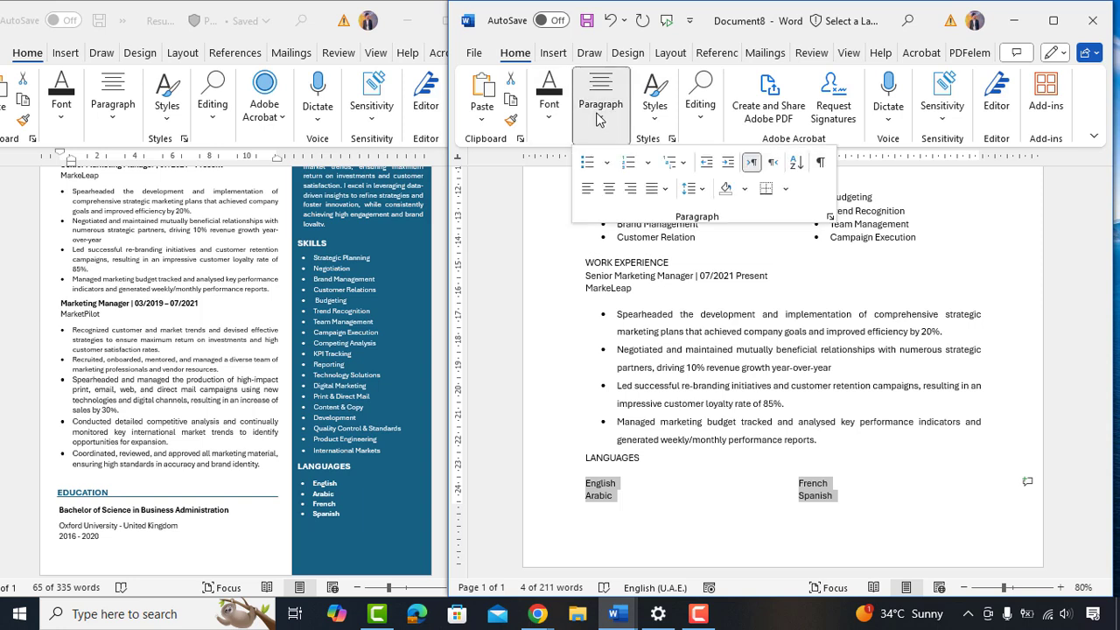
pyautogui.click(610, 163)
pyautogui.click(597, 221)
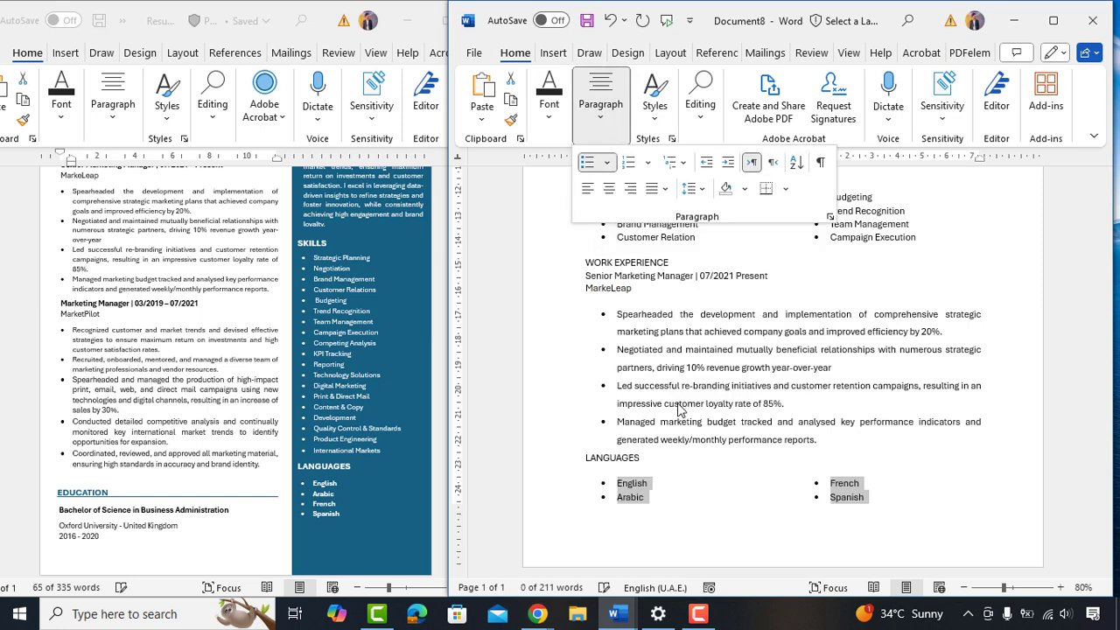
pyautogui.scroll(8, 722, 494)
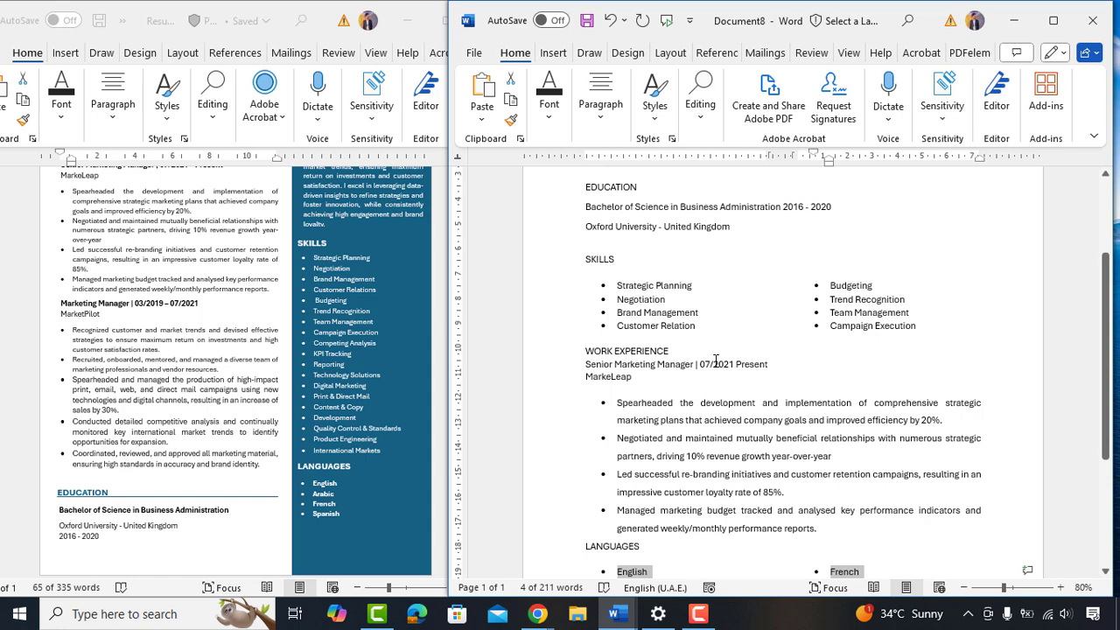
pyautogui.scroll(-8, 724, 366)
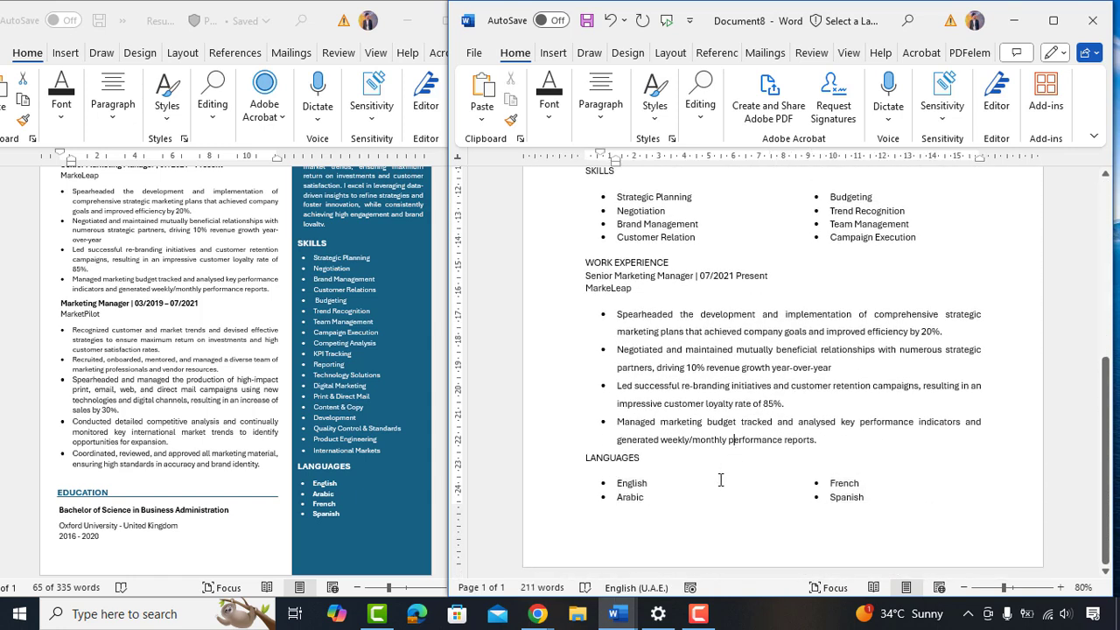
pyautogui.scroll(4, 721, 481)
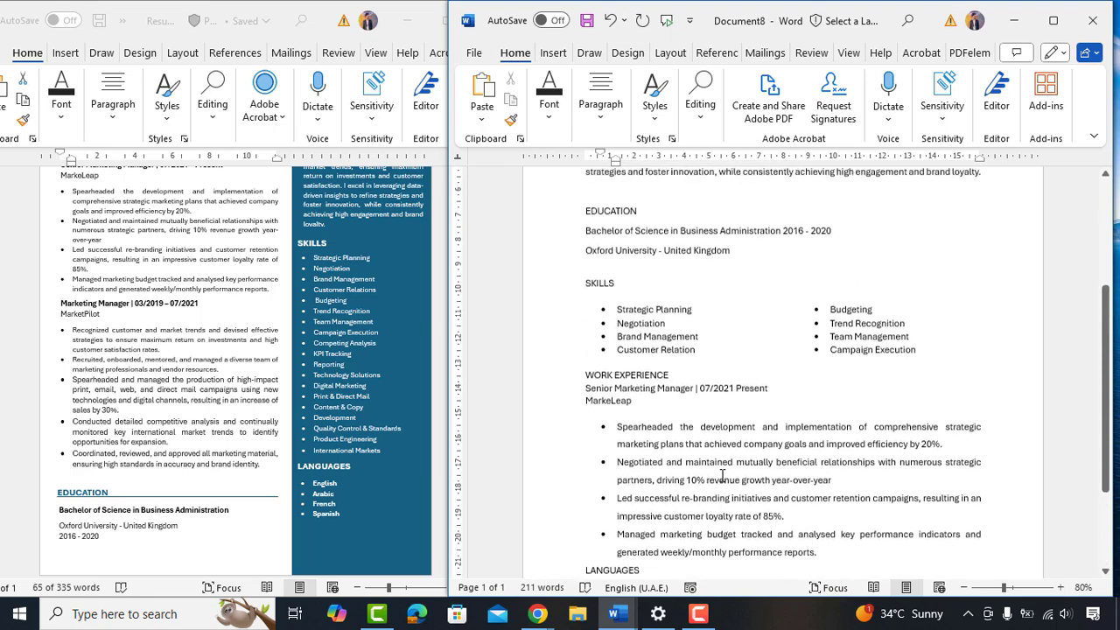
# Maximize the Word window to fill the screen
pyautogui.click(1057, 22)
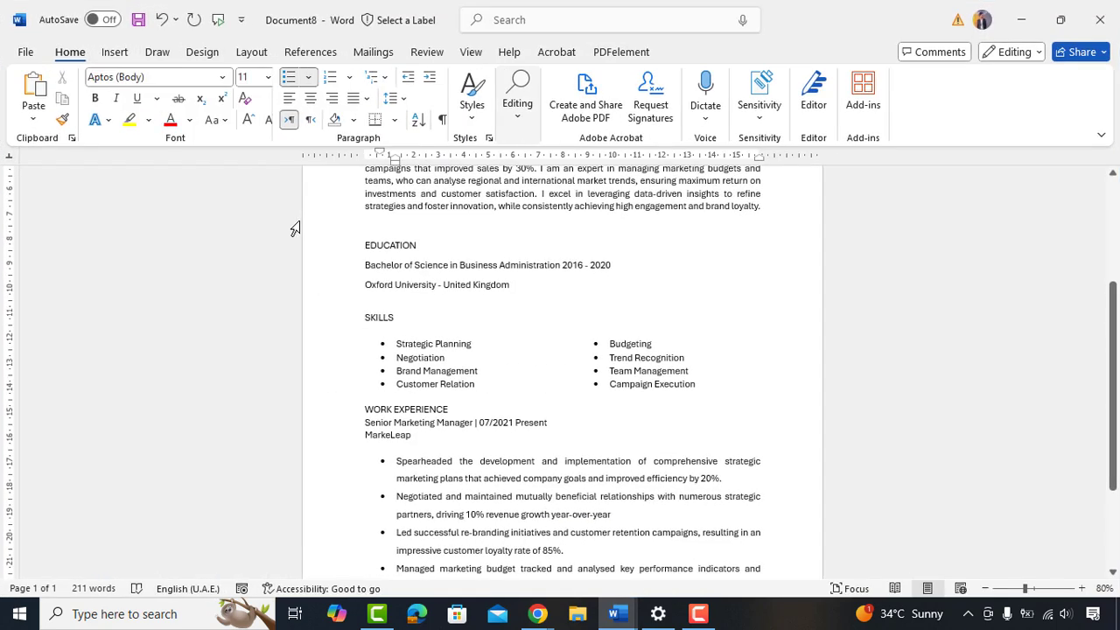
pyautogui.scroll(4, 420, 365)
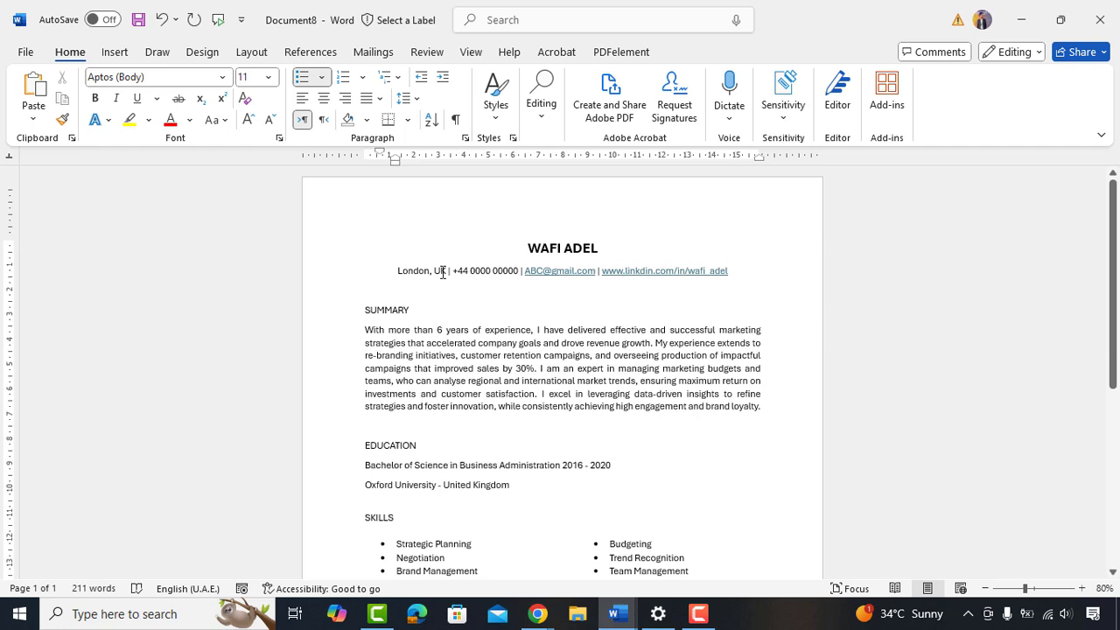
pyautogui.scroll(-1, 445, 332)
pyautogui.scroll(1, 448, 336)
pyautogui.click(413, 226)
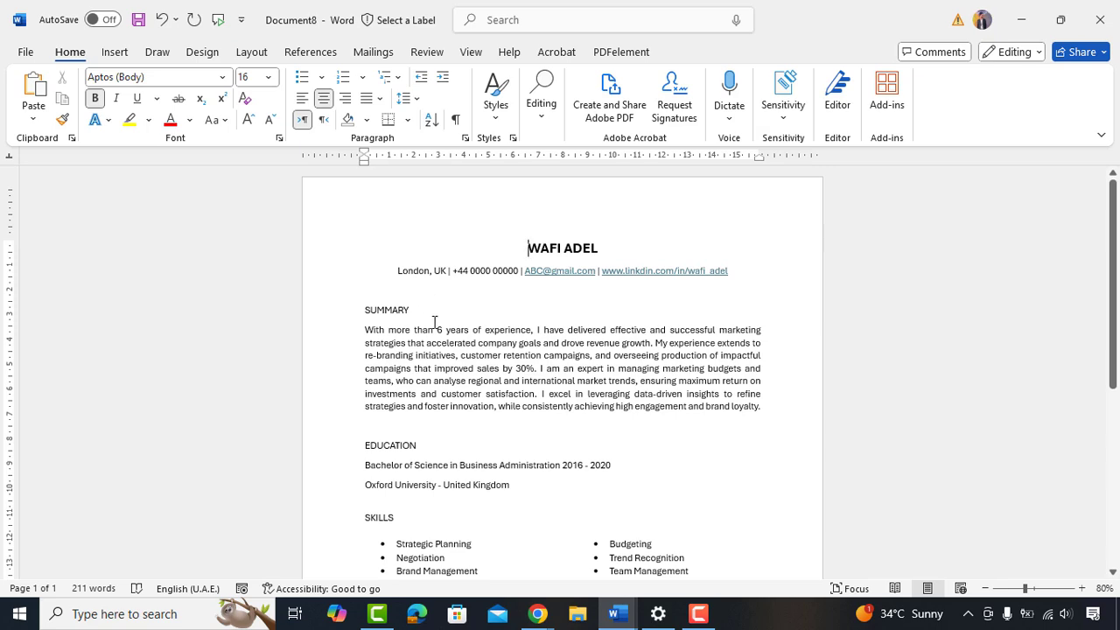
# Bold the SUMMARY, EDUCATION, SKILLS, WORK EXPERIENCE and LANGUAGES headings together
pyautogui.scroll(-3, 263, 350)
pyautogui.keyDown('ctrl'); pyautogui.click(385, 181); pyautogui.keyUp('ctrl')
pyautogui.keyDown('ctrl'); pyautogui.click(390, 315); pyautogui.keyUp('ctrl')
pyautogui.keyDown('ctrl'); pyautogui.click(395, 395); pyautogui.keyUp('ctrl')
pyautogui.scroll(-2, 394, 395)
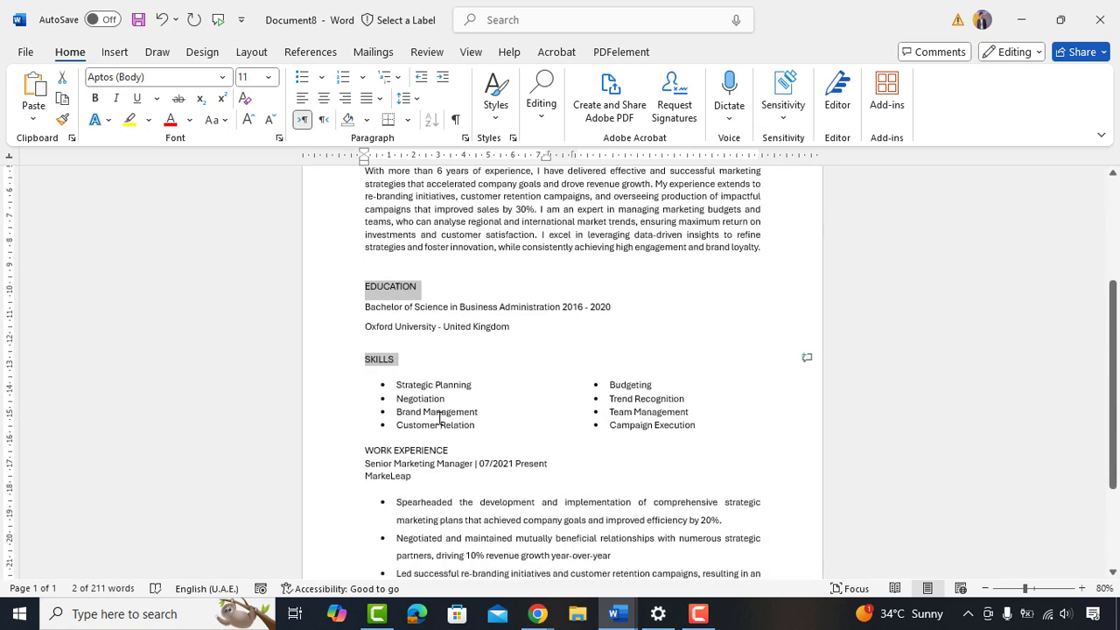
pyautogui.moveTo(452, 391); pyautogui.dragTo(365, 392)
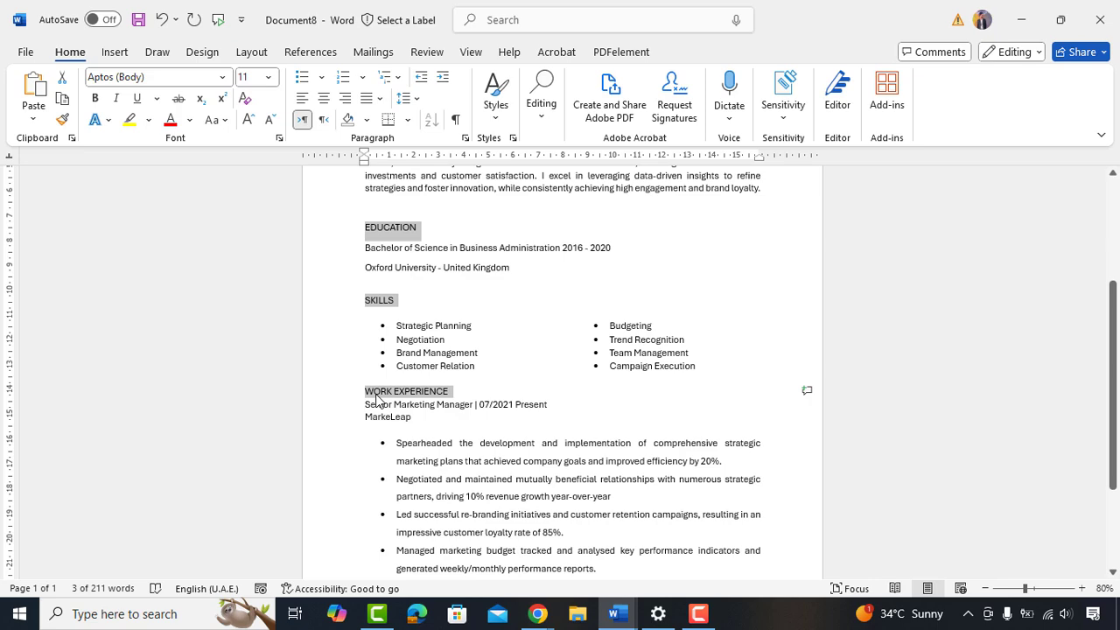
pyautogui.scroll(-3, 385, 398)
pyautogui.moveTo(422, 439); pyautogui.dragTo(368, 437)
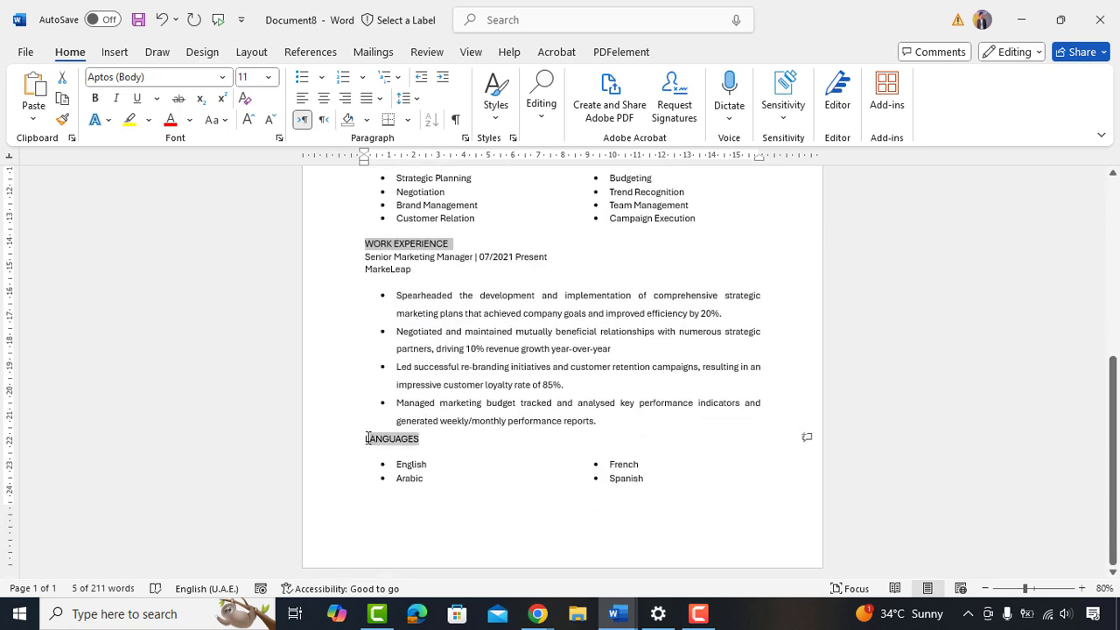
pyautogui.scroll(10, 430, 405)
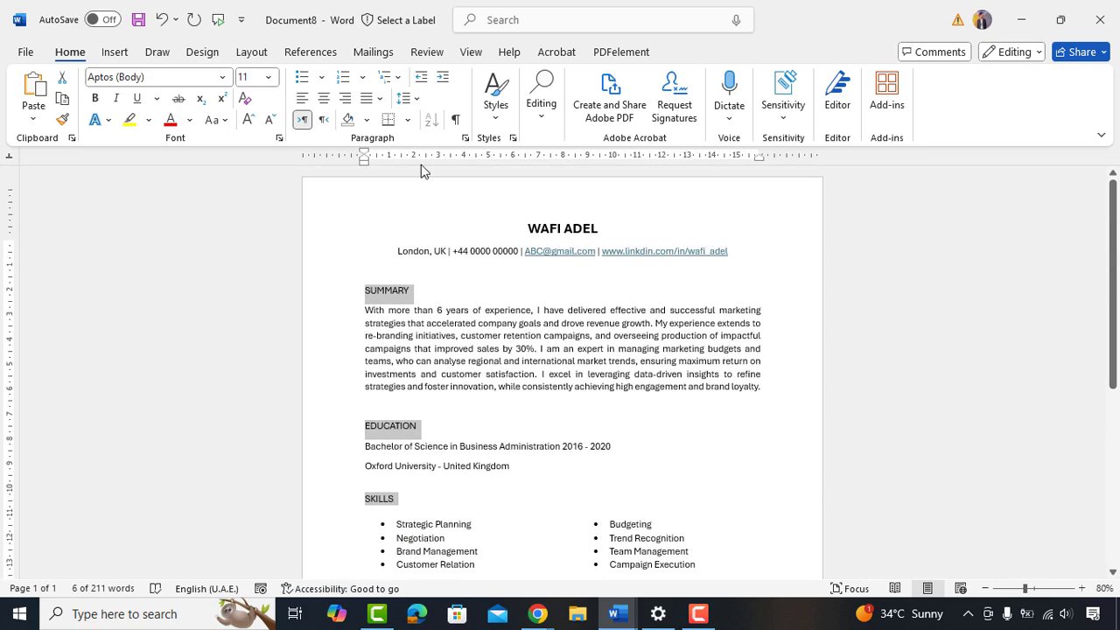
pyautogui.click(95, 98)
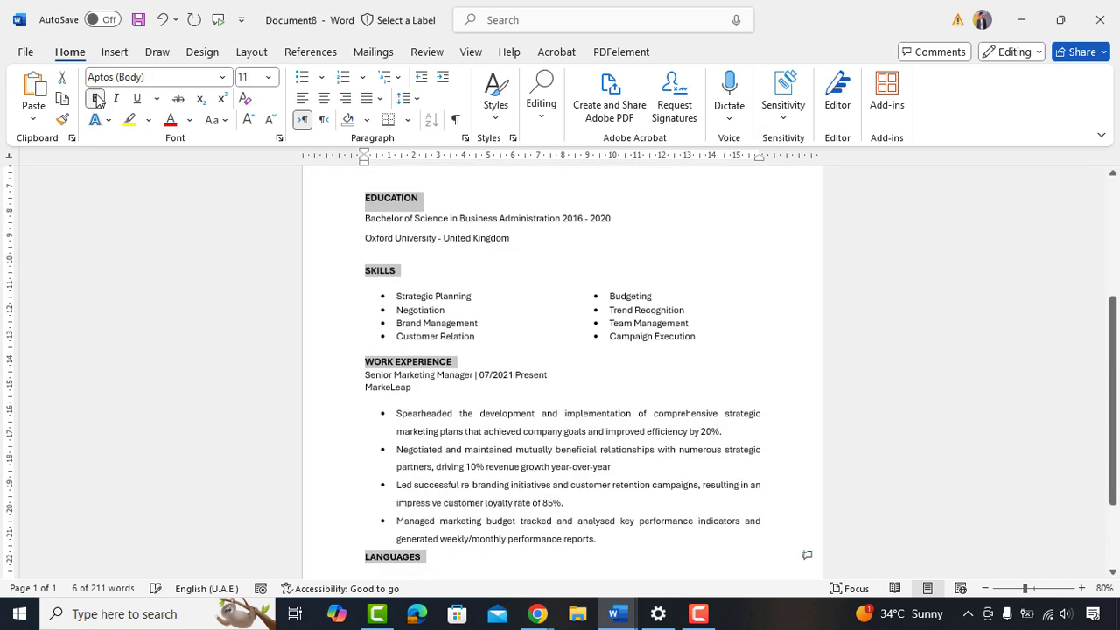
pyautogui.scroll(5, 581, 349)
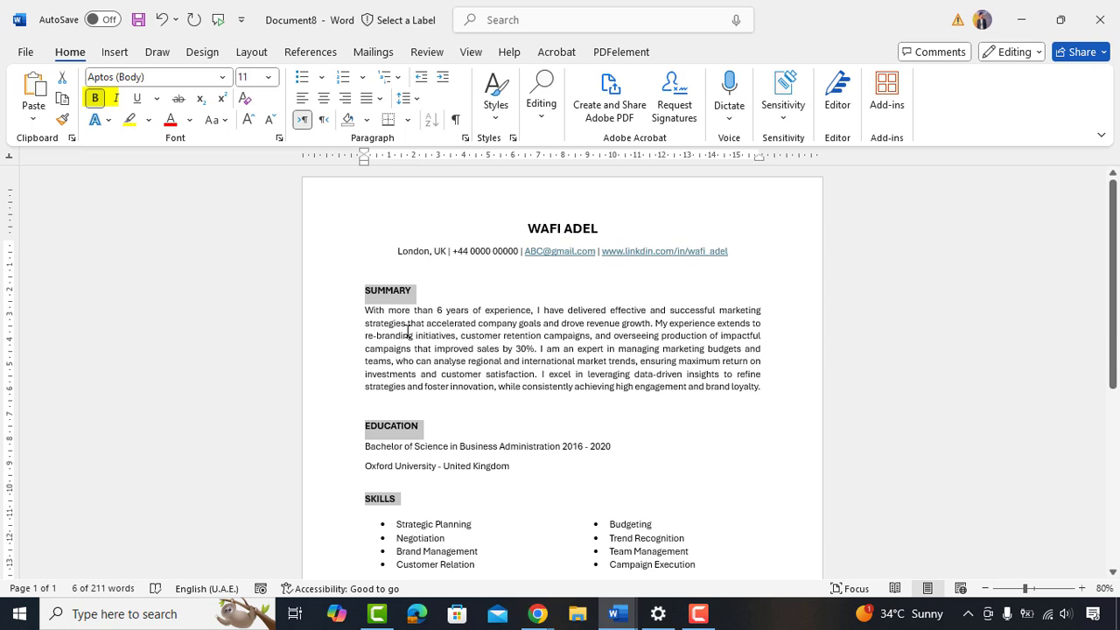
pyautogui.click(467, 292)
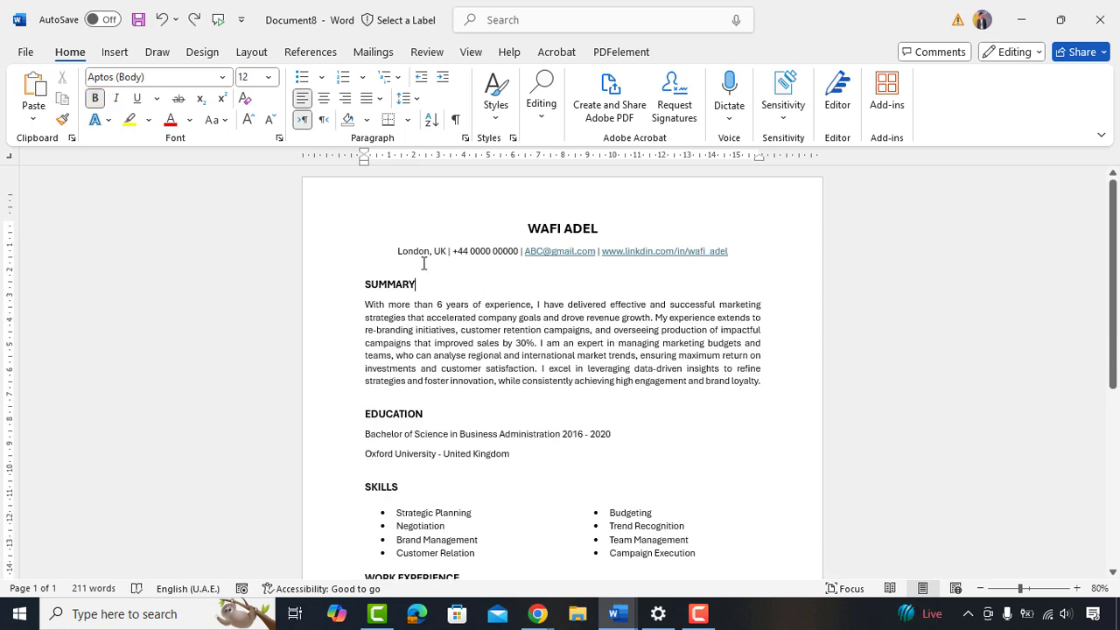
# Put a bottom border under SUMMARY, reviewing Borders and Shading styles without changing them
pyautogui.click(390, 122)
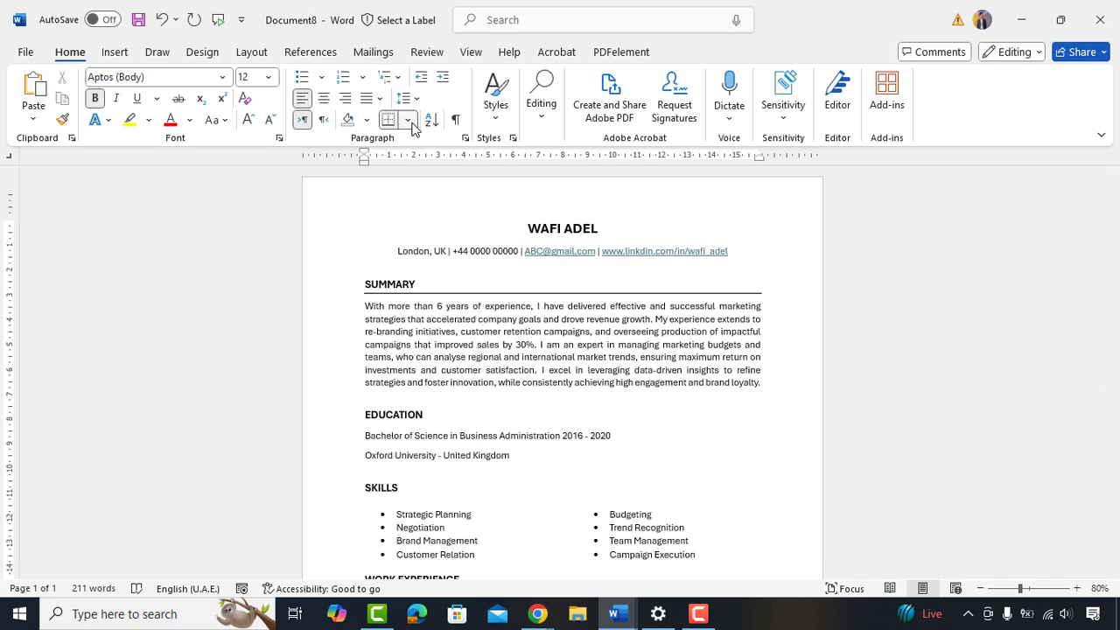
pyautogui.click(408, 121)
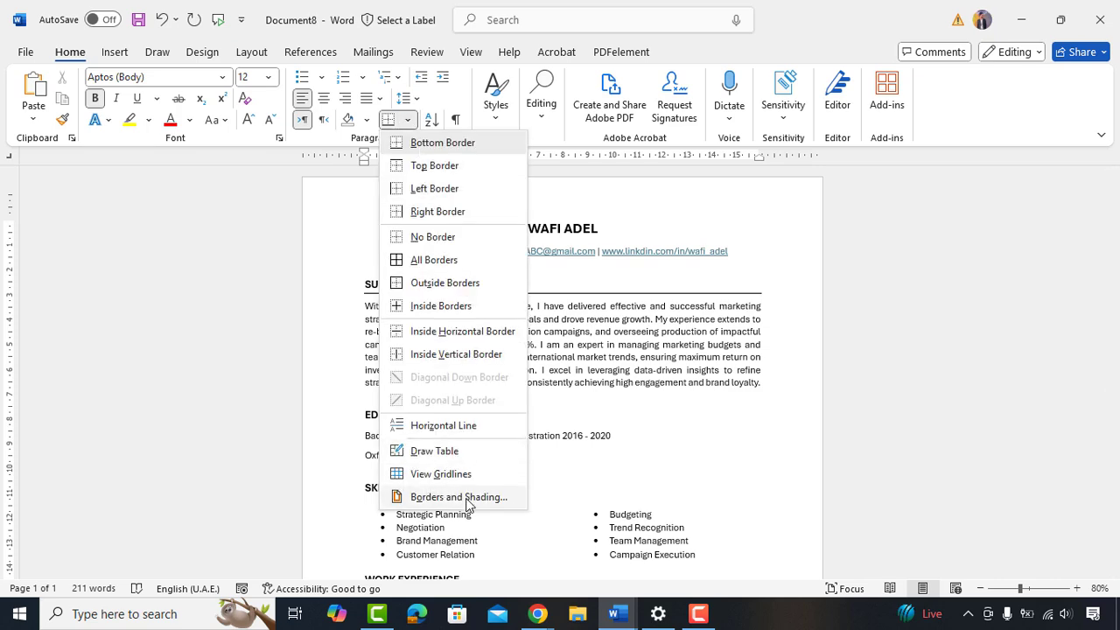
pyautogui.click(466, 498)
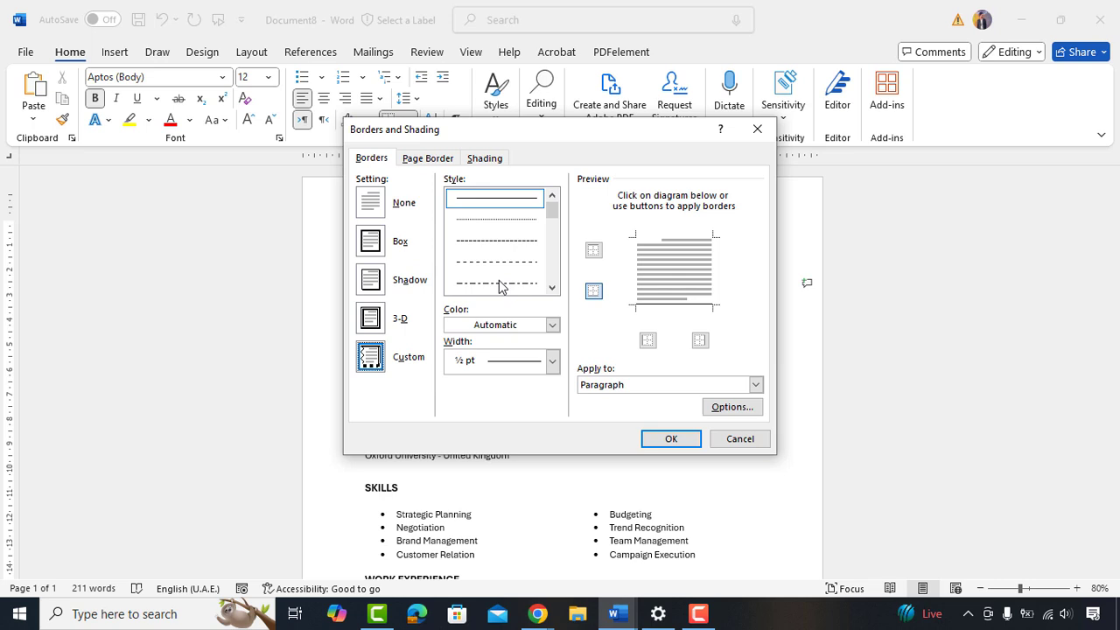
pyautogui.moveTo(557, 206)
pyautogui.mouseDown()
pyautogui.moveTo(565, 288)
pyautogui.moveTo(557, 225)
pyautogui.moveTo(572, 220)
pyautogui.mouseUp()
pyautogui.click(729, 435)
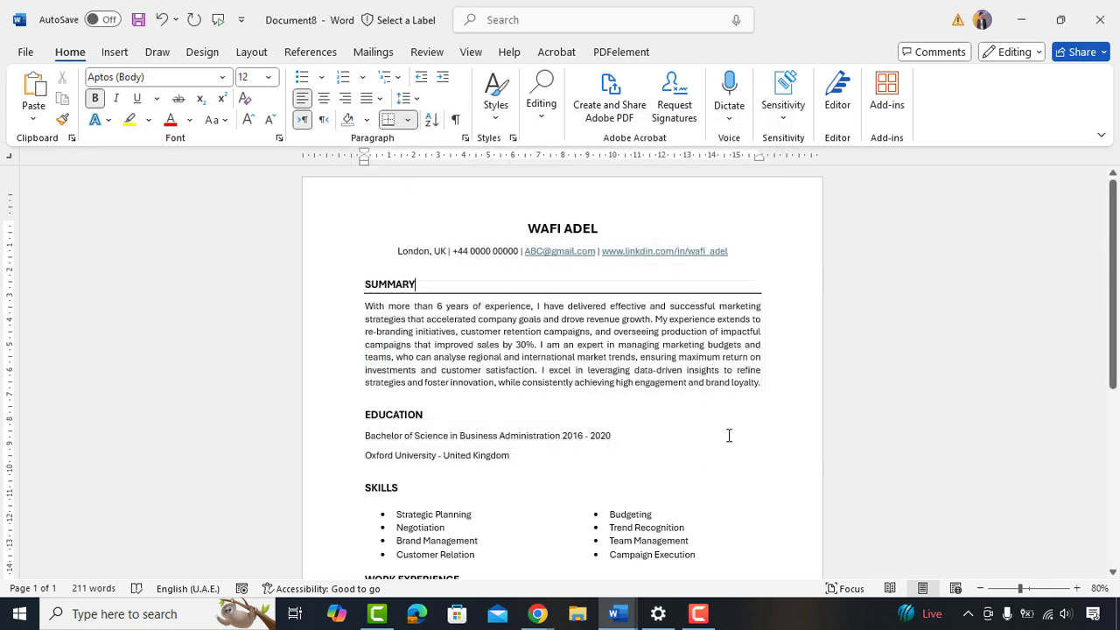
# Add bottom border rules beneath the EDUCATION and WORK EXPERIENCE headings
pyautogui.click(447, 413)
pyautogui.click(388, 118)
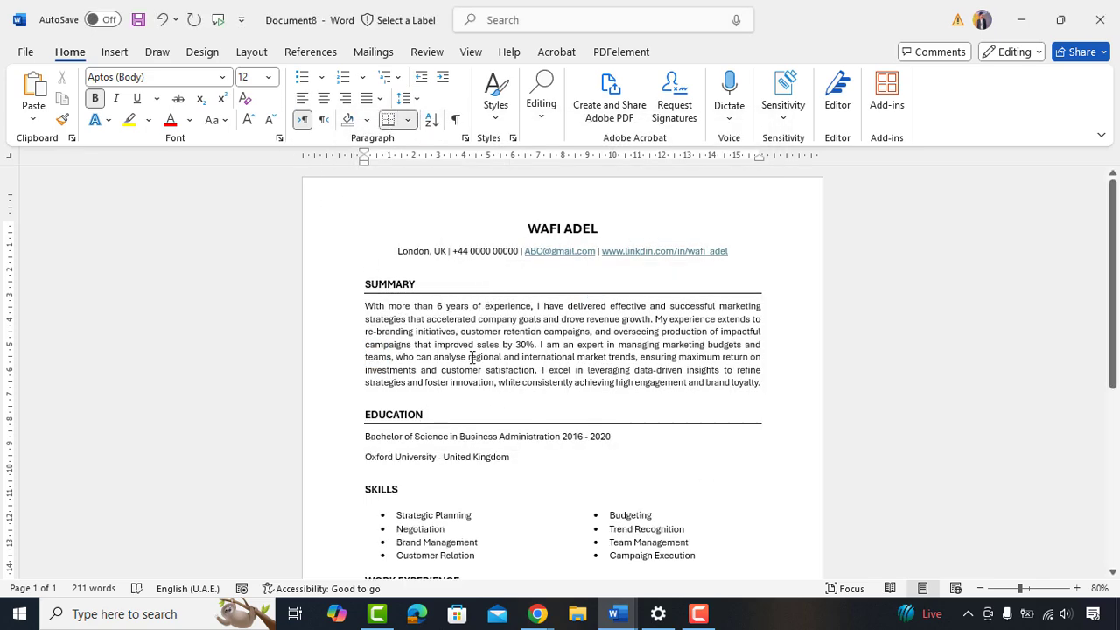
pyautogui.scroll(-1, 472, 357)
pyautogui.scroll(-3, 423, 461)
pyautogui.click(463, 429)
pyautogui.click(388, 118)
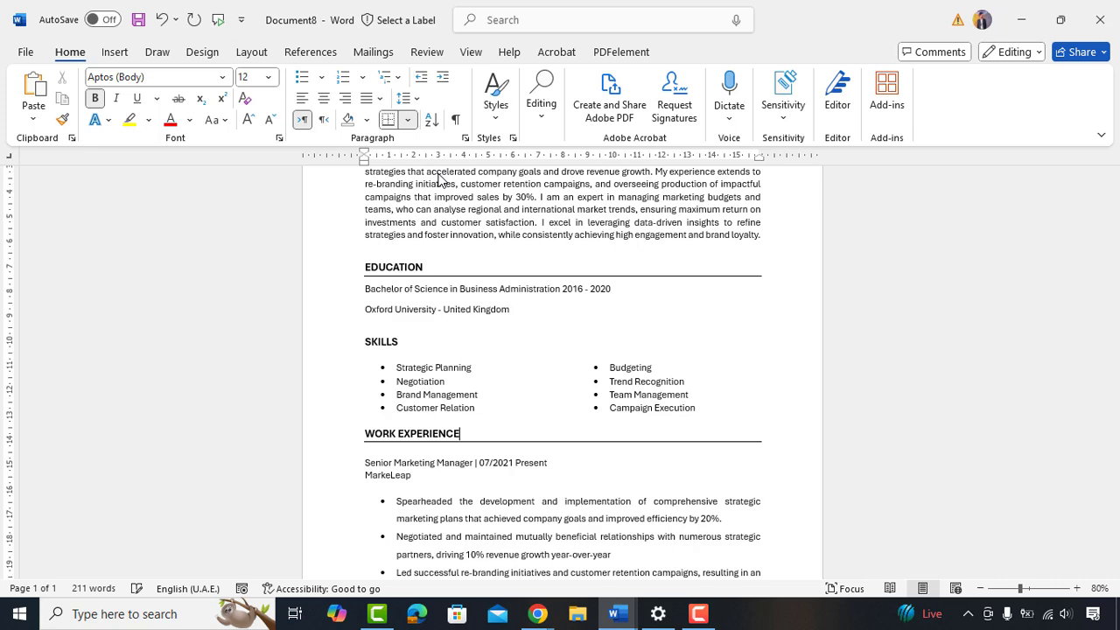
pyautogui.scroll(-3, 516, 320)
pyautogui.scroll(5, 515, 319)
pyautogui.click(438, 284)
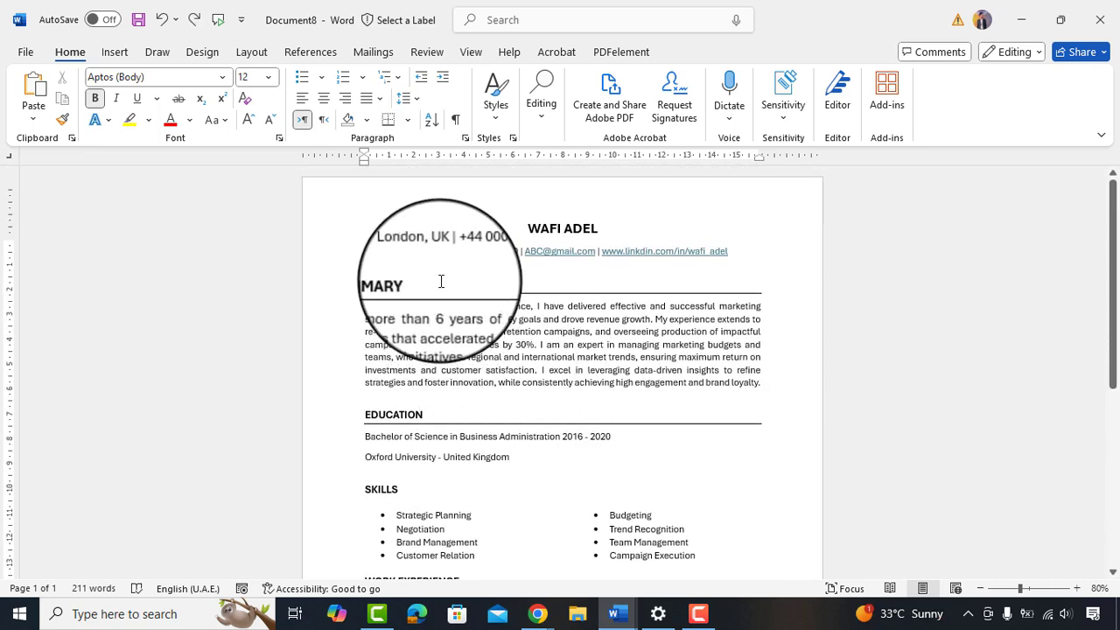
# Push the 2016 - 2020 education dates to the right margin with a tab stop
pyautogui.click(561, 436)
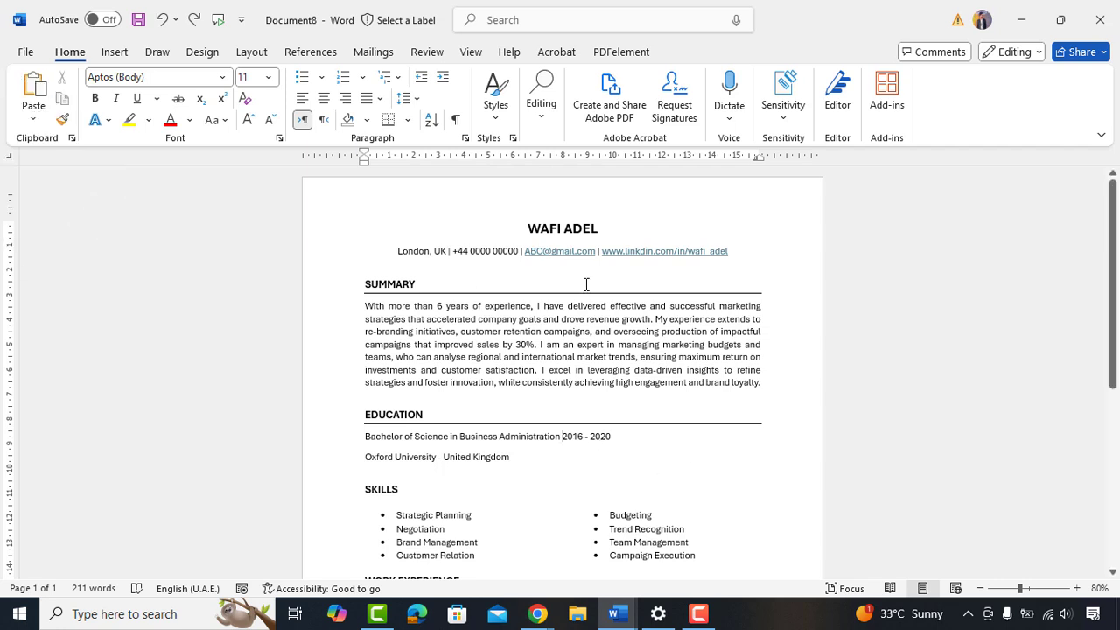
pyautogui.click(576, 157)
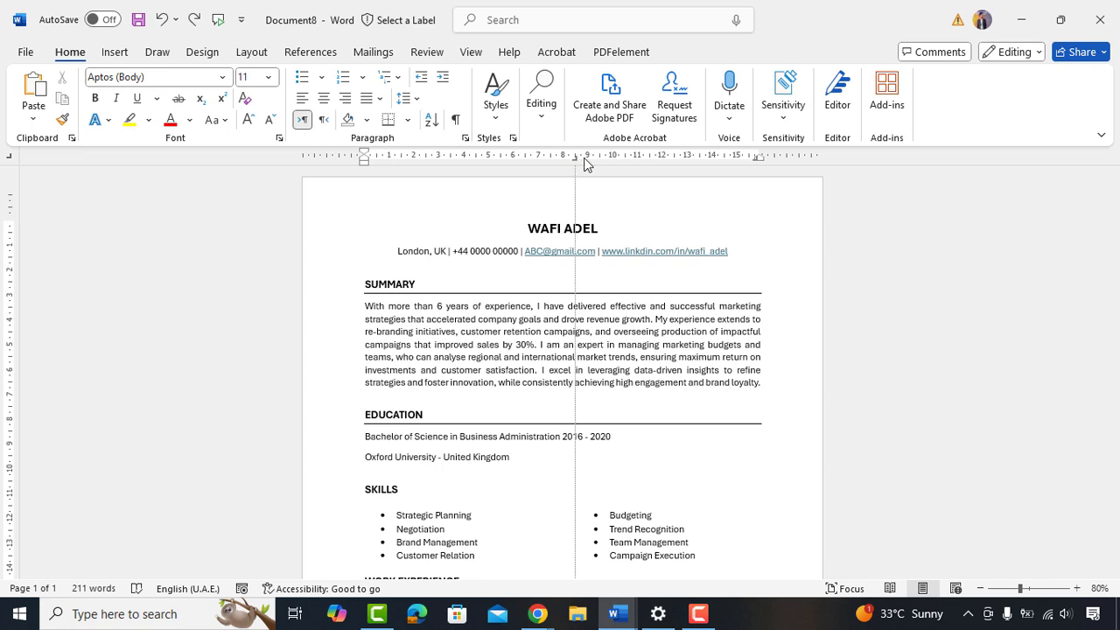
pyautogui.moveTo(585, 166); pyautogui.dragTo(758, 167)
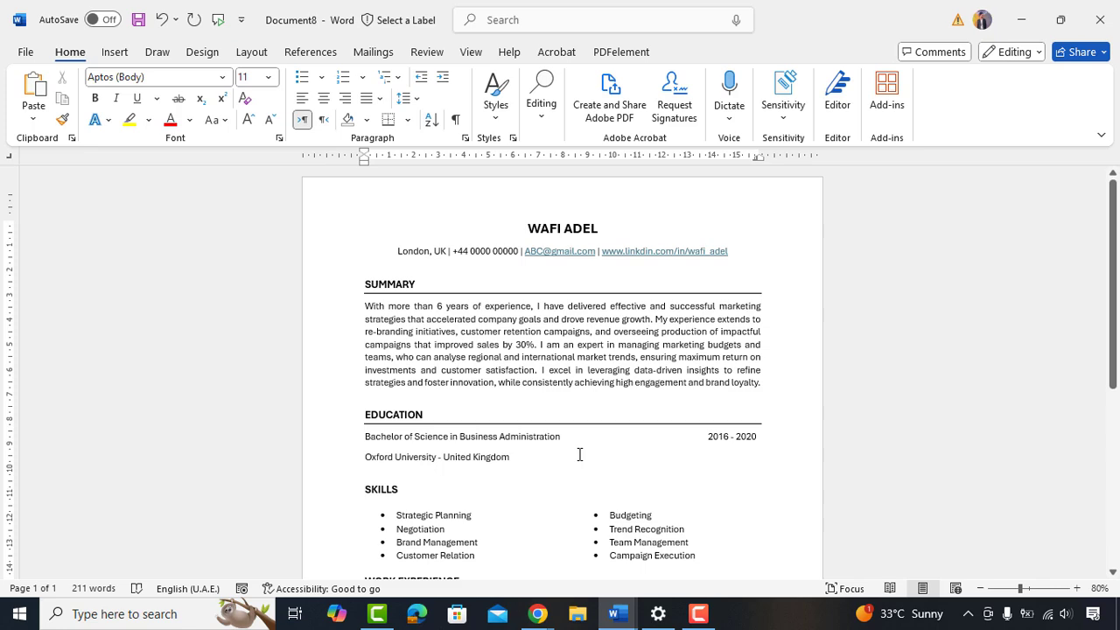
pyautogui.scroll(-2, 580, 455)
pyautogui.scroll(-1, 578, 456)
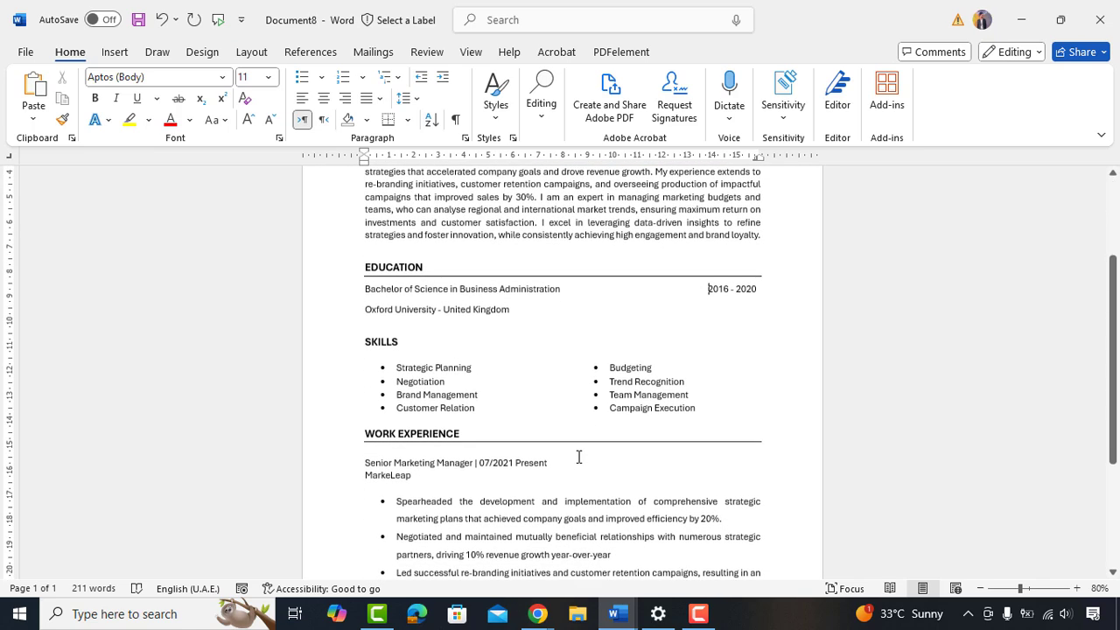
# Remove the separator before 07/2021 - Present and align the job dates to the right margin
pyautogui.click(479, 467)
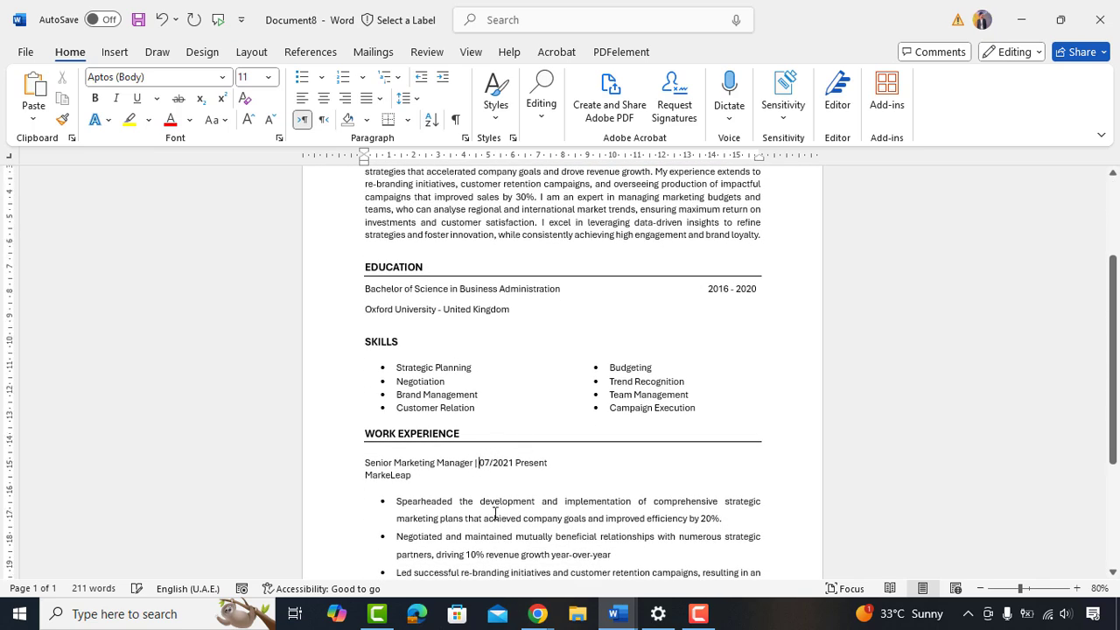
pyautogui.press('BackSpace')
pyautogui.press('BackSpace')
pyautogui.press('BackSpace')
pyautogui.scroll(-1, 474, 532)
pyautogui.moveTo(508, 159); pyautogui.dragTo(759, 162)
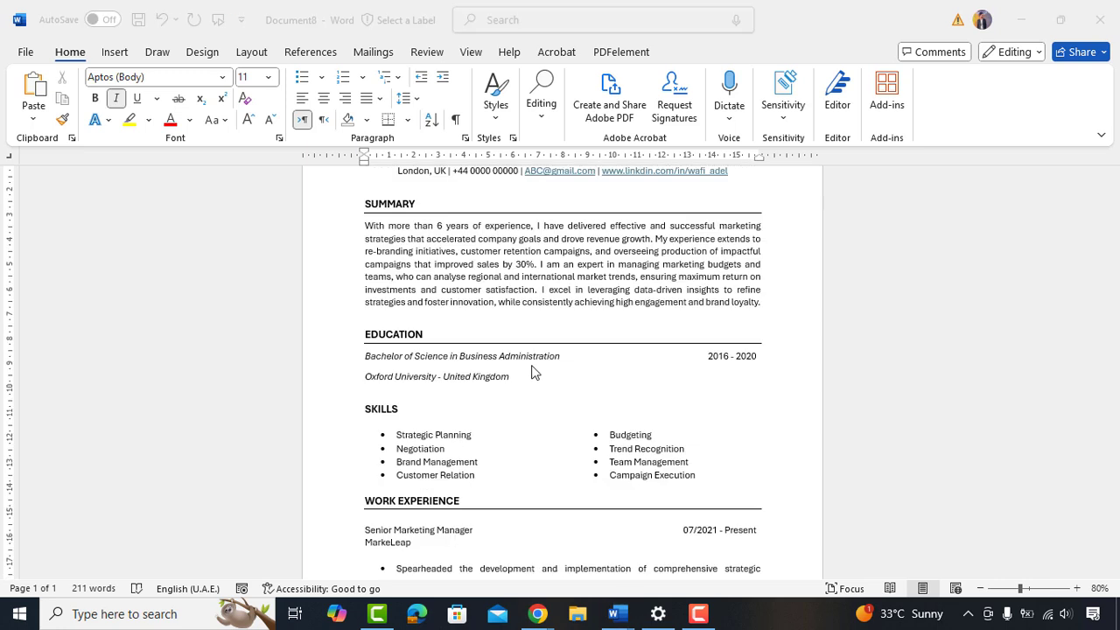
pyautogui.moveTo(561, 356); pyautogui.dragTo(374, 355)
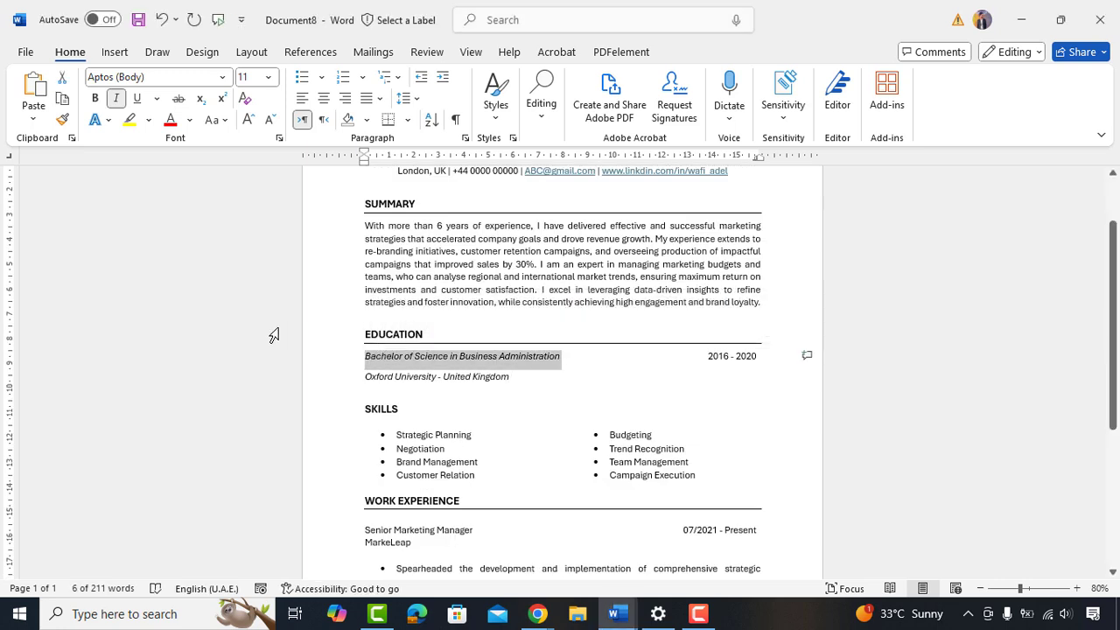
# Bold the degree line and remove its space after so the Oxford University line sits directly beneath
pyautogui.hotkey('ctrl', 'b')
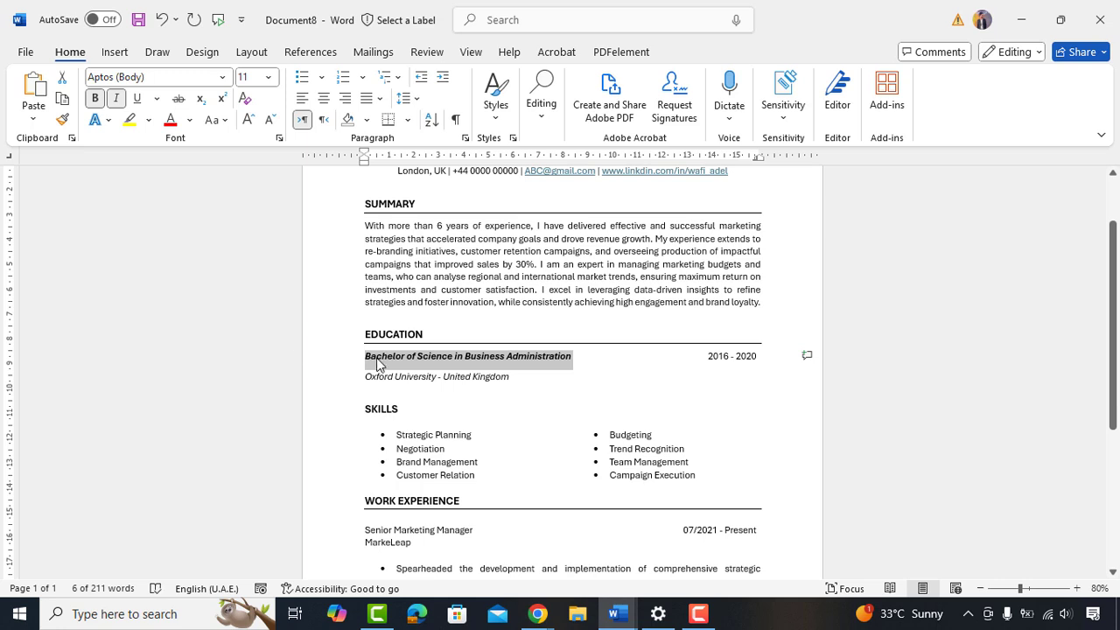
pyautogui.click(374, 363)
pyautogui.click(367, 376)
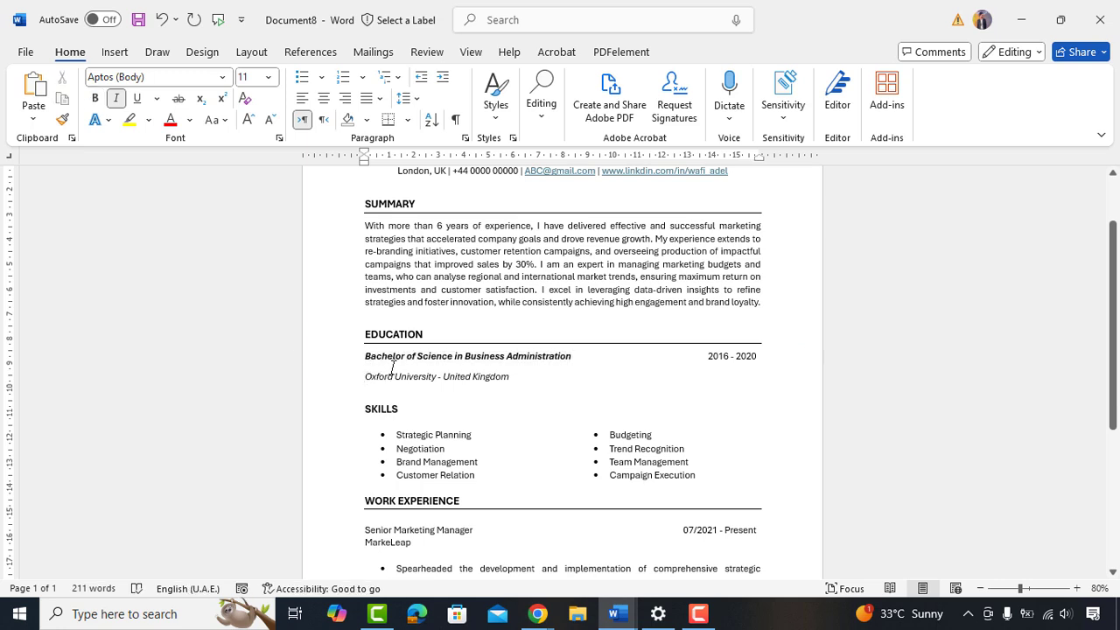
pyautogui.click(391, 365)
pyautogui.click(585, 363)
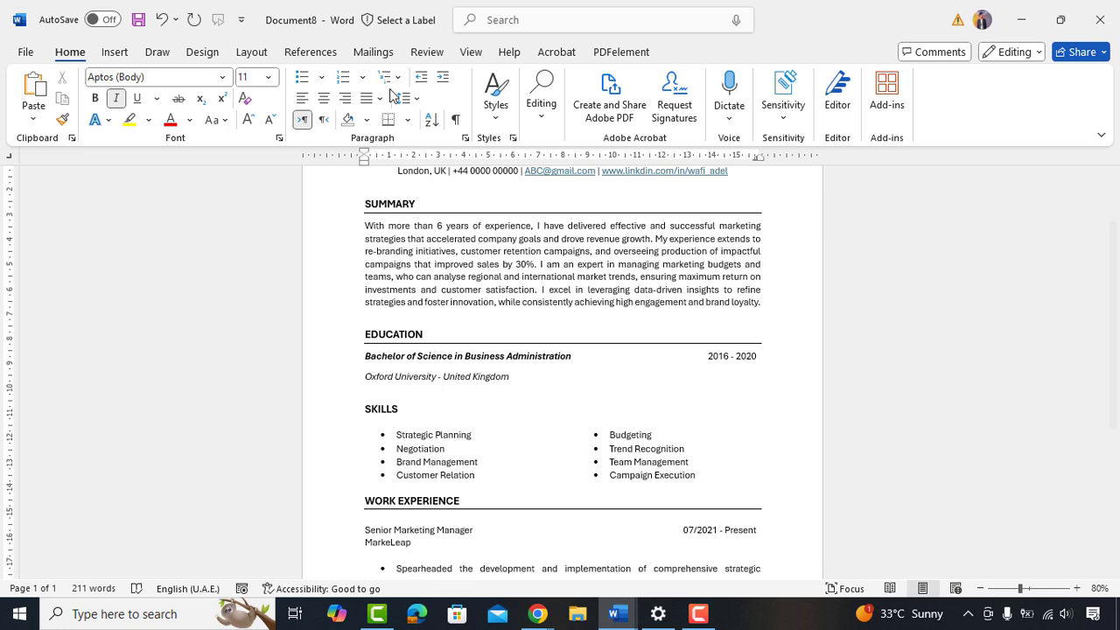
pyautogui.click(415, 102)
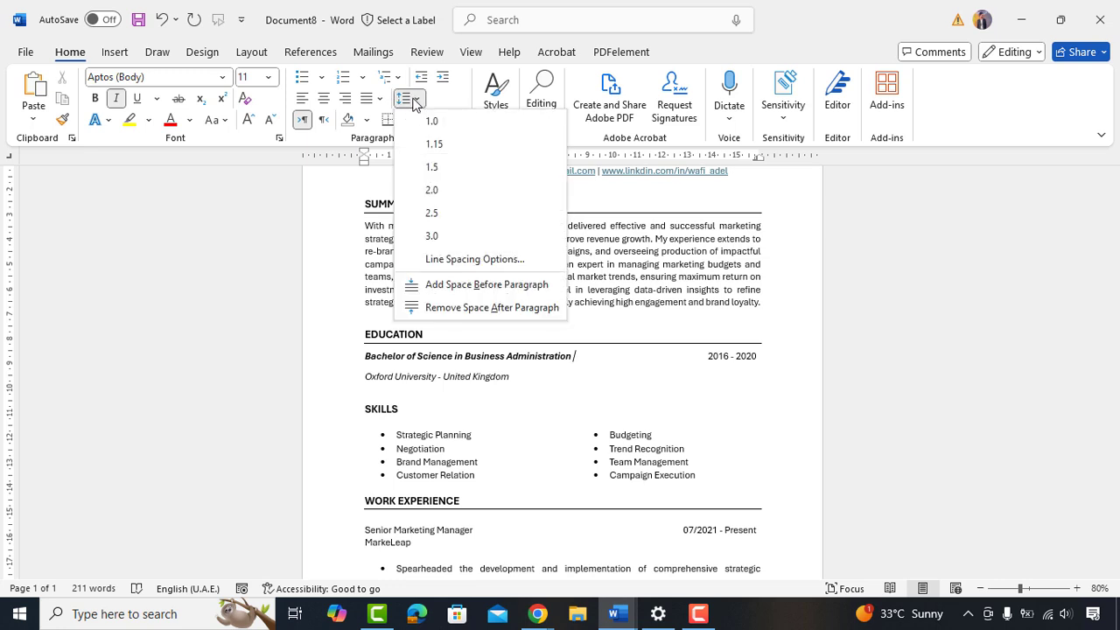
pyautogui.click(462, 308)
pyautogui.click(533, 393)
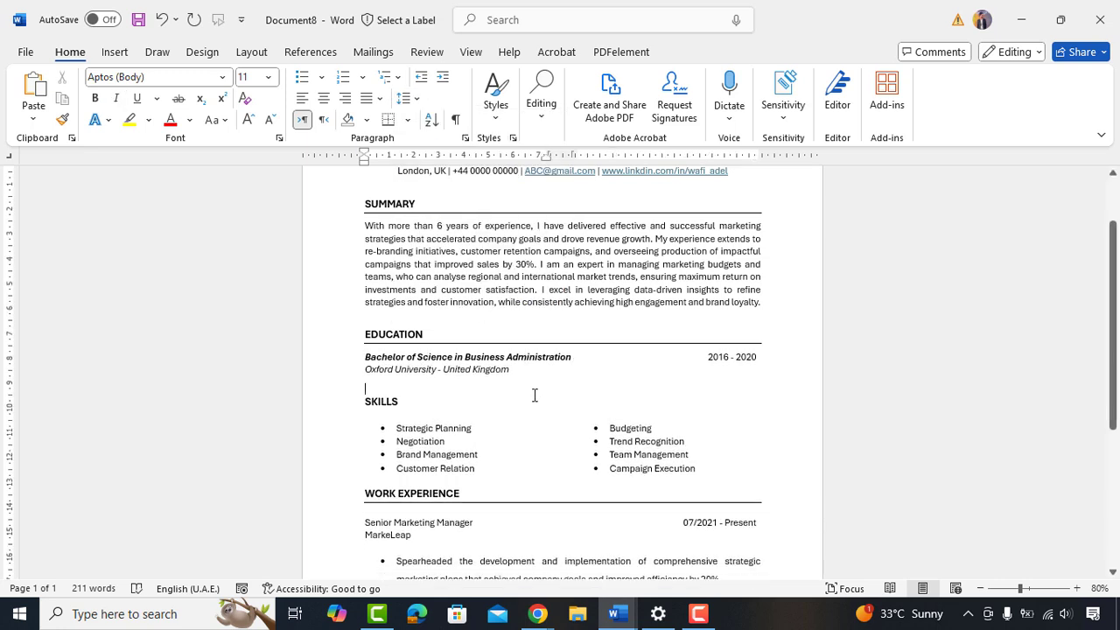
pyautogui.hotkey('alt', 'p')
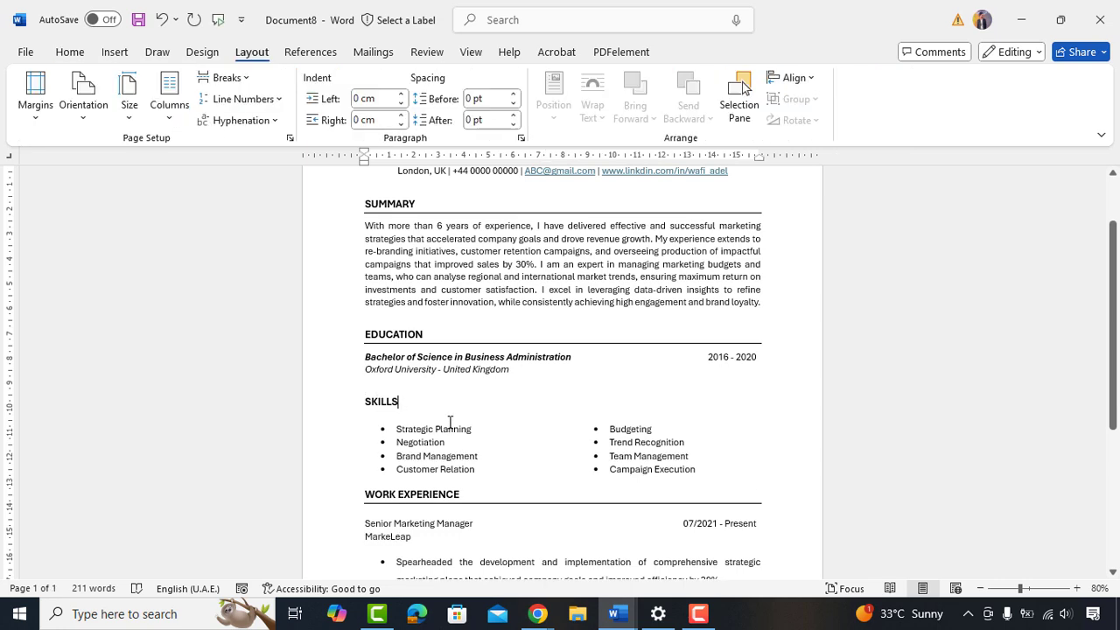
# Add a bottom border rule beneath the SKILLS heading
pyautogui.click(70, 51)
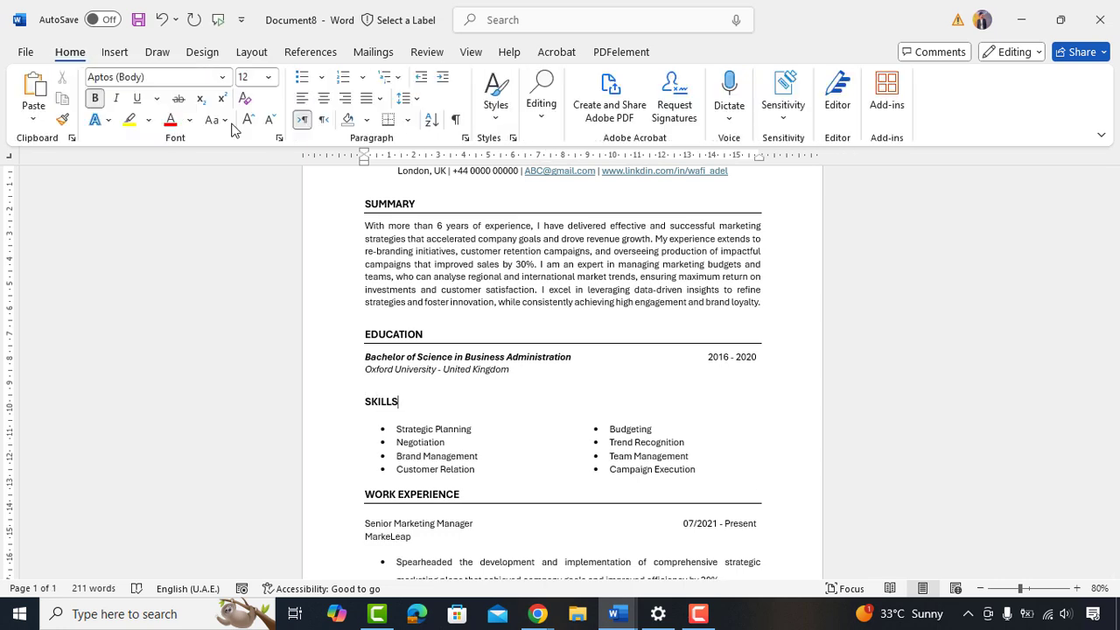
pyautogui.click(390, 120)
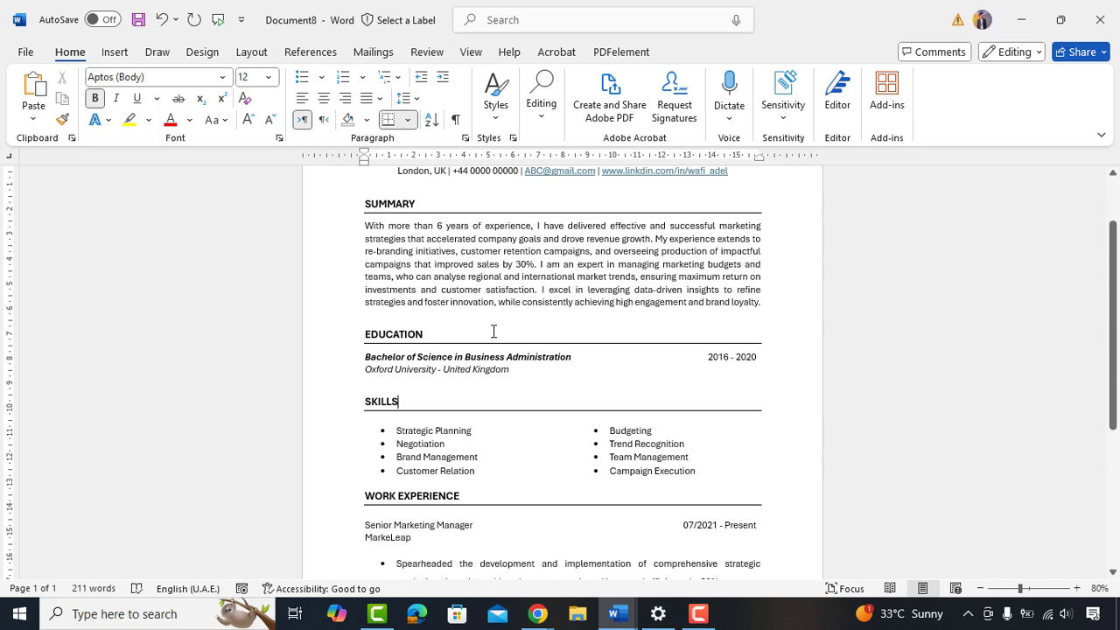
pyautogui.click(469, 429)
# Bold Senior Marketing Manager and italicise the job title, dates and MarkeLeap lines
pyautogui.scroll(-2, 490, 393)
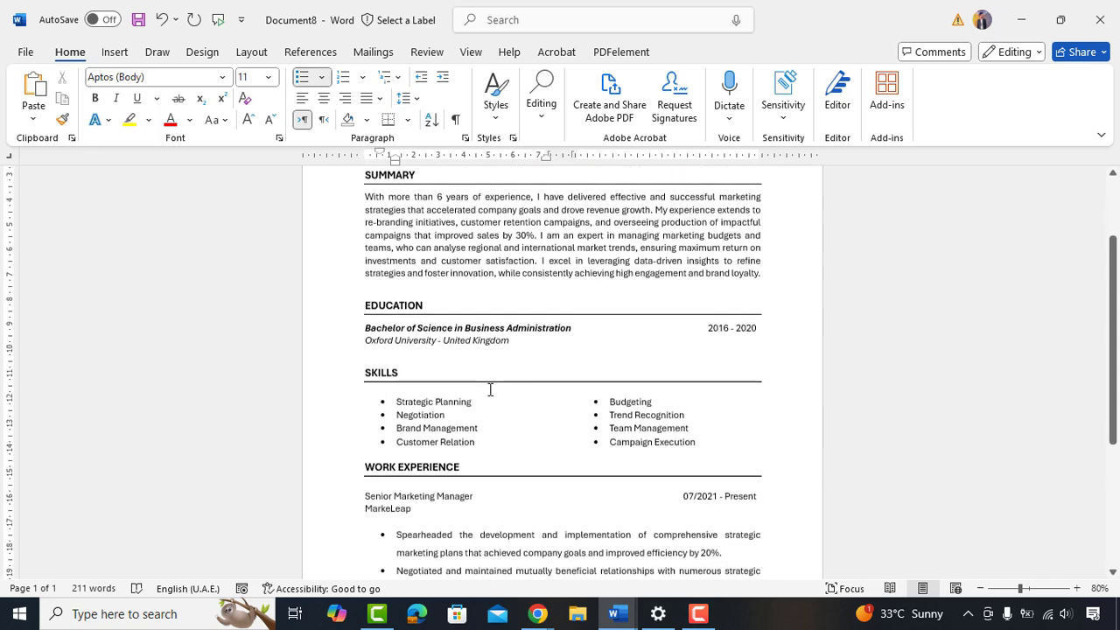
pyautogui.scroll(-2, 490, 392)
pyautogui.moveTo(478, 405); pyautogui.dragTo(382, 406)
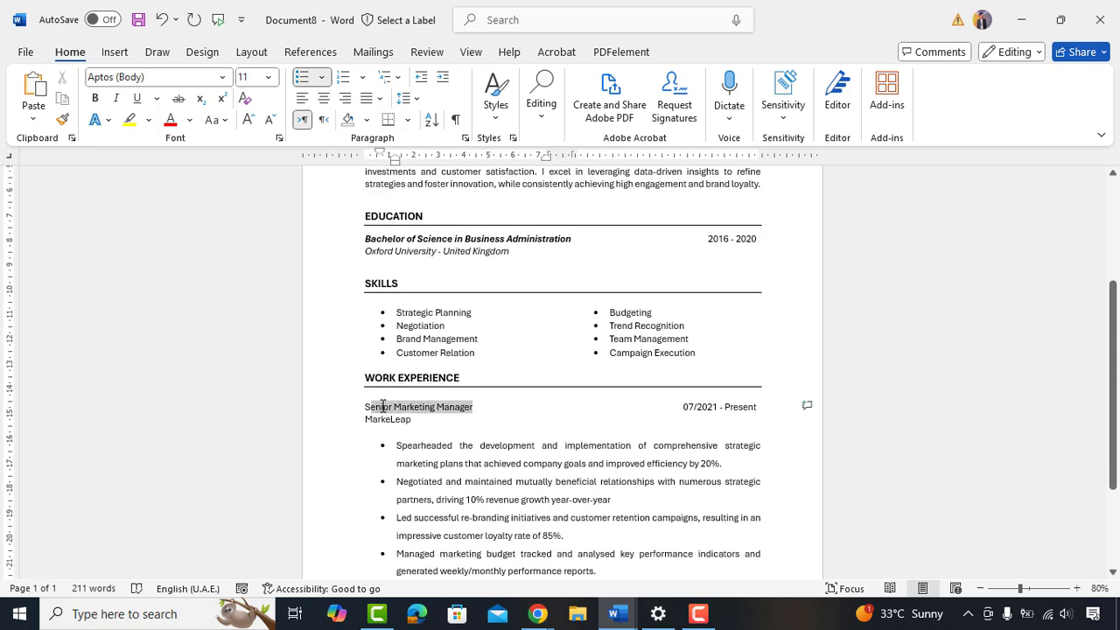
pyautogui.click(95, 98)
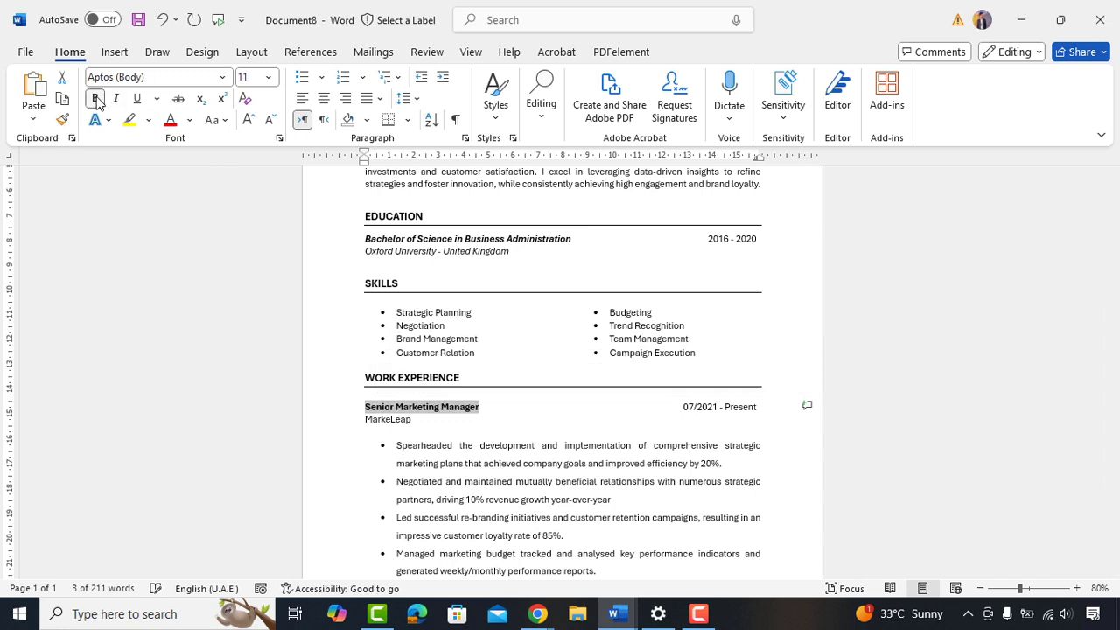
pyautogui.hotkey('ctrl', 'i')
pyautogui.click(443, 426)
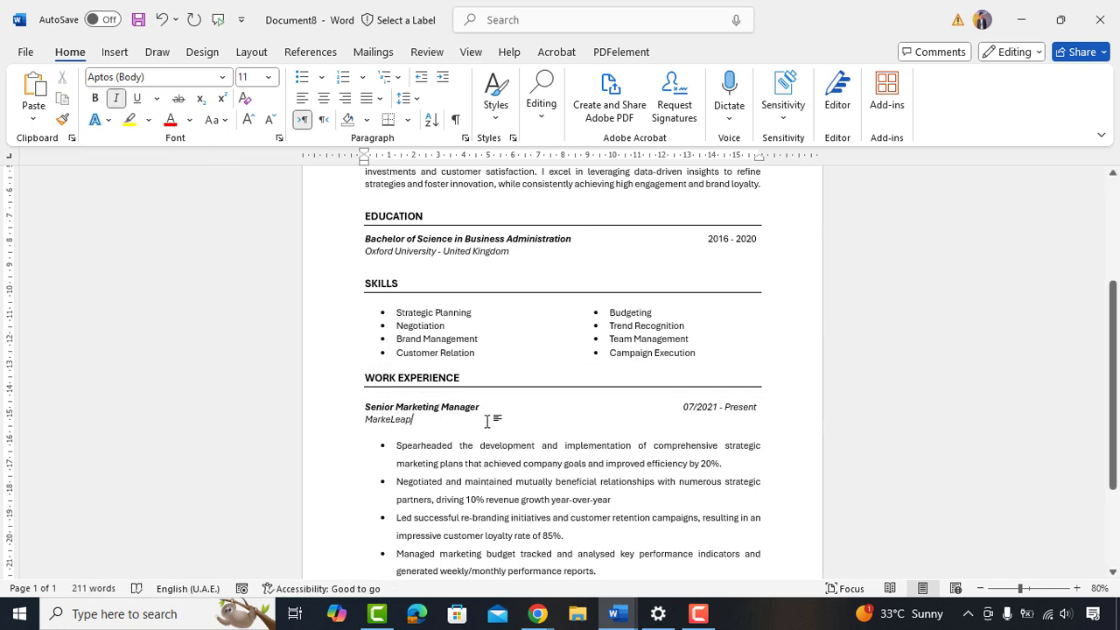
pyautogui.scroll(-5, 437, 428)
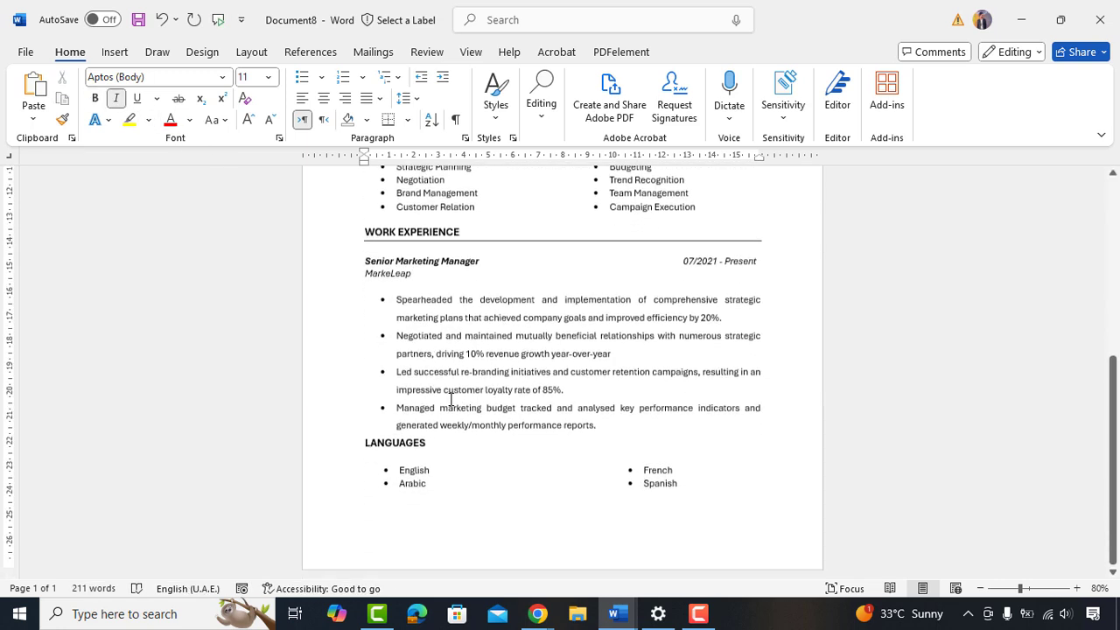
# Add a bottom border rule beneath the LANGUAGES heading
pyautogui.click(430, 442)
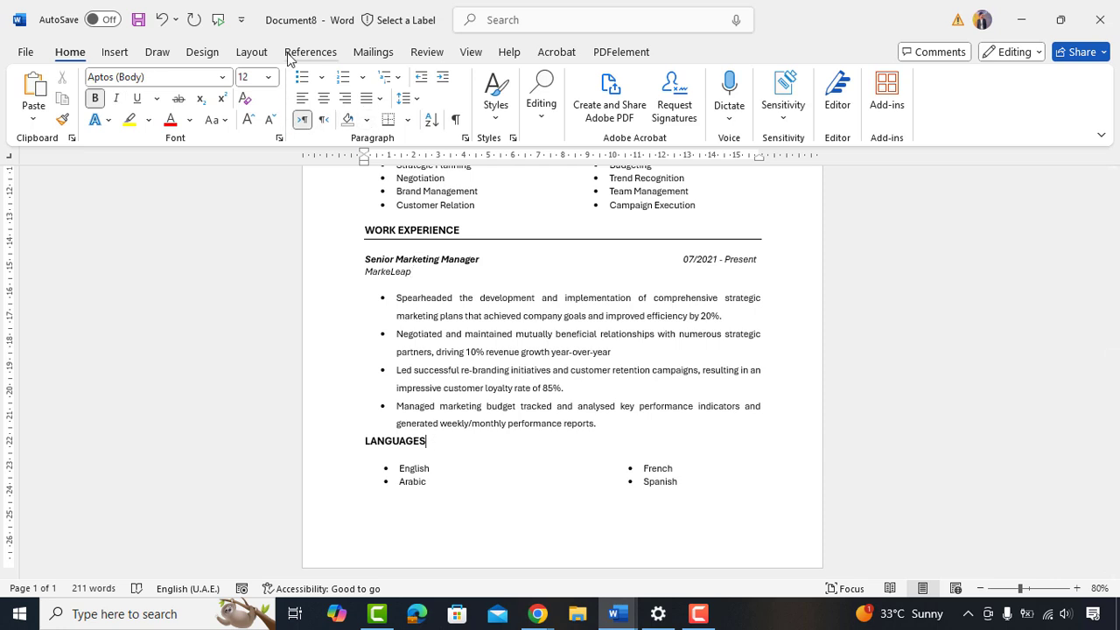
pyautogui.click(251, 53)
pyautogui.click(169, 97)
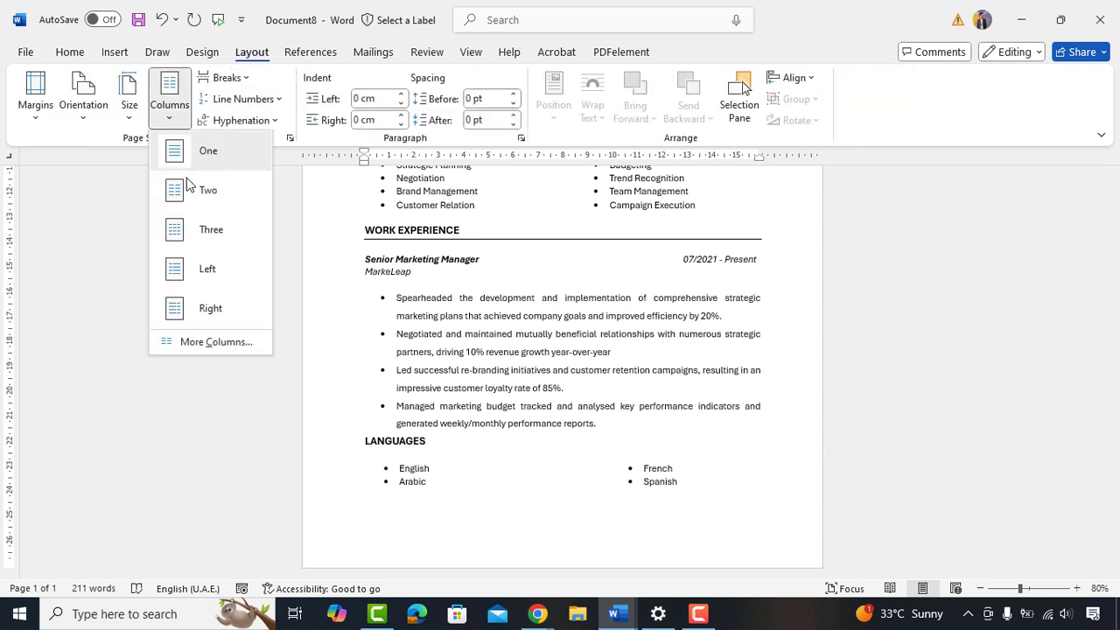
pyautogui.click(202, 154)
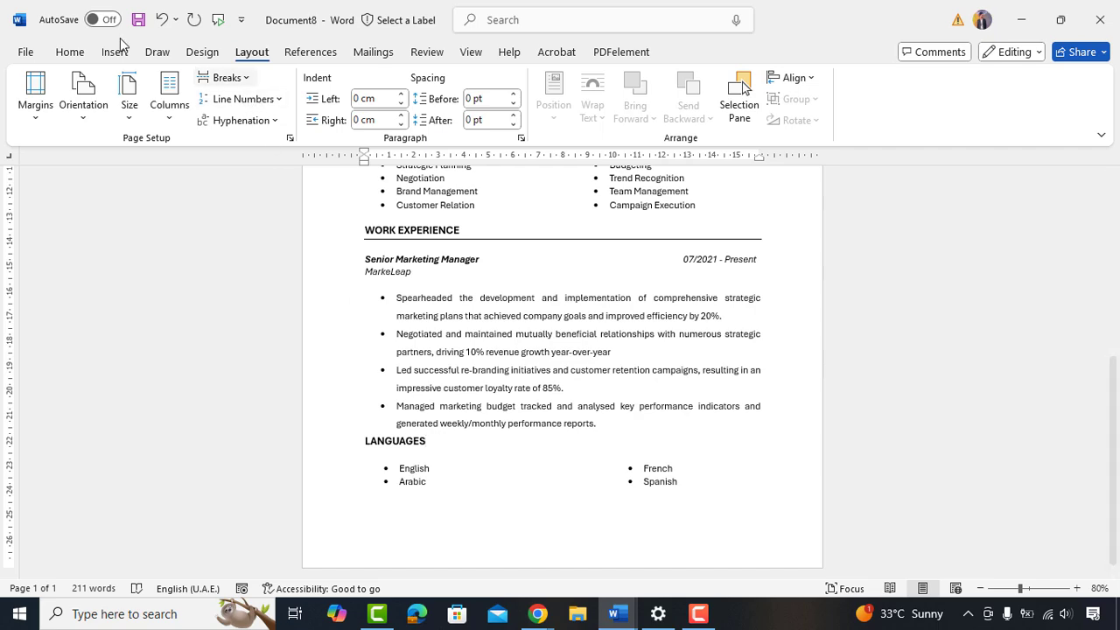
pyautogui.click(69, 52)
pyautogui.click(391, 123)
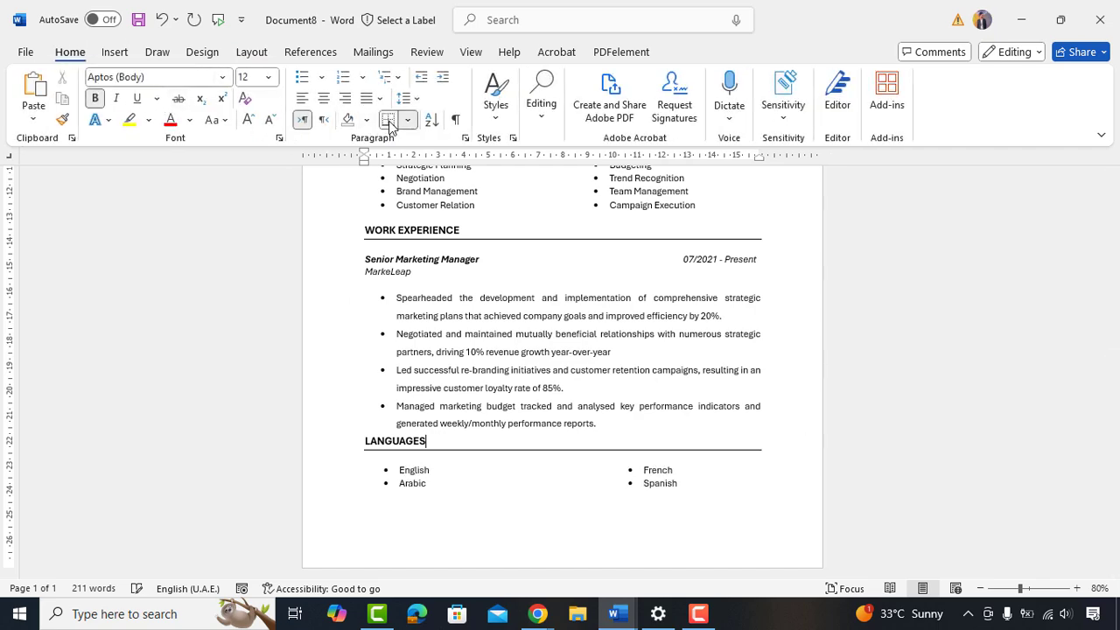
pyautogui.scroll(6, 578, 385)
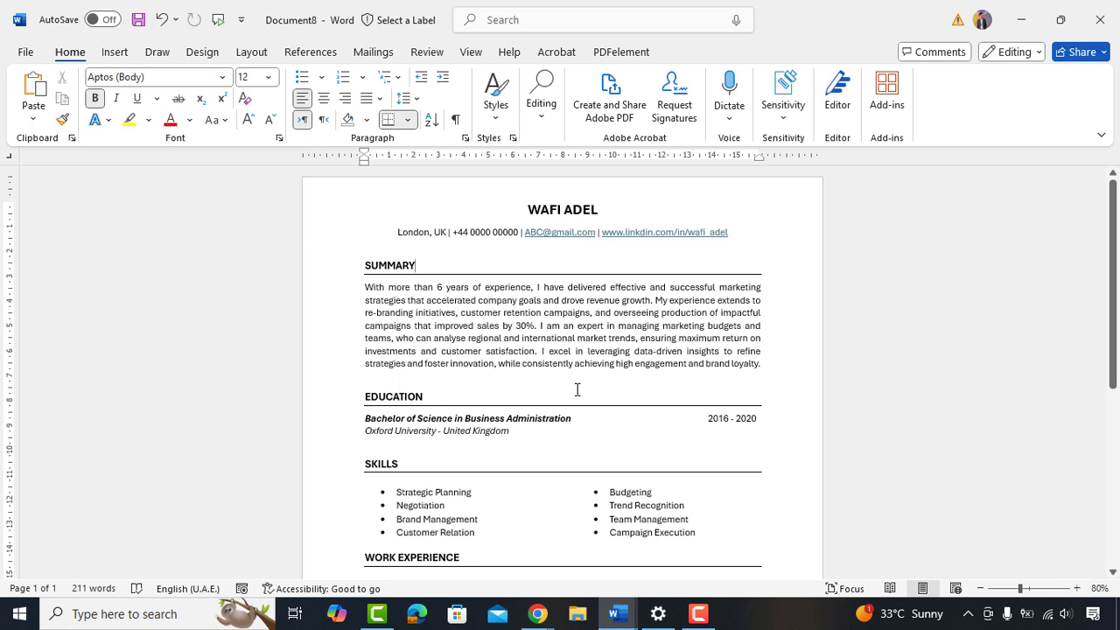
# Hide the Quick Access Toolbar and switch Word to full-screen mode to review the résumé
pyautogui.click(1101, 136)
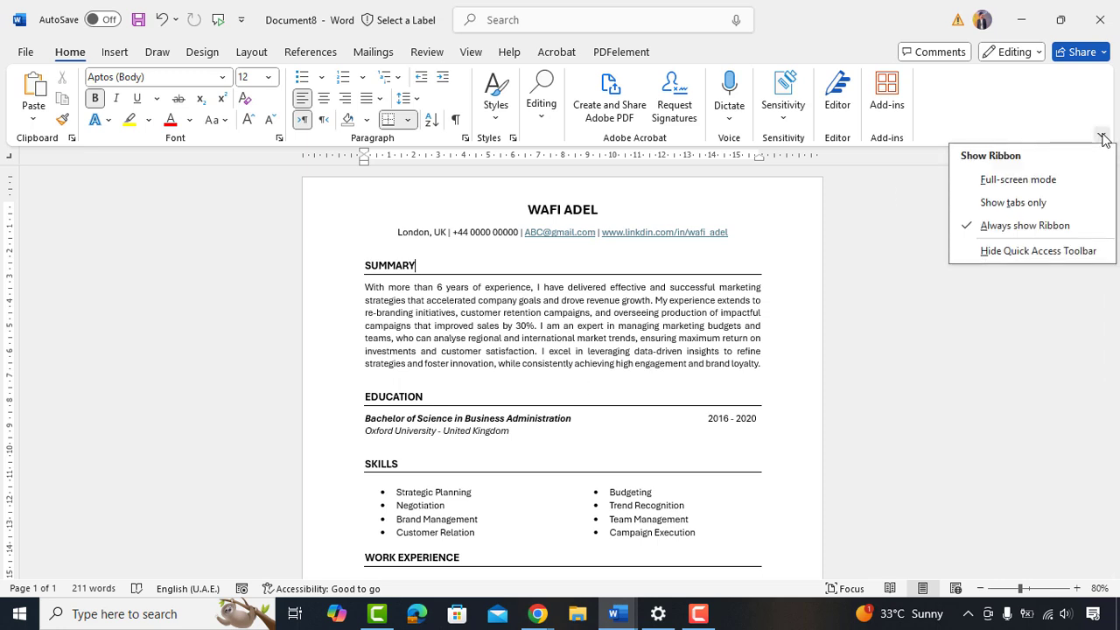
pyautogui.click(1044, 250)
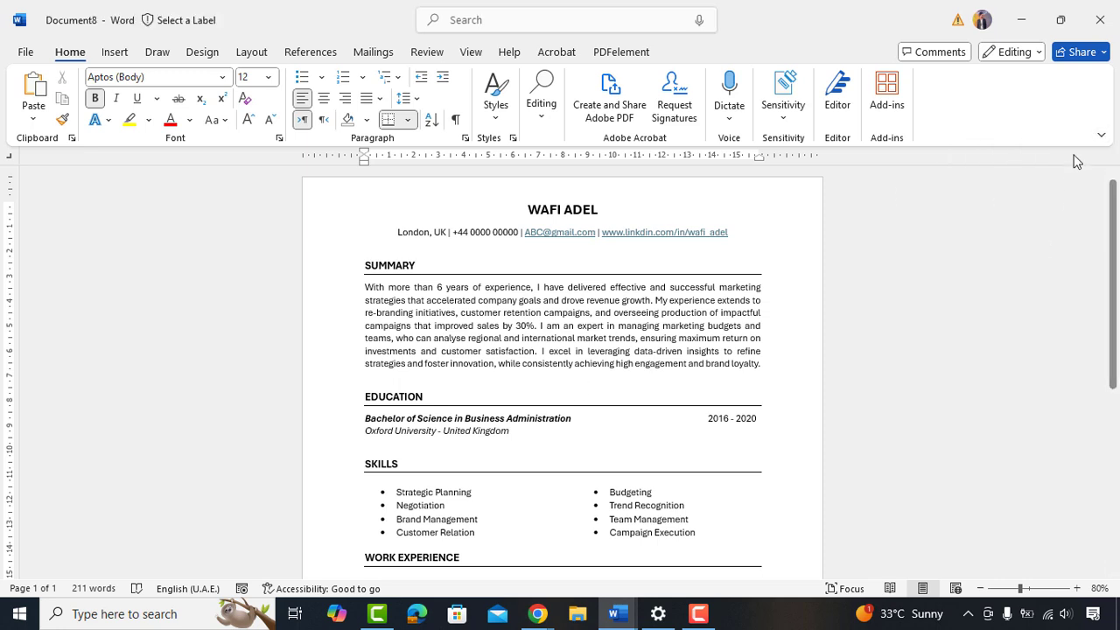
pyautogui.click(1102, 136)
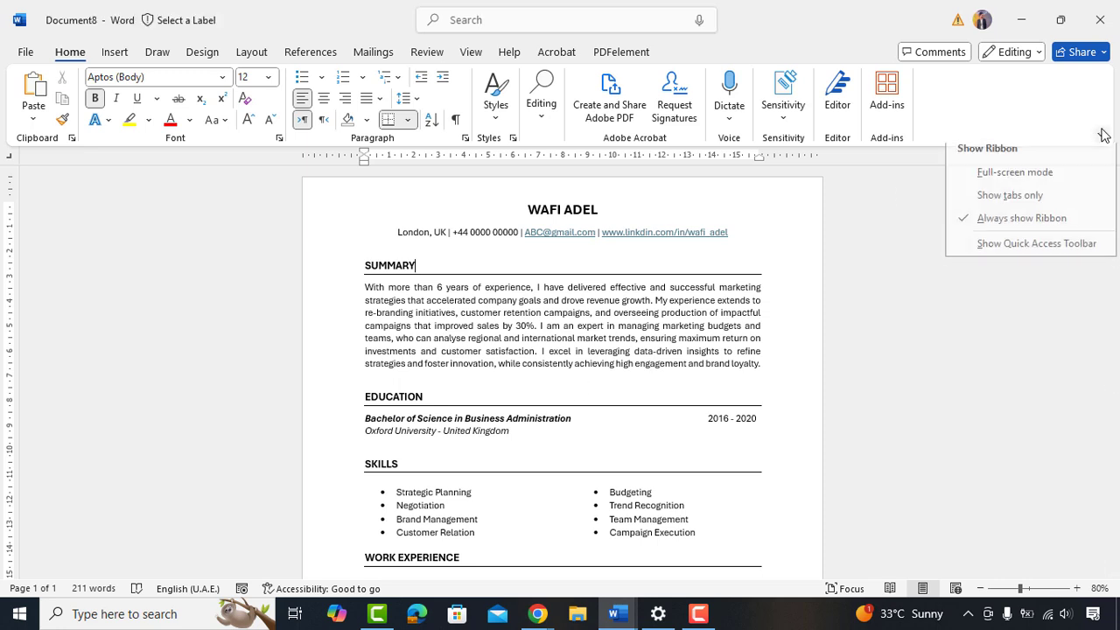
pyautogui.click(1034, 181)
pyautogui.scroll(-2, 783, 170)
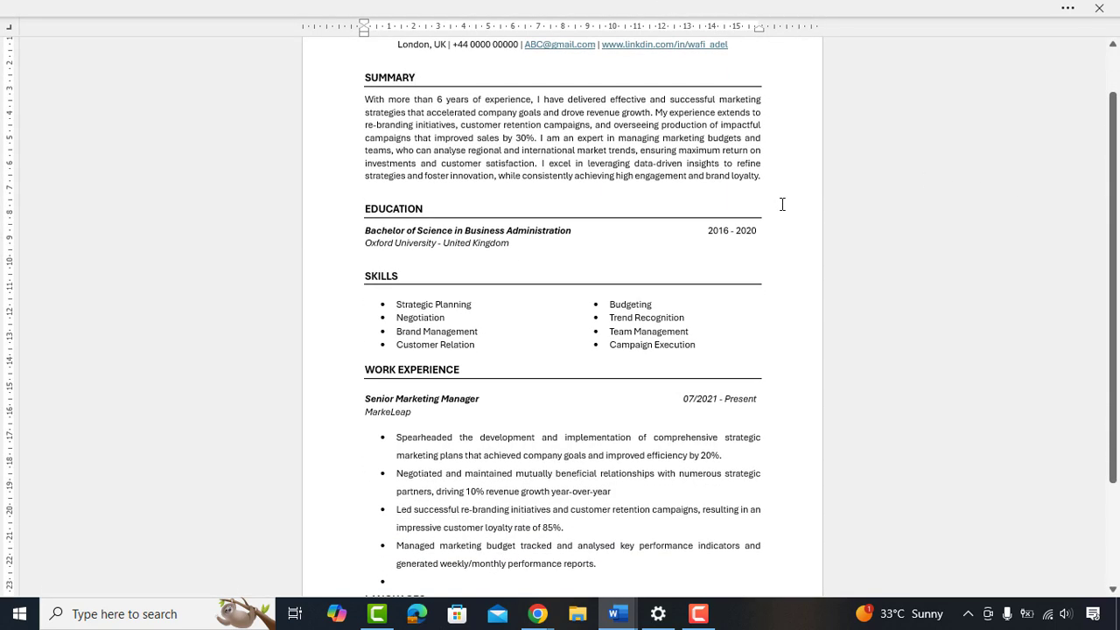
pyautogui.scroll(-3, 782, 204)
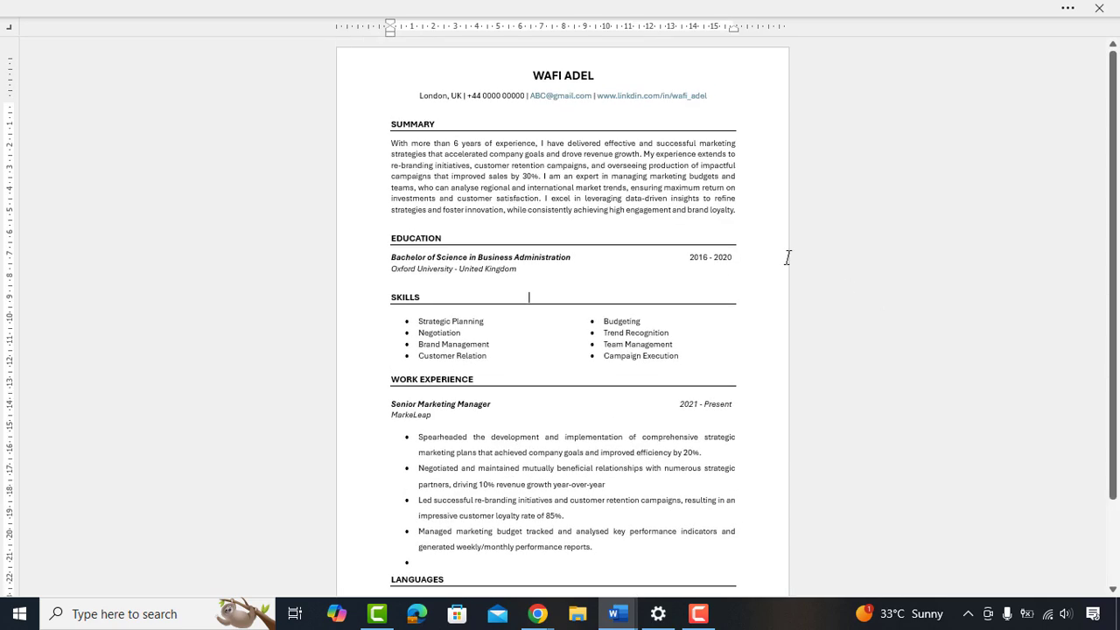
pyautogui.scroll(-2, 755, 348)
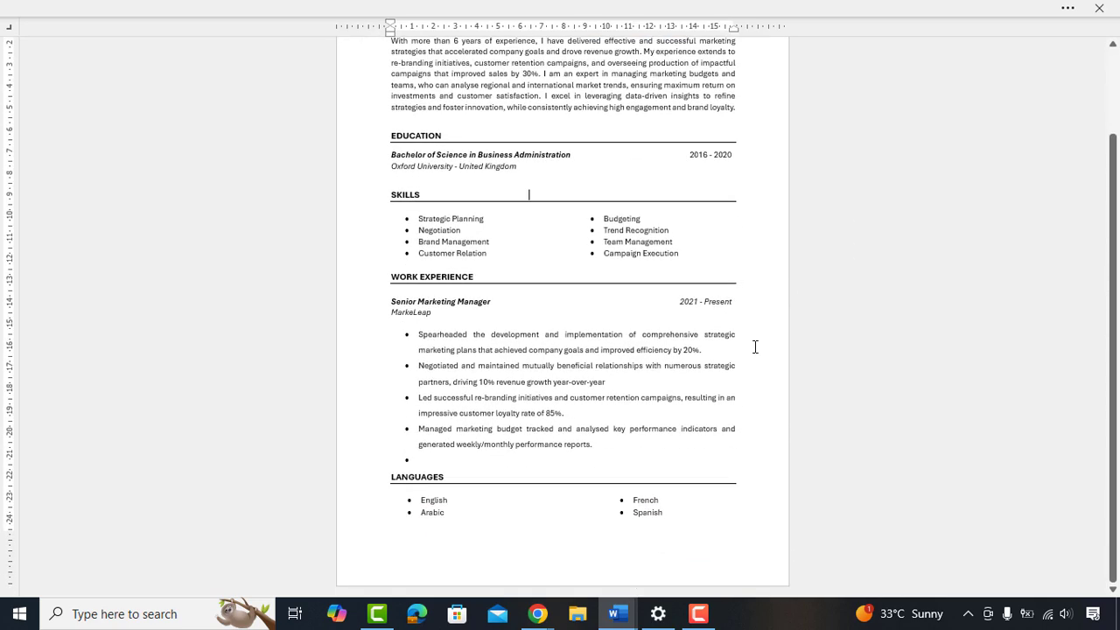
pyautogui.scroll(2, 756, 347)
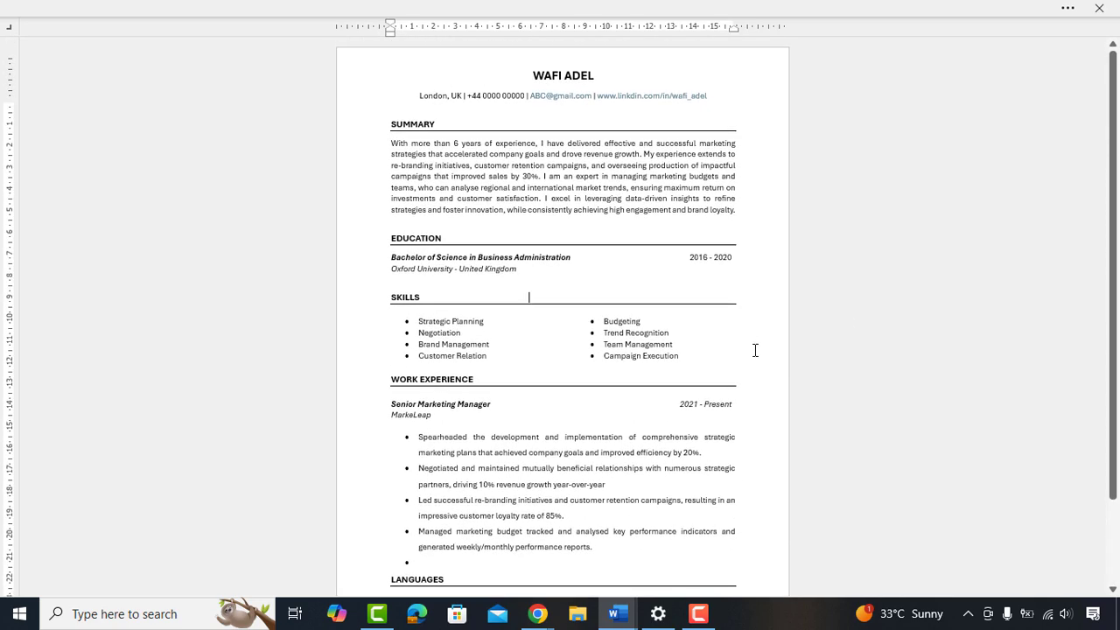